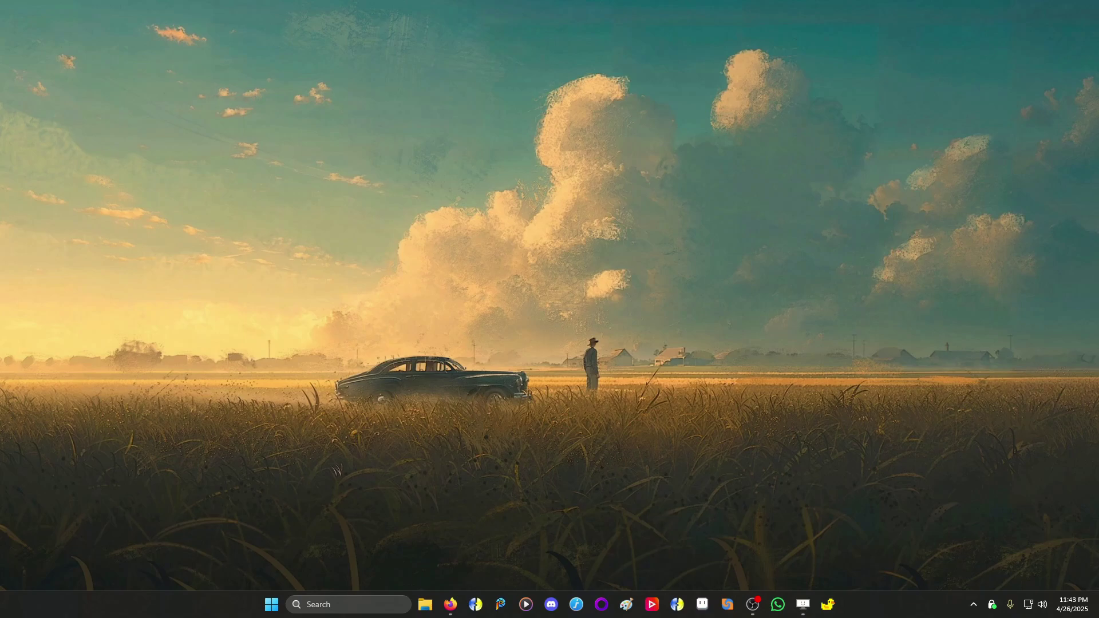
# Step: Restore the ScreenToGif StartUp window and drag it to the upper left of the desktop
pyautogui.click(802, 604)
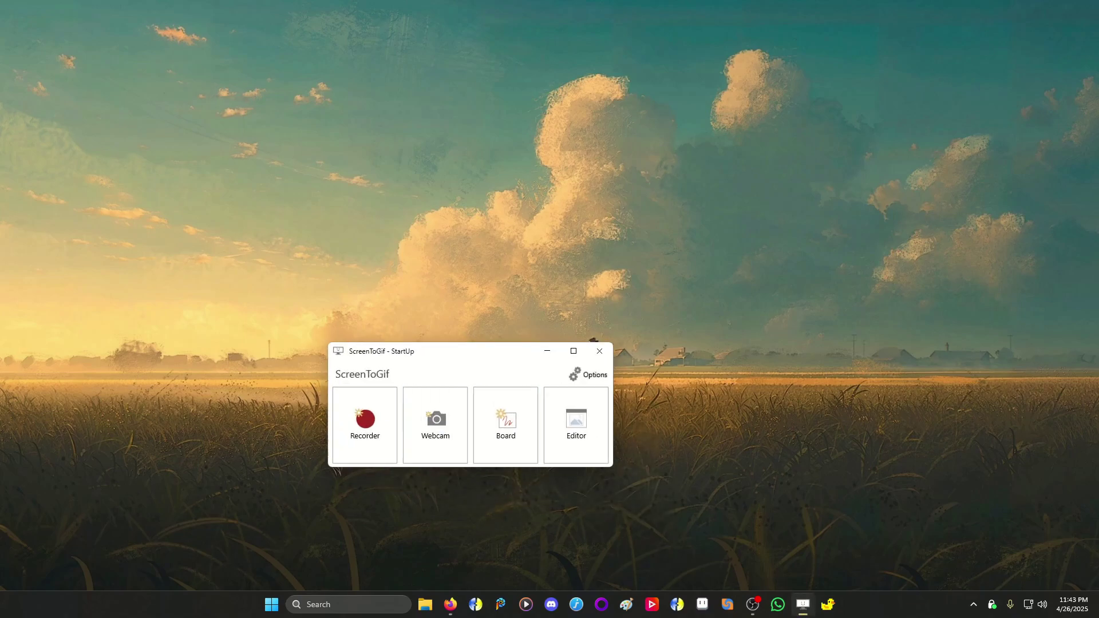
pyautogui.moveTo(439, 351); pyautogui.dragTo(201, 308)
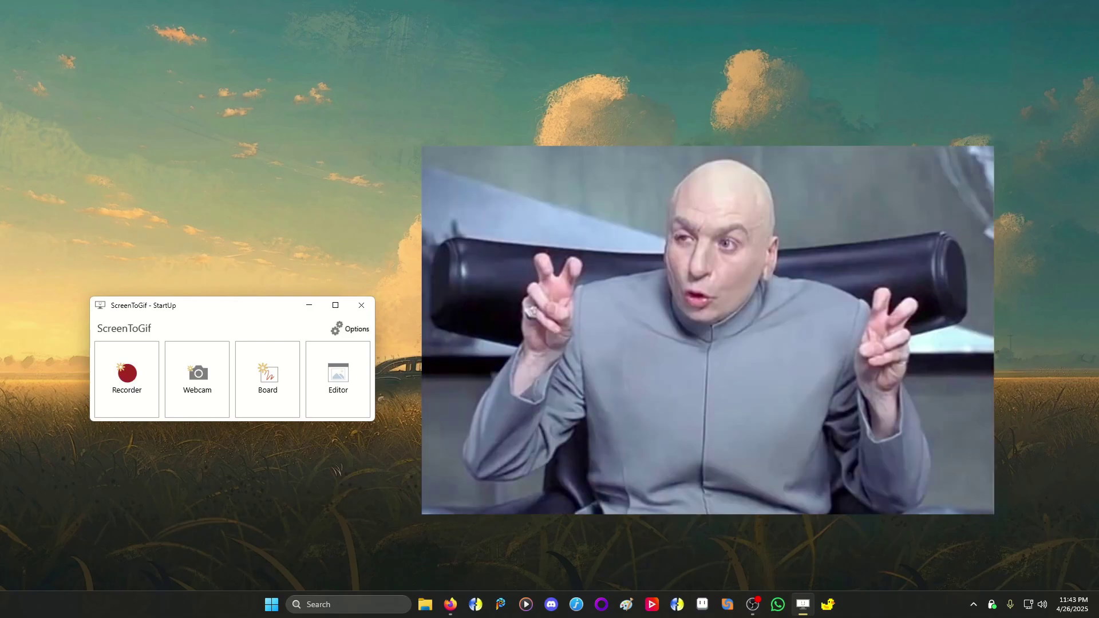
pyautogui.moveTo(236, 309); pyautogui.dragTo(212, 262)
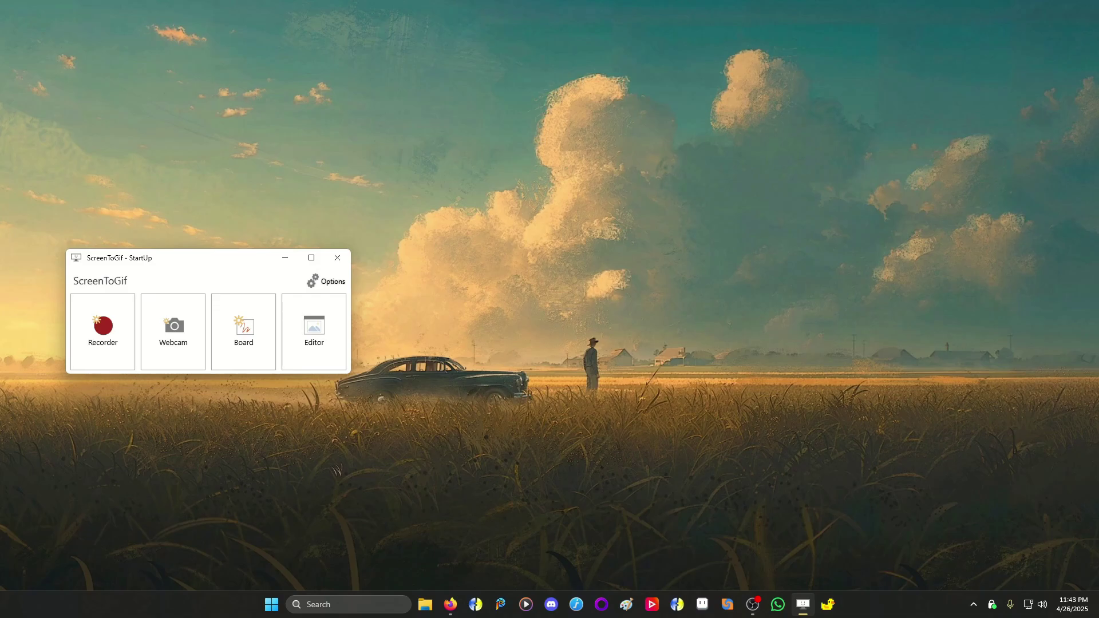
# Step: Play the 'Johnny Bravo - Intro' video in Firefox and pause it at 0:05
pyautogui.click(451, 604)
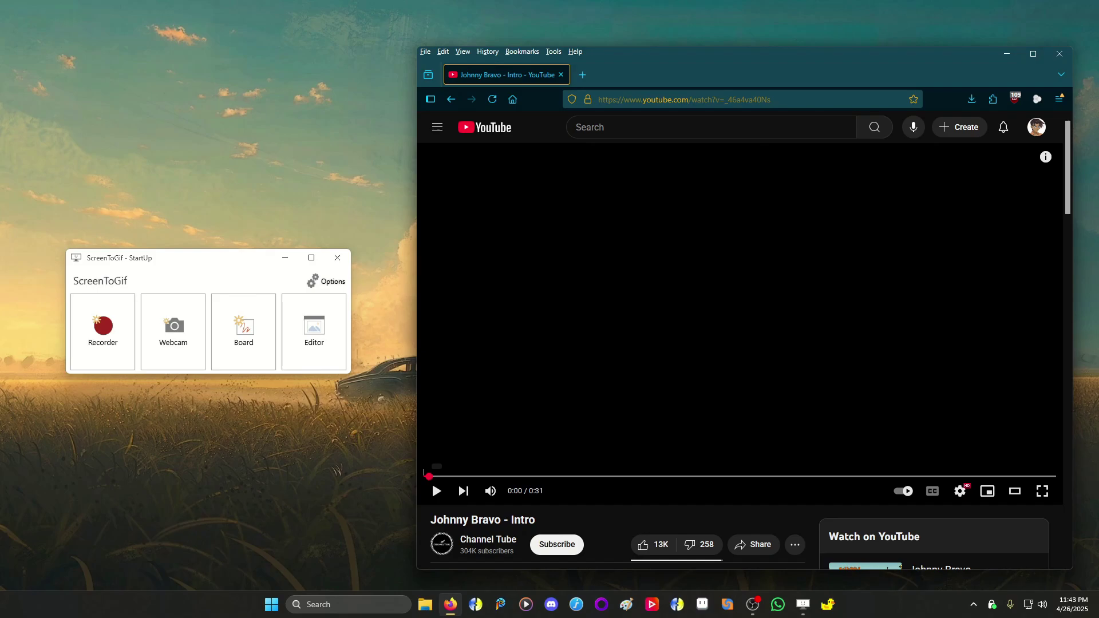
pyautogui.click(436, 491)
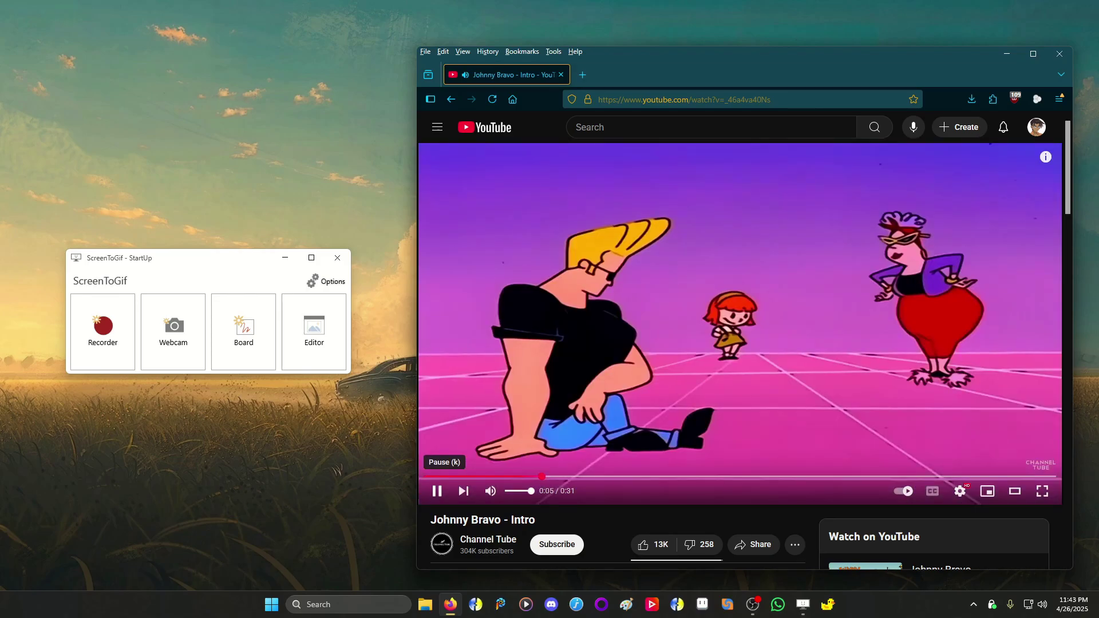
pyautogui.click(431, 481)
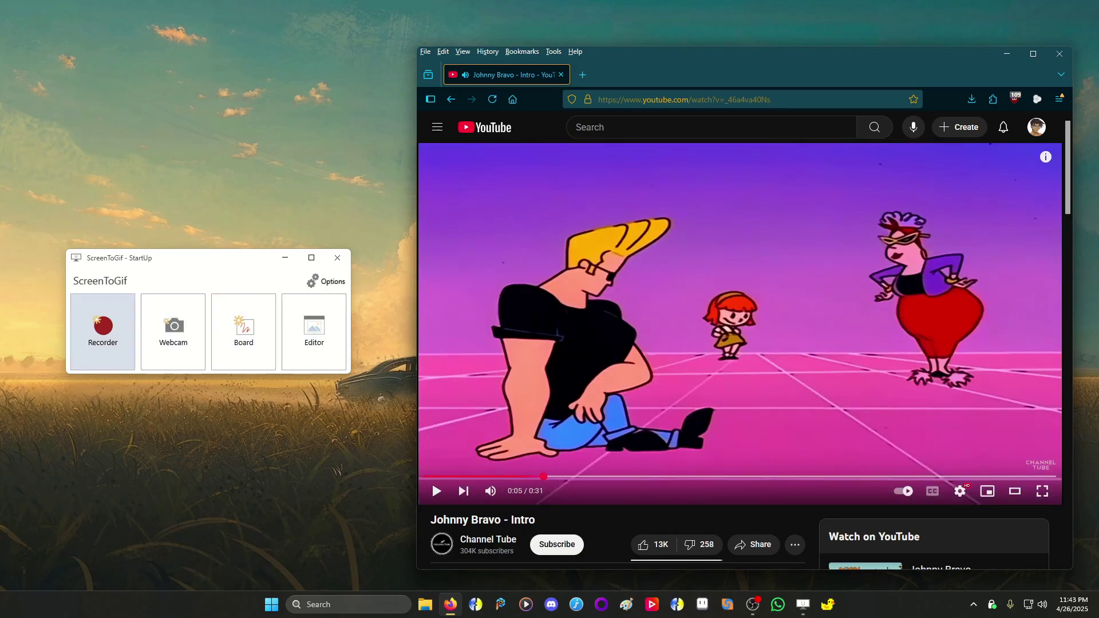
# Step: Open the ScreenToGif recorder and fit its capture frame over the whole YouTube player
pyautogui.click(103, 329)
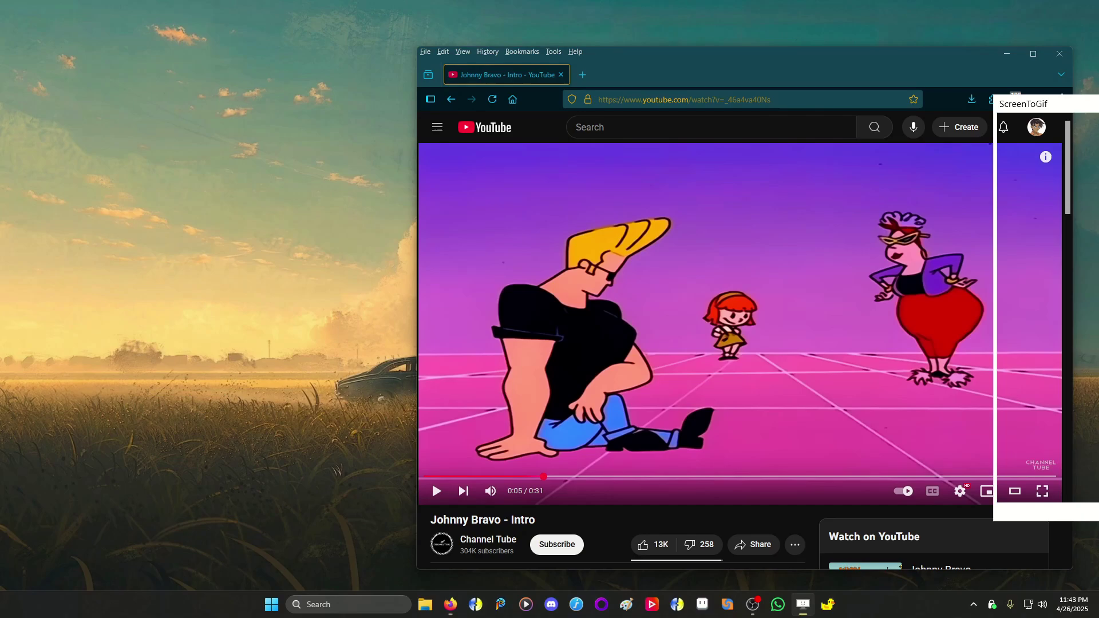
pyautogui.moveTo(1076, 109); pyautogui.dragTo(424, 125)
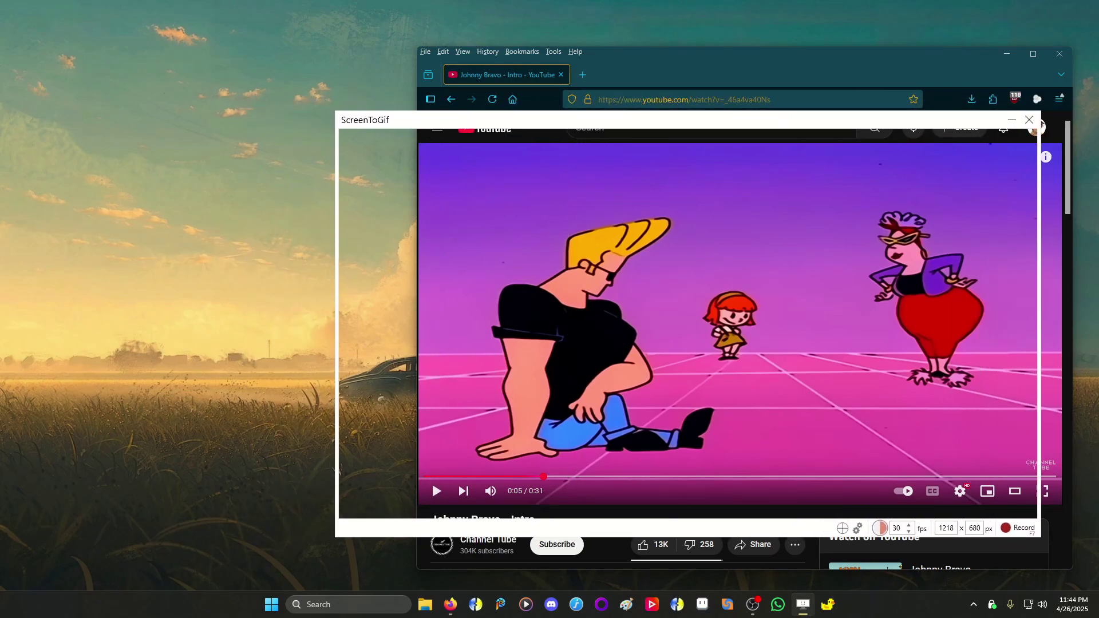
pyautogui.moveTo(1041, 536); pyautogui.dragTo(754, 434)
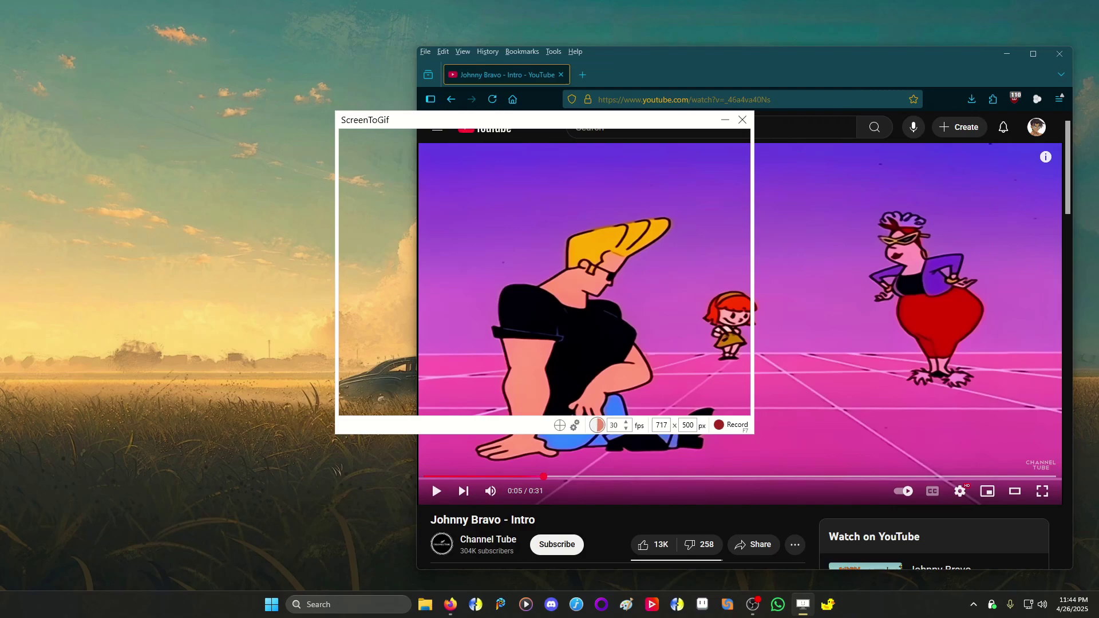
pyautogui.moveTo(536, 122); pyautogui.dragTo(618, 136)
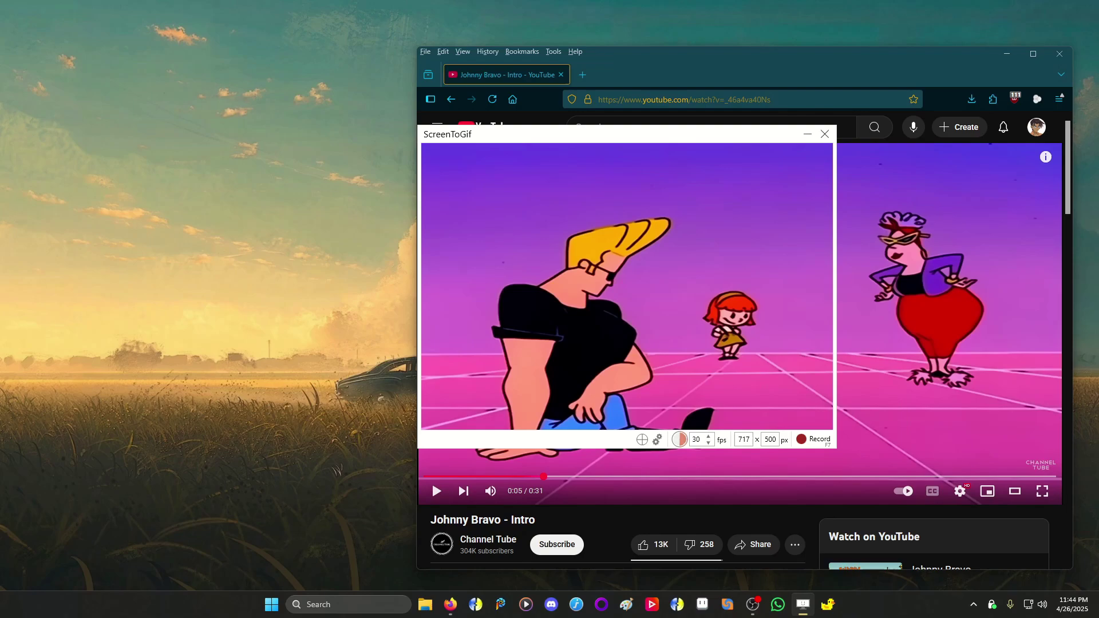
pyautogui.moveTo(836, 448); pyautogui.dragTo(1060, 520)
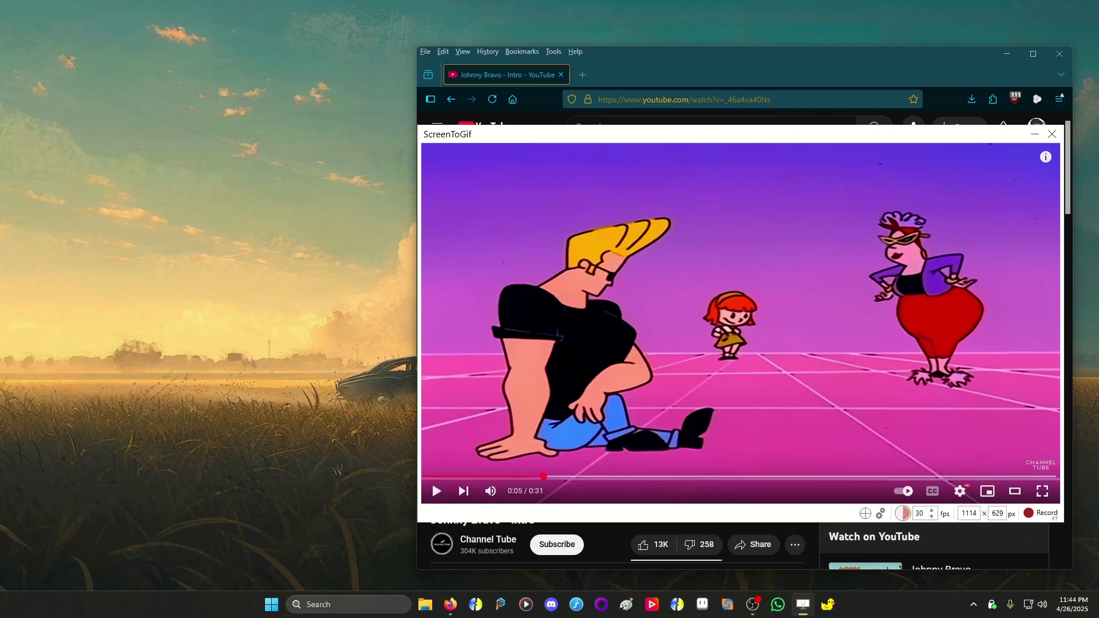
# Step: Rewind the intro, record it playing, and stop the capture with F8
pyautogui.moveTo(543, 476); pyautogui.dragTo(431, 479)
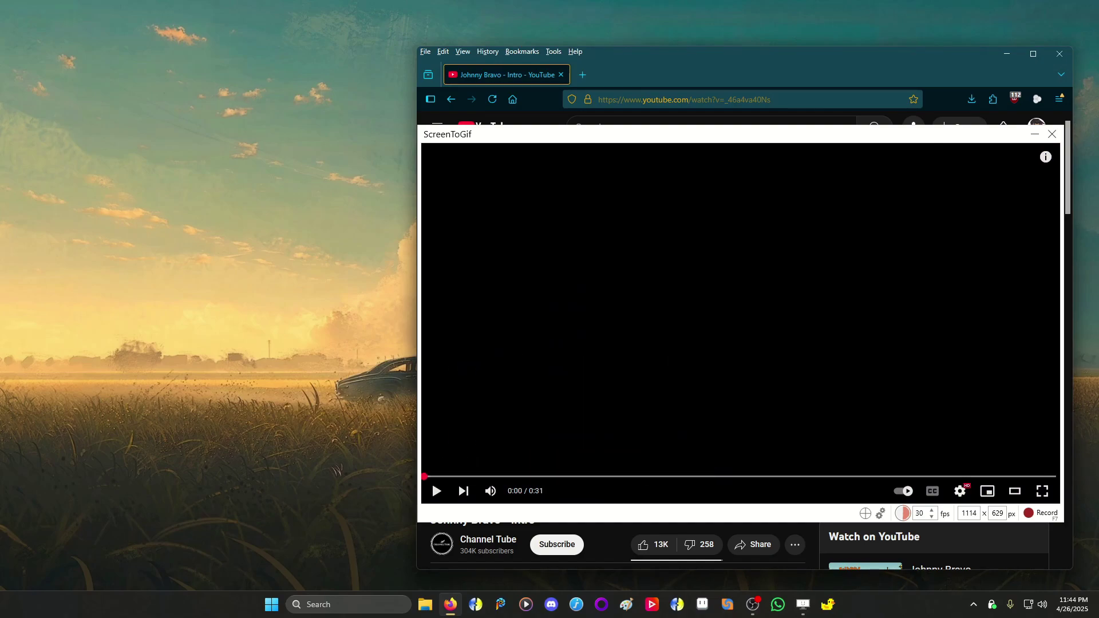
pyautogui.click(1040, 513)
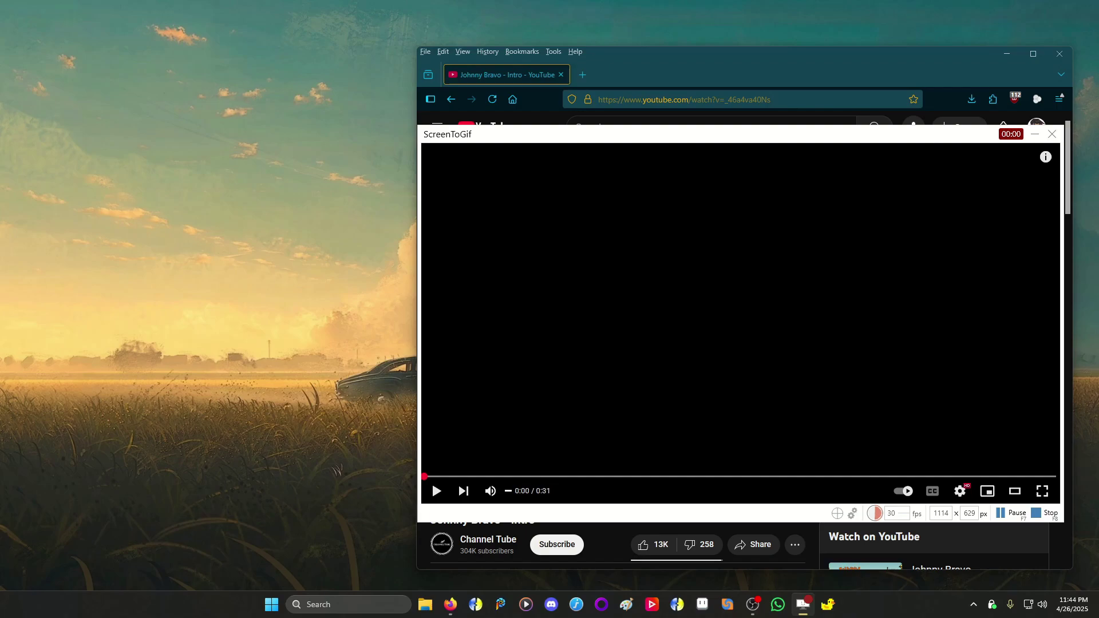
pyautogui.click(437, 491)
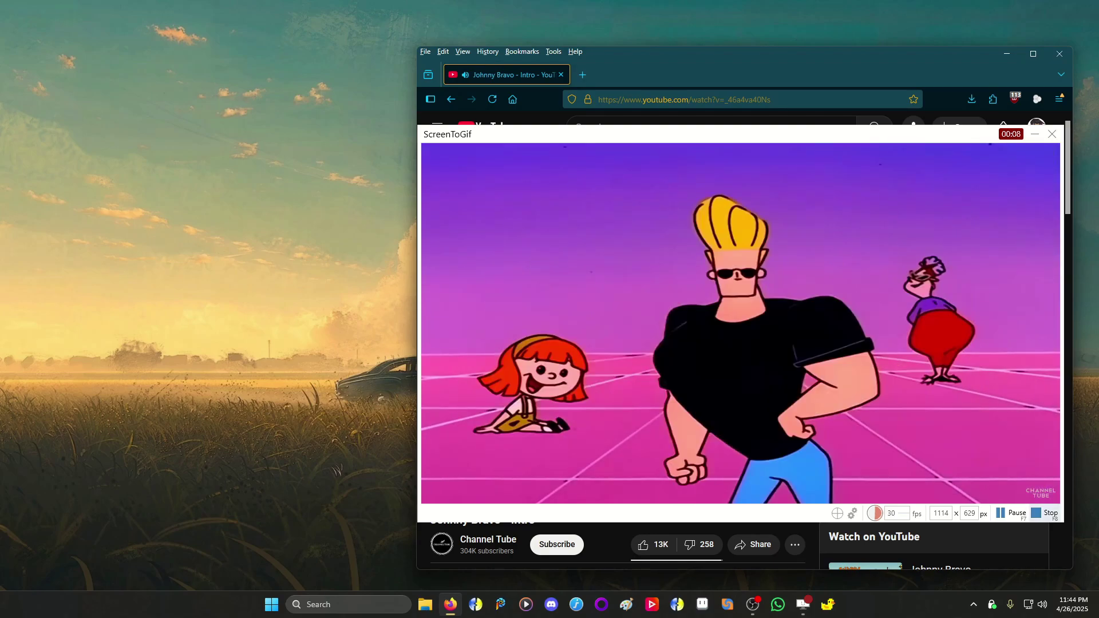
pyautogui.press('F8')
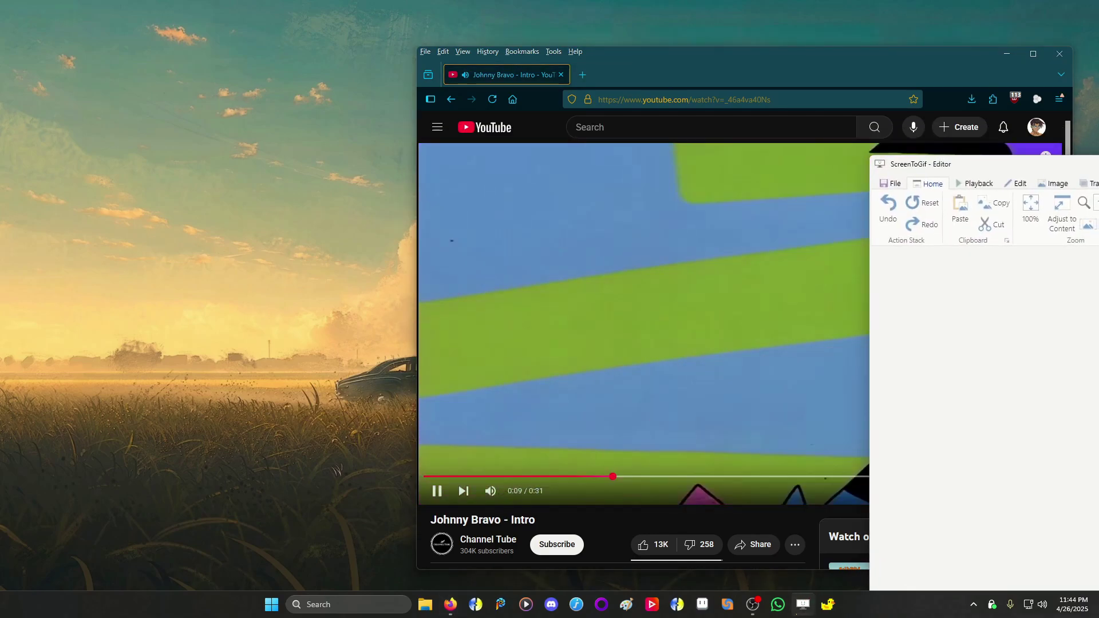
# Step: Pause the YouTube video, minimize Firefox and maximize the ScreenToGif Editor
pyautogui.click(740, 324)
pyautogui.click(1059, 53)
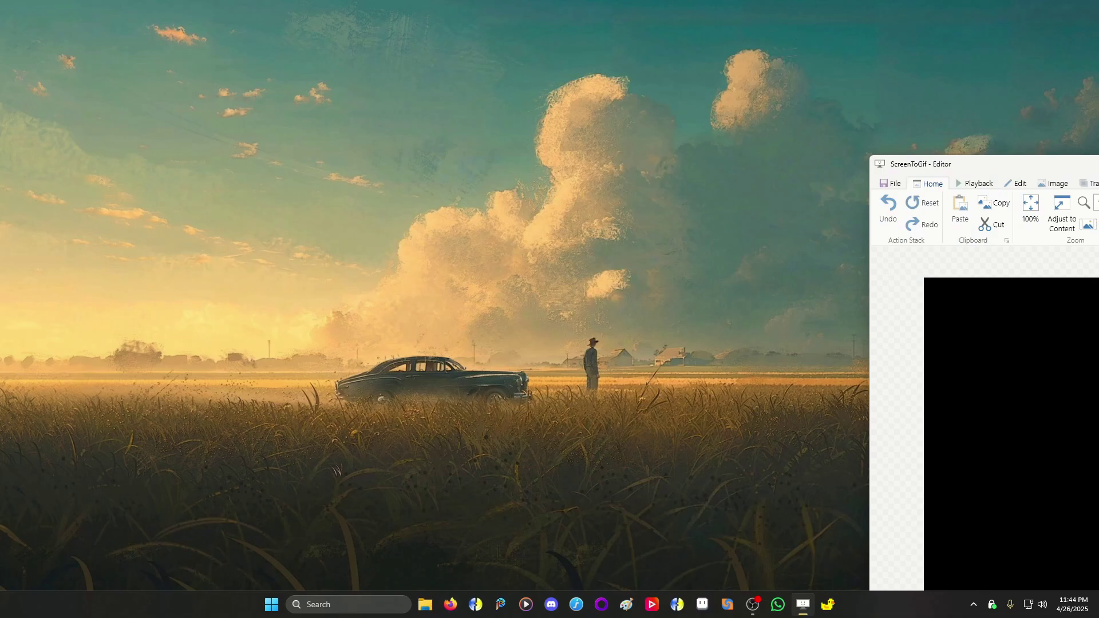
pyautogui.moveTo(1051, 162); pyautogui.dragTo(337, 64)
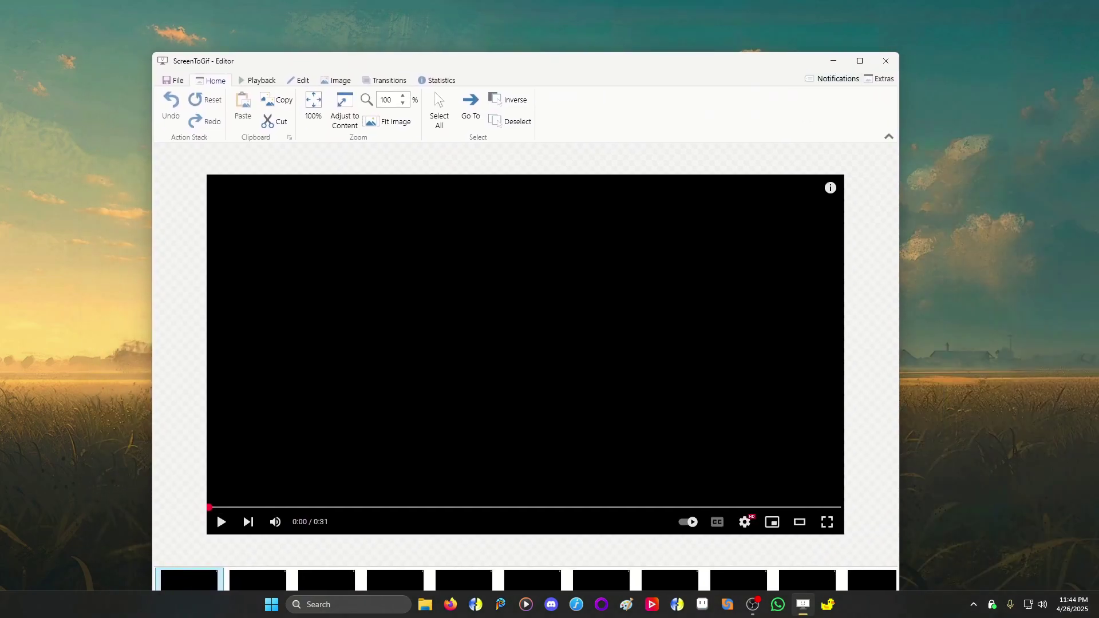
pyautogui.click(859, 61)
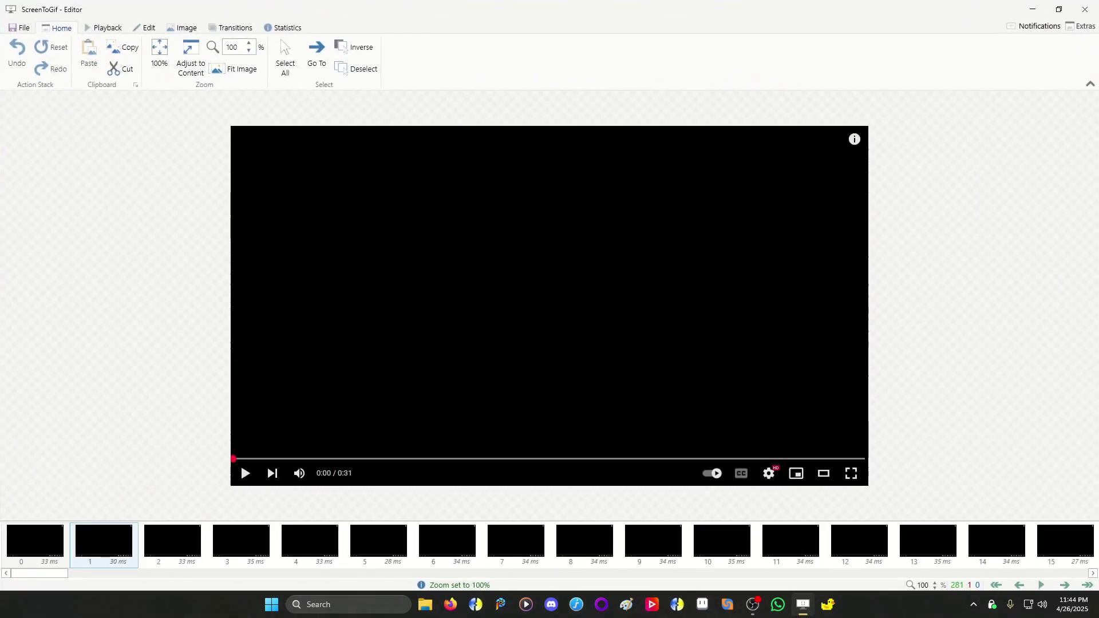
# Step: Step through frames 72–130 of the title sequence, then select the first frame, frame 0
pyautogui.moveTo(116, 573); pyautogui.dragTo(304, 573)
pyautogui.click(310, 544)
pyautogui.press('Right')
pyautogui.press('Right')
pyautogui.press('Right')
pyautogui.press('Right')
pyautogui.press('Right')
pyautogui.press('Right')
pyautogui.press('Right')
pyautogui.press('Right')
pyautogui.press('Right')
pyautogui.press('Right')
pyautogui.press('Right')
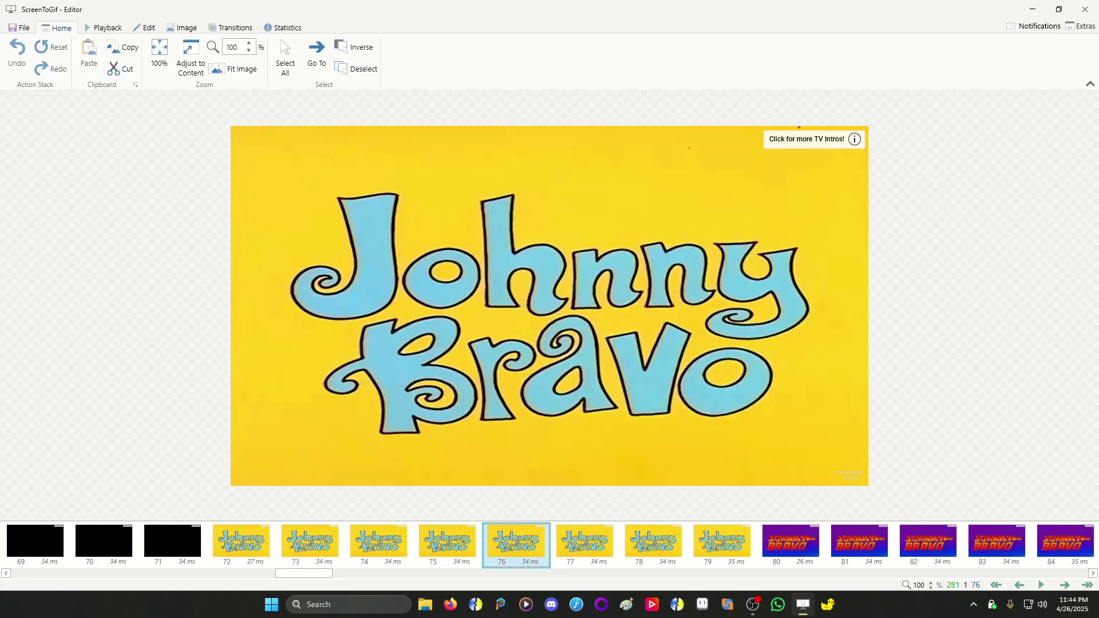
pyautogui.press('Right')
pyautogui.press('Right')
pyautogui.press('Right')
pyautogui.press('Right')
pyautogui.press('Right')
pyautogui.press('Right')
pyautogui.press('Right')
pyautogui.press('Right')
pyautogui.press('Right')
pyautogui.press('Right')
pyautogui.press('Right')
pyautogui.press('Right')
pyautogui.press('Right')
pyautogui.press('Right')
pyautogui.press('Right')
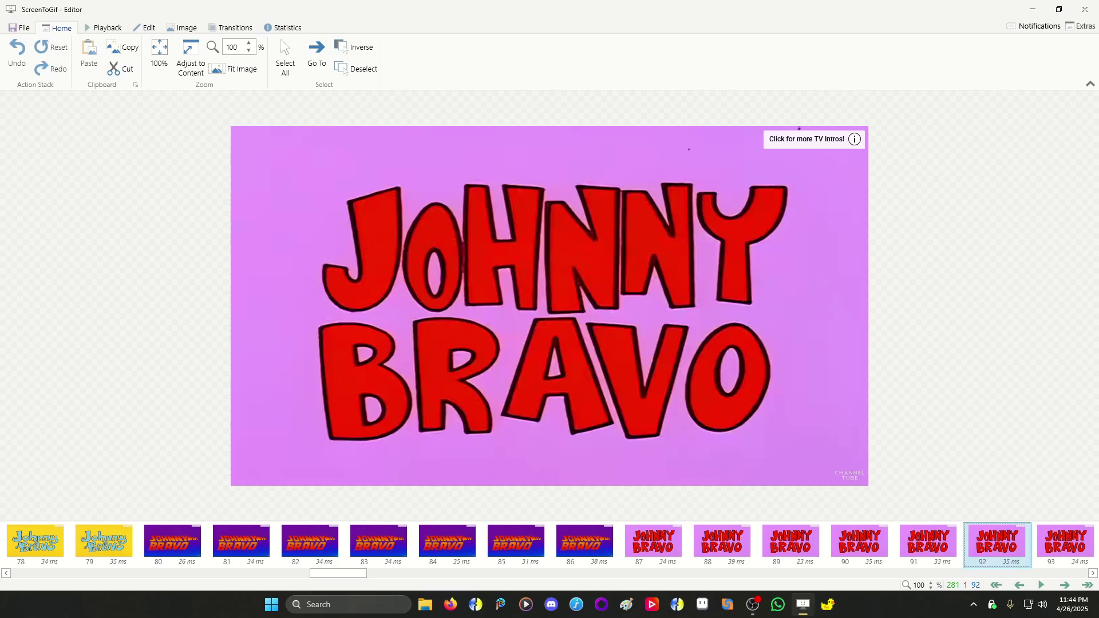
pyautogui.press('Right')
pyautogui.press('Right')
pyautogui.press('Right')
pyautogui.press('Right')
pyautogui.press('Right')
pyautogui.press('Right')
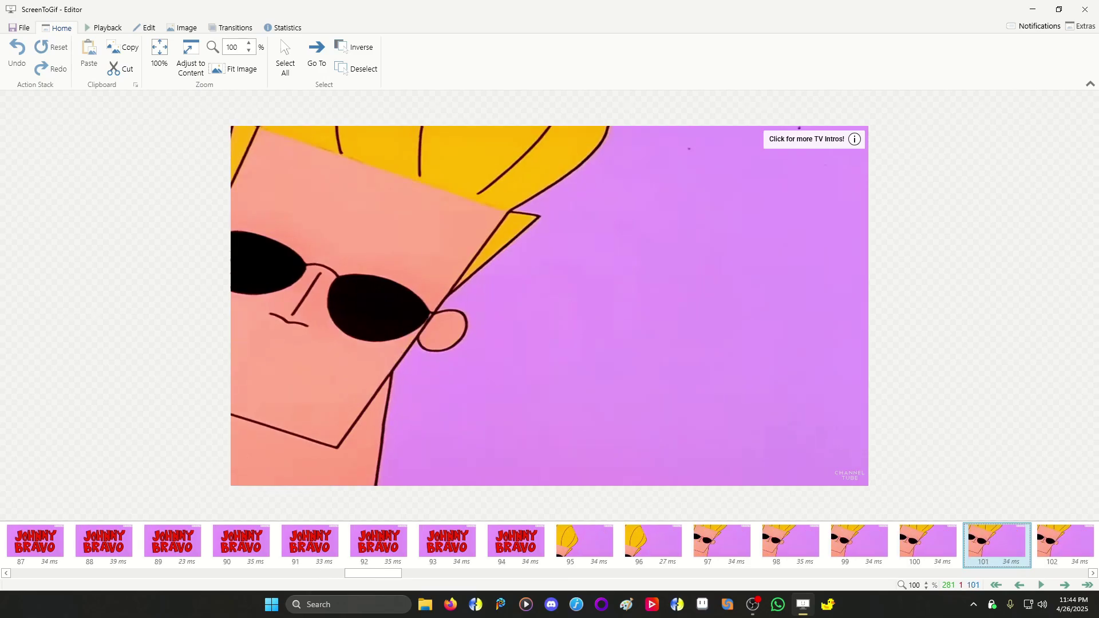
pyautogui.press('Right')
pyautogui.press('Right')
pyautogui.press('Right')
pyautogui.press('Right')
pyautogui.press('Right')
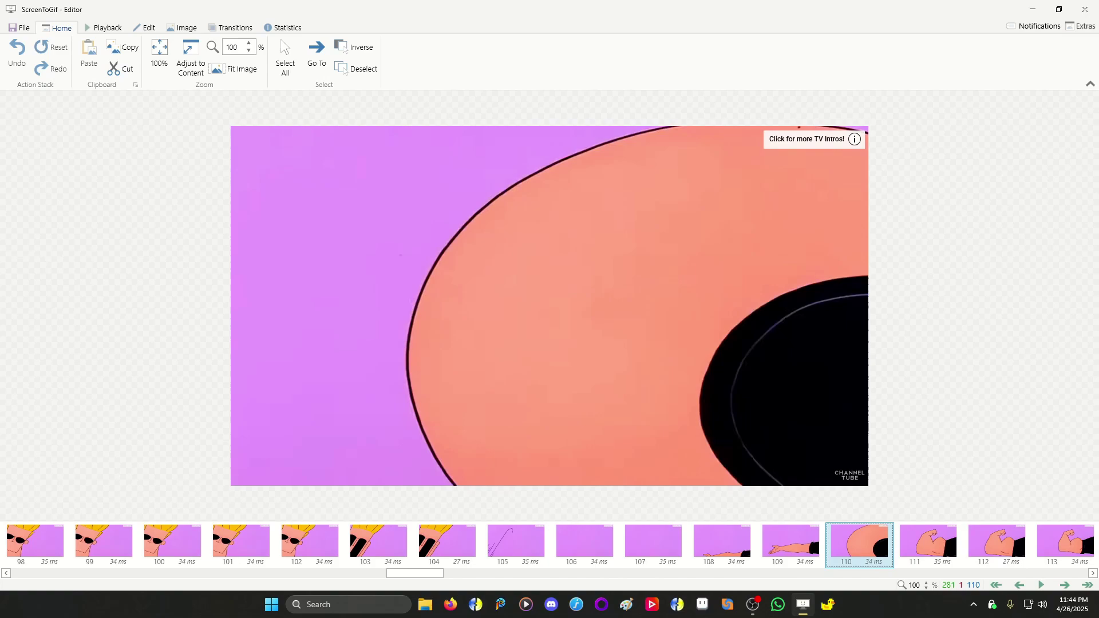
pyautogui.press('Right')
pyautogui.press('Right')
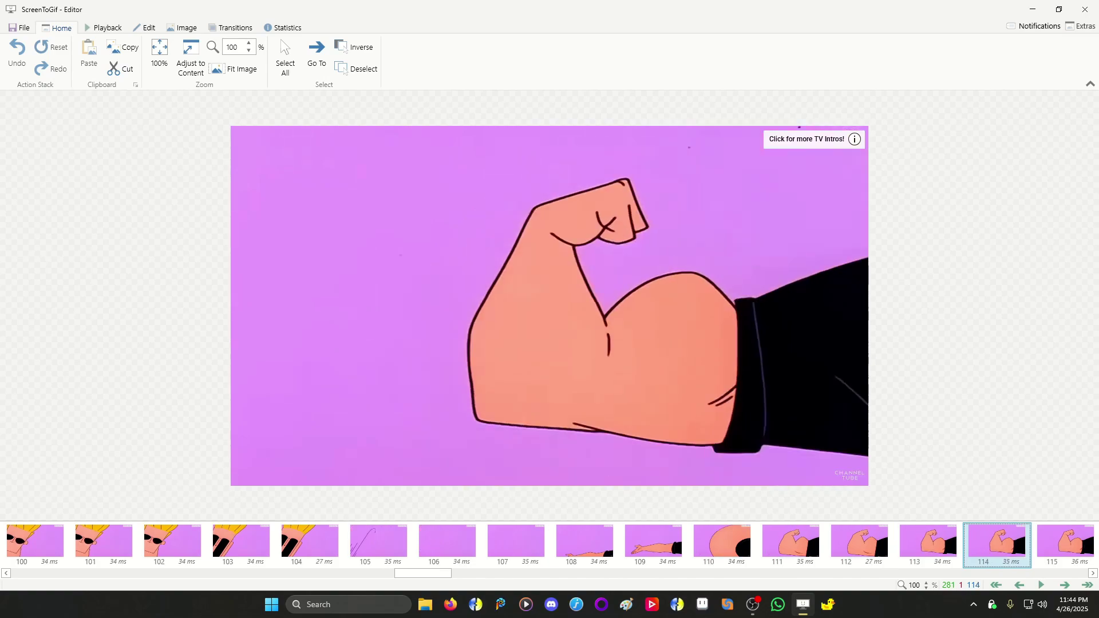
pyautogui.press('Right')
pyautogui.press('Right')
pyautogui.press('Right')
pyautogui.press('Right')
pyautogui.press('Right')
pyautogui.press('Right')
pyautogui.press('Right')
pyautogui.press('Right')
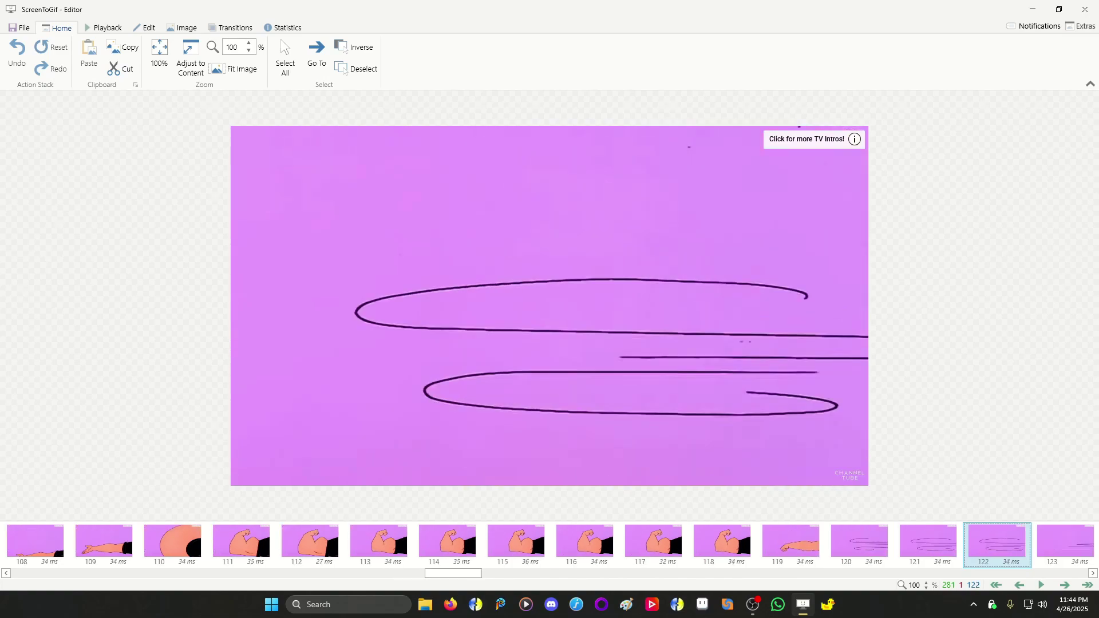
pyautogui.press('Right')
pyautogui.press('Right')
pyautogui.press('Right')
pyautogui.press('Right')
pyautogui.press('Right')
pyautogui.press('Right')
pyautogui.press('Right')
pyautogui.press('Right')
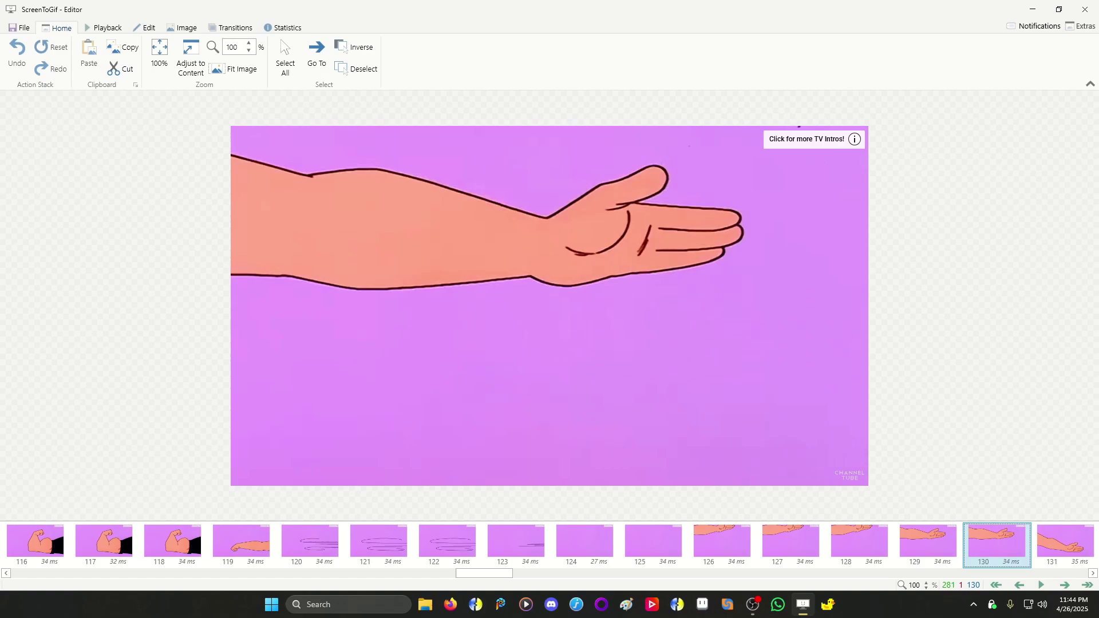
pyautogui.moveTo(484, 572); pyautogui.dragTo(281, 572)
pyautogui.click(36, 542)
# Step: Extend the selection through frame 71 and delete the 72 black lead-in frames
pyautogui.keyDown('shift'); pyautogui.click(584, 544); pyautogui.keyUp('shift')
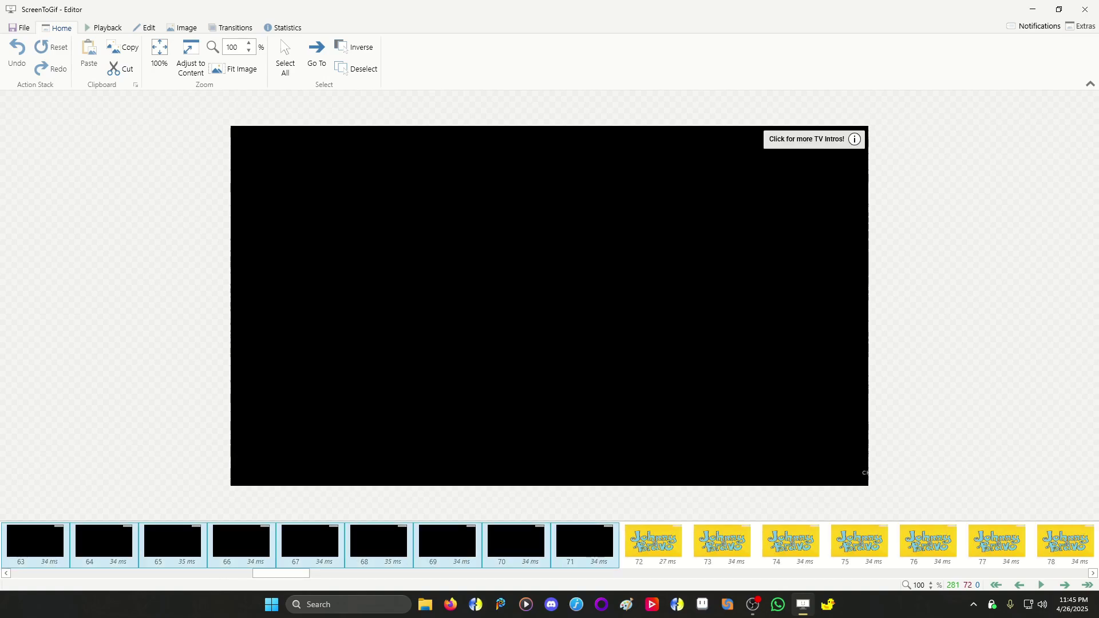
pyautogui.press('Delete')
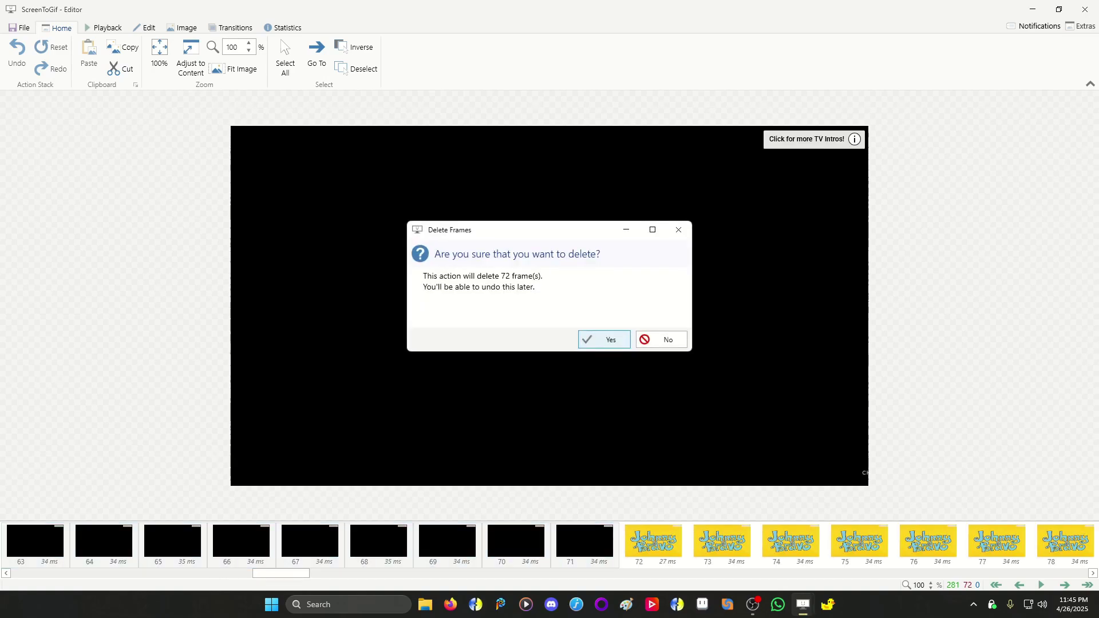
pyautogui.click(605, 339)
# Step: Select all 209 remaining frames and bring up the Edit tools
pyautogui.moveTo(49, 573)
pyautogui.mouseDown()
pyautogui.moveTo(1049, 573)
pyautogui.moveTo(50, 573)
pyautogui.mouseUp()
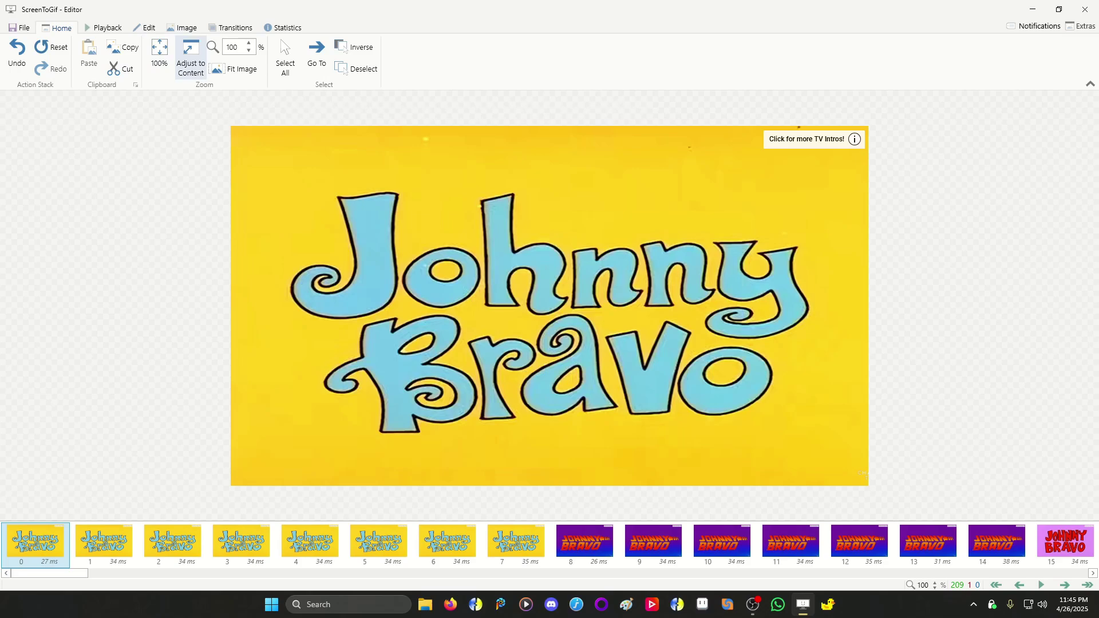
pyautogui.hotkey('ctrl', 'a')
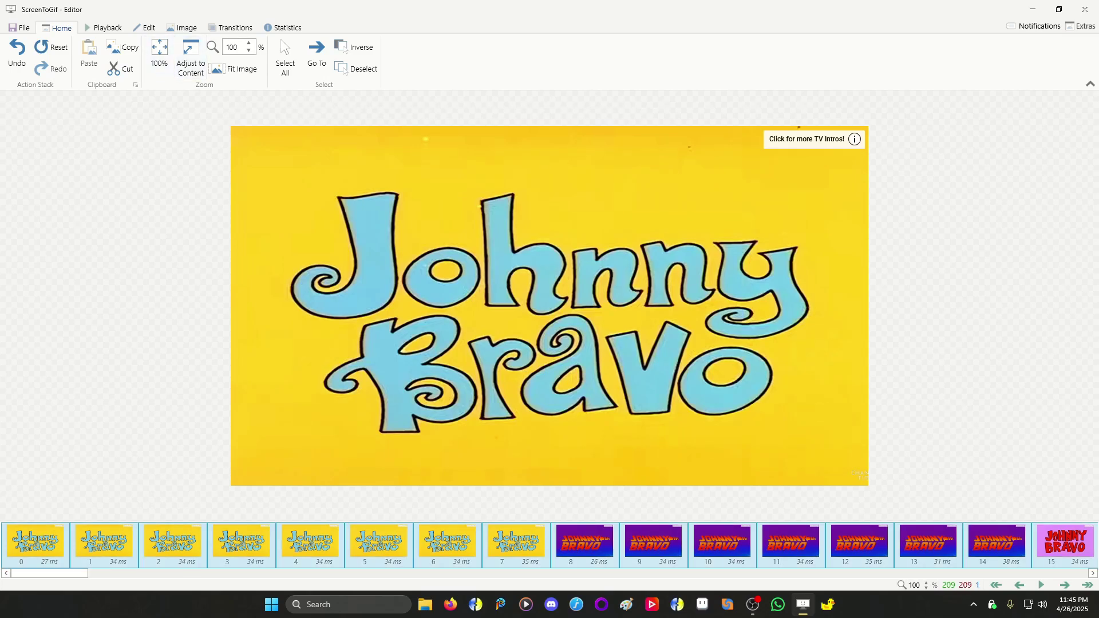
pyautogui.click(144, 27)
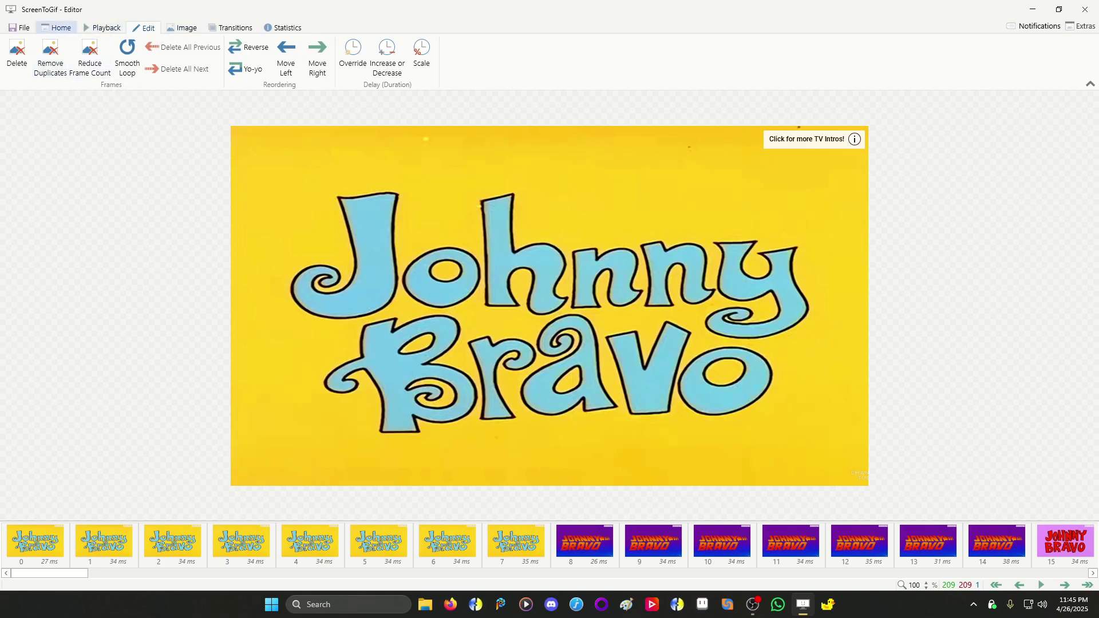
# Step: Resize all frames to 427×241 pixels with Image > Resize, keeping the aspect ratio
pyautogui.click(57, 28)
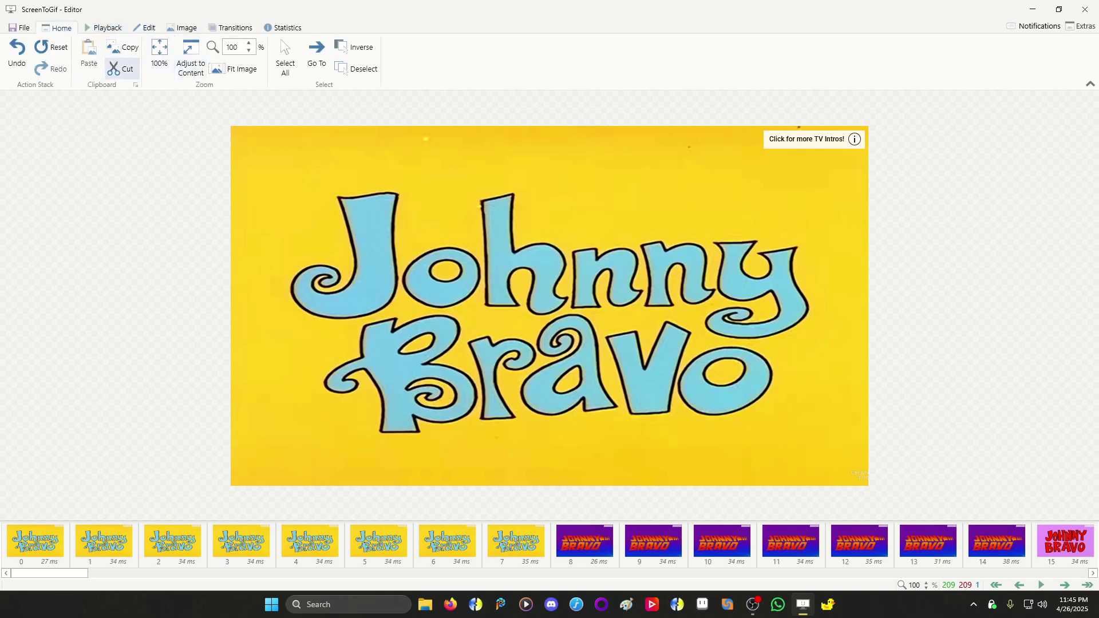
pyautogui.click(182, 27)
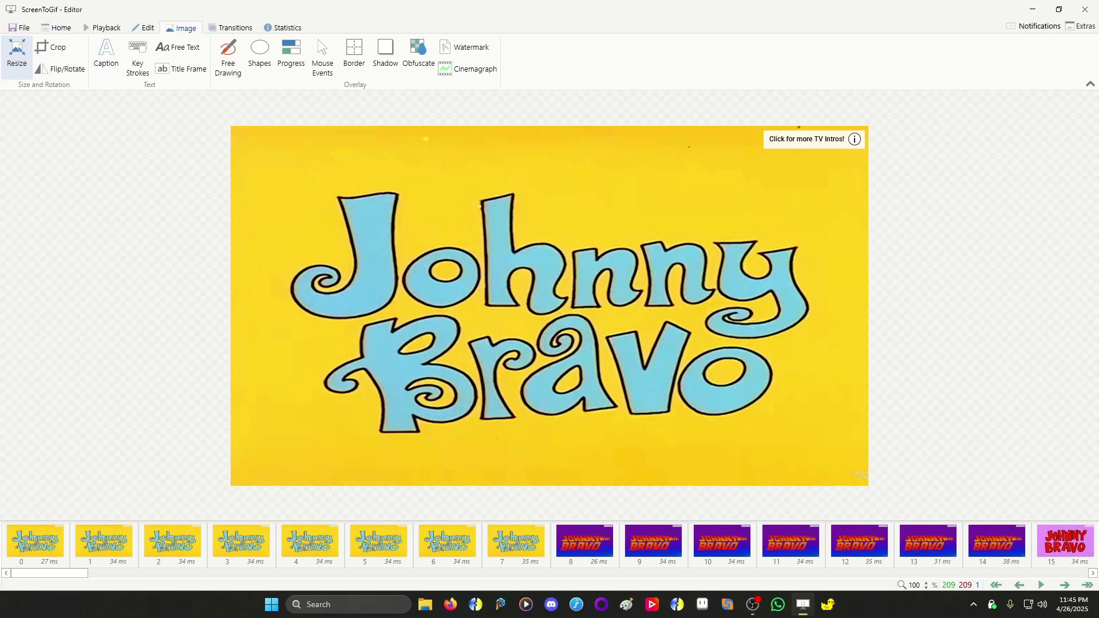
pyautogui.click(18, 54)
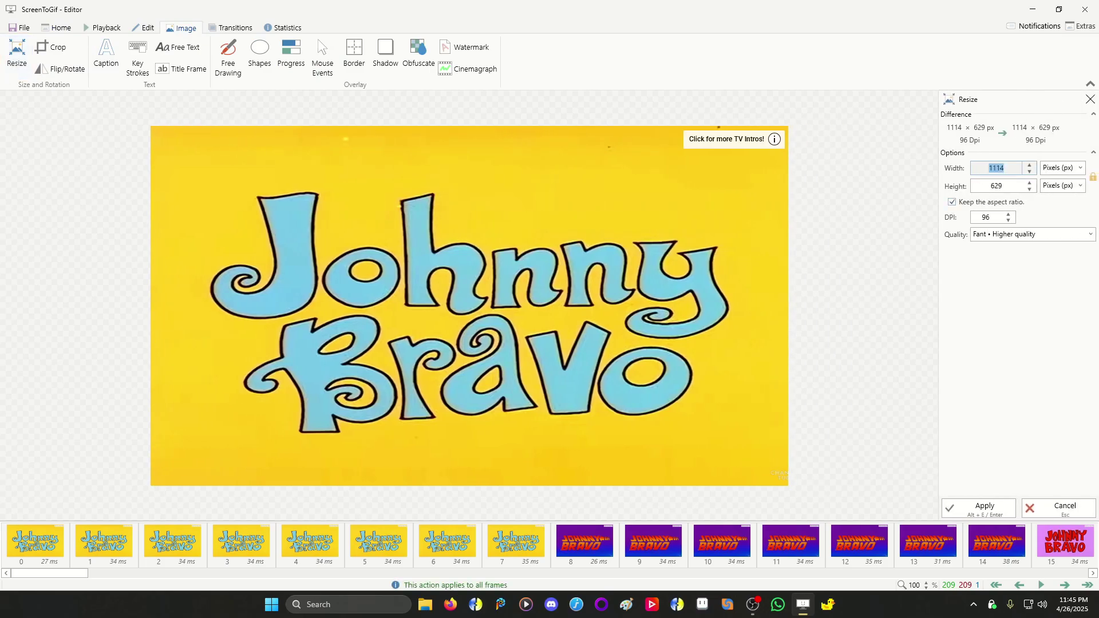
pyautogui.write('427')
pyautogui.press('Tab')
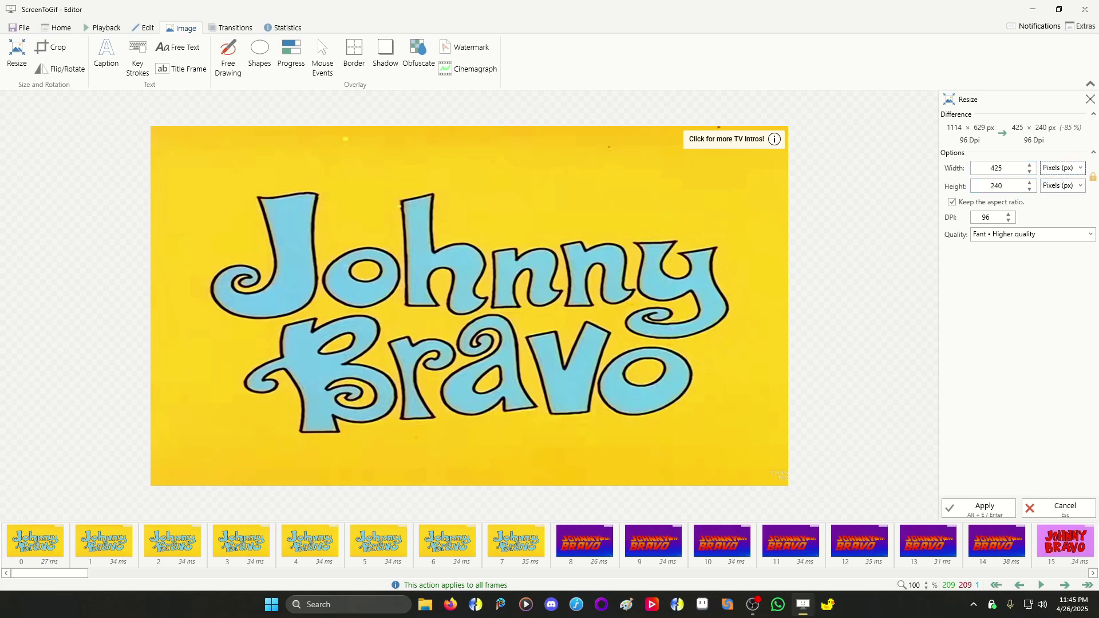
pyautogui.click(997, 168)
pyautogui.click(1029, 165)
pyautogui.click(1030, 165)
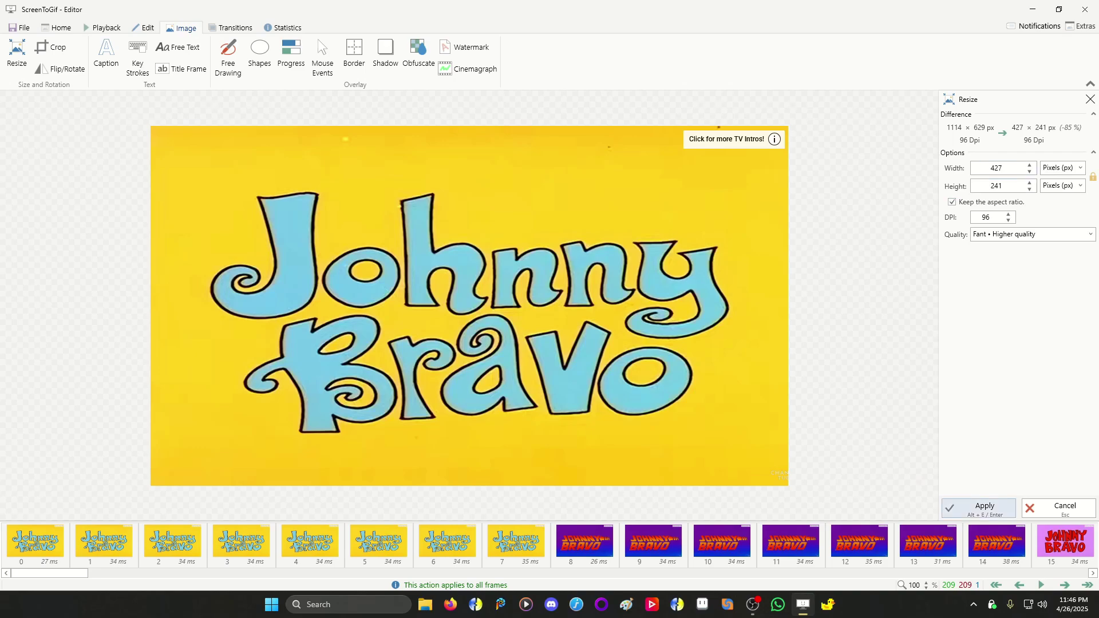
pyautogui.click(979, 507)
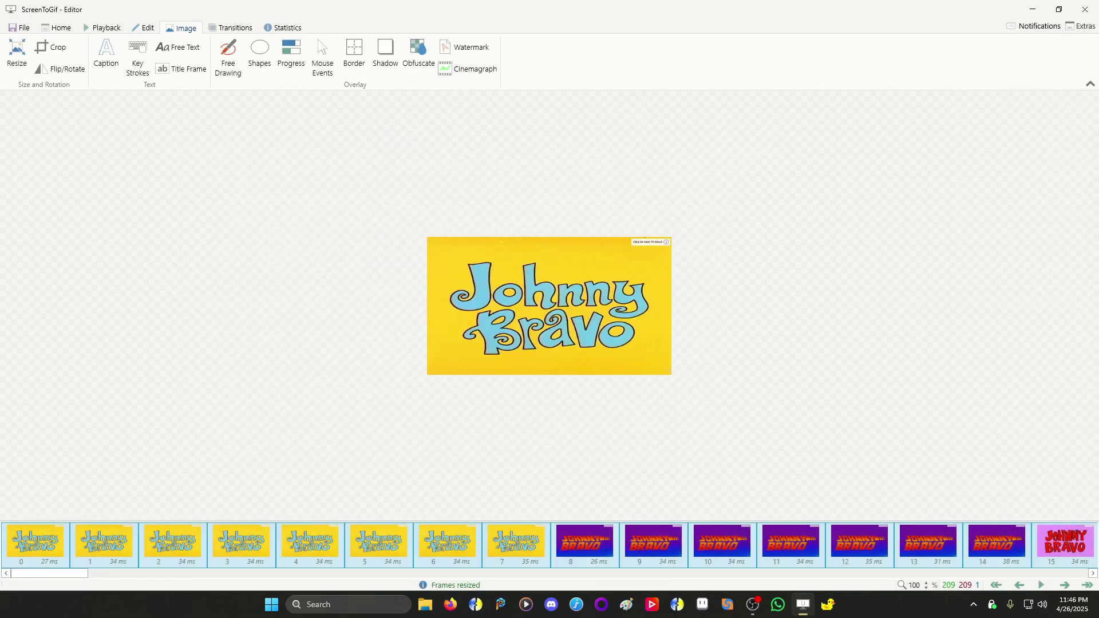
# Step: Play back the resized animation and pause it on the flexing bicep frame, frame 43
pyautogui.click(103, 28)
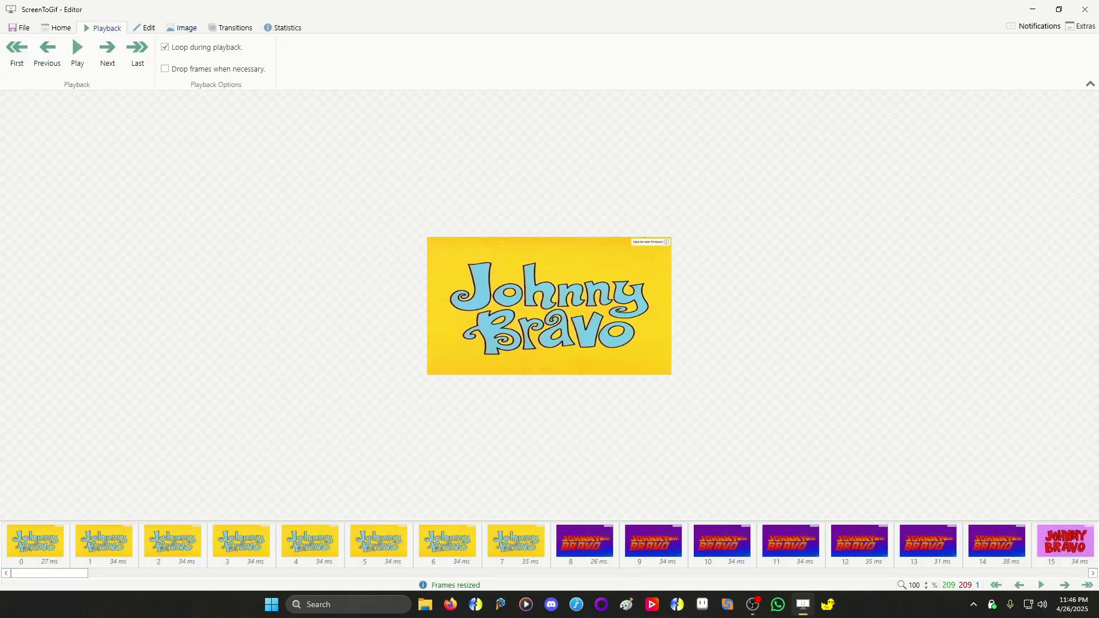
pyautogui.click(78, 51)
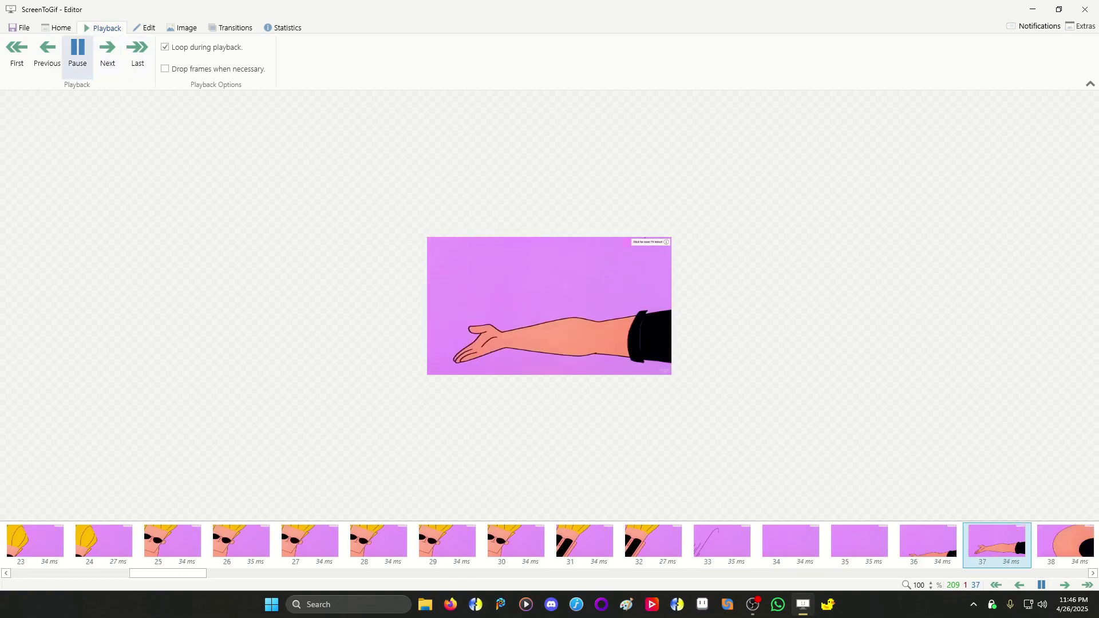
pyautogui.click(77, 49)
pyautogui.click(19, 27)
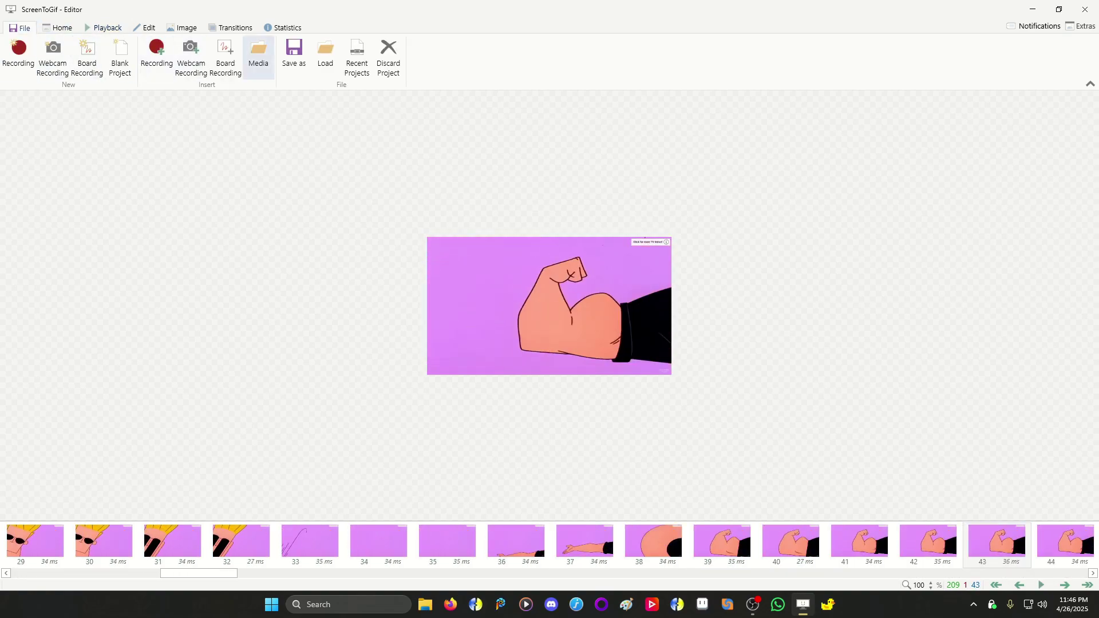
# Step: Export all frames as PNG images named 'Image' into the Desktop JohnnyB folder
pyautogui.click(293, 51)
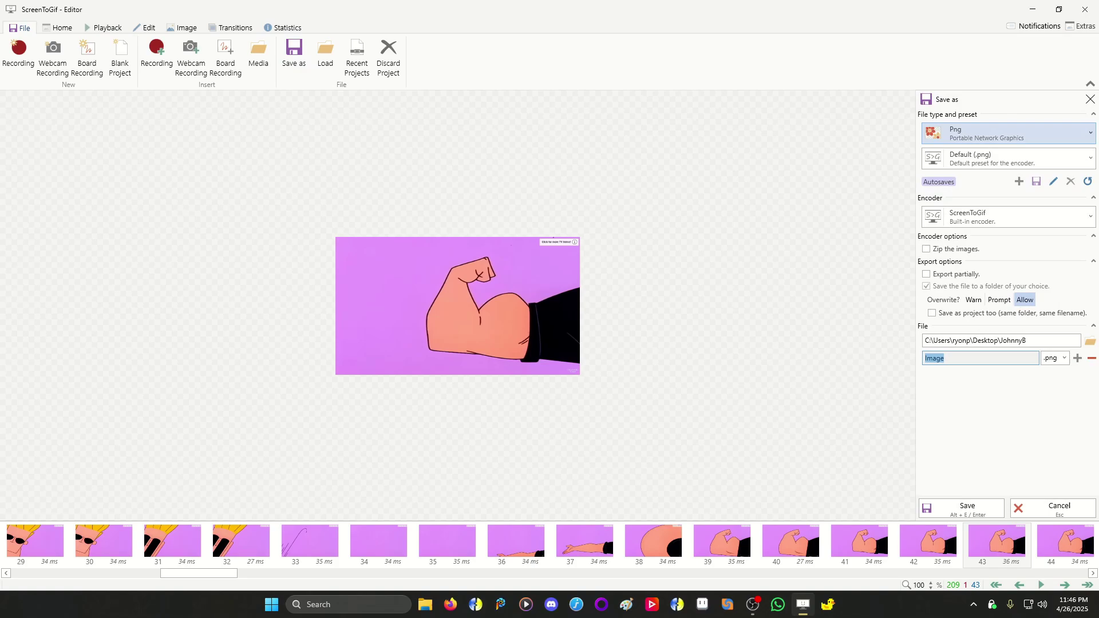
pyautogui.click(1014, 133)
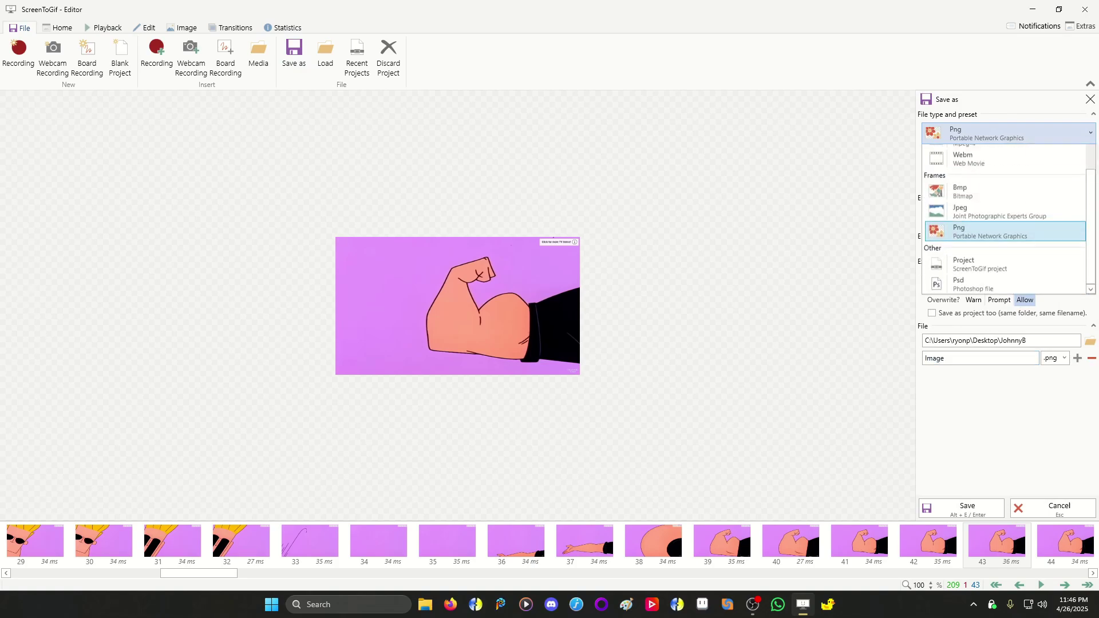
pyautogui.scroll(5, 1014, 229)
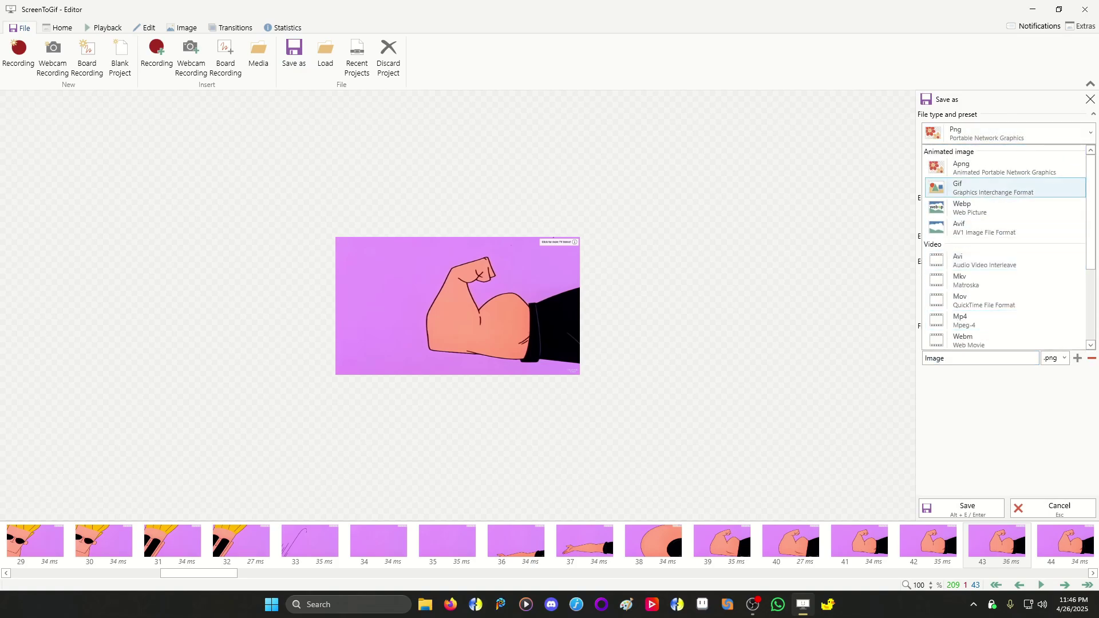
pyautogui.click(1004, 187)
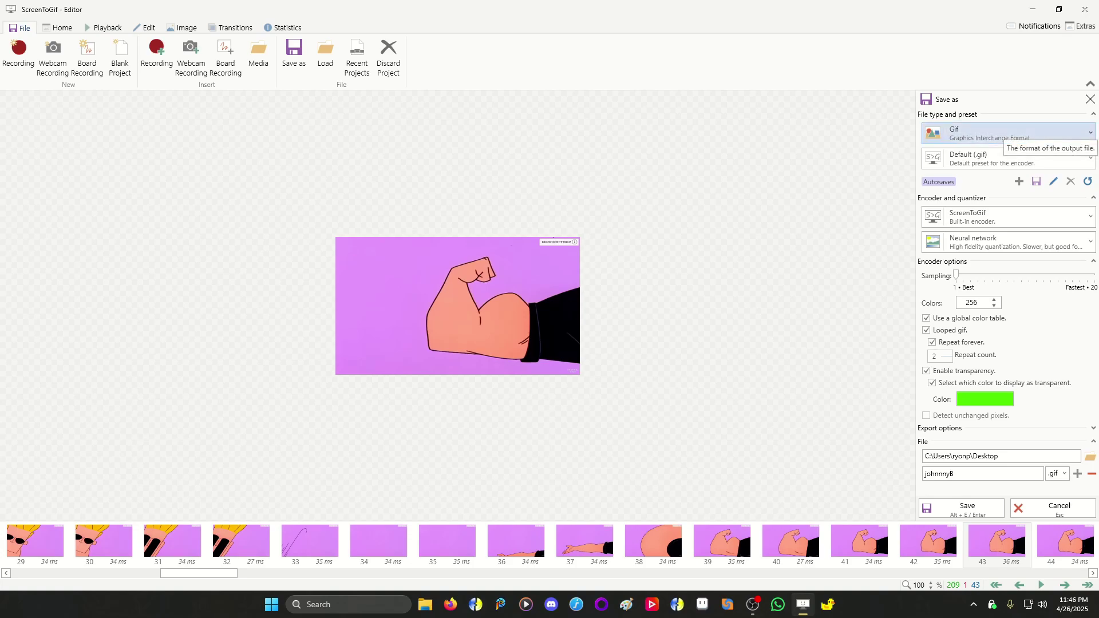
pyautogui.click(1007, 132)
pyautogui.press('Down')
pyautogui.press('Down')
pyautogui.press('Down')
pyautogui.press('Down')
pyautogui.press('Down')
pyautogui.press('Down')
pyautogui.press('Down')
pyautogui.press('Down')
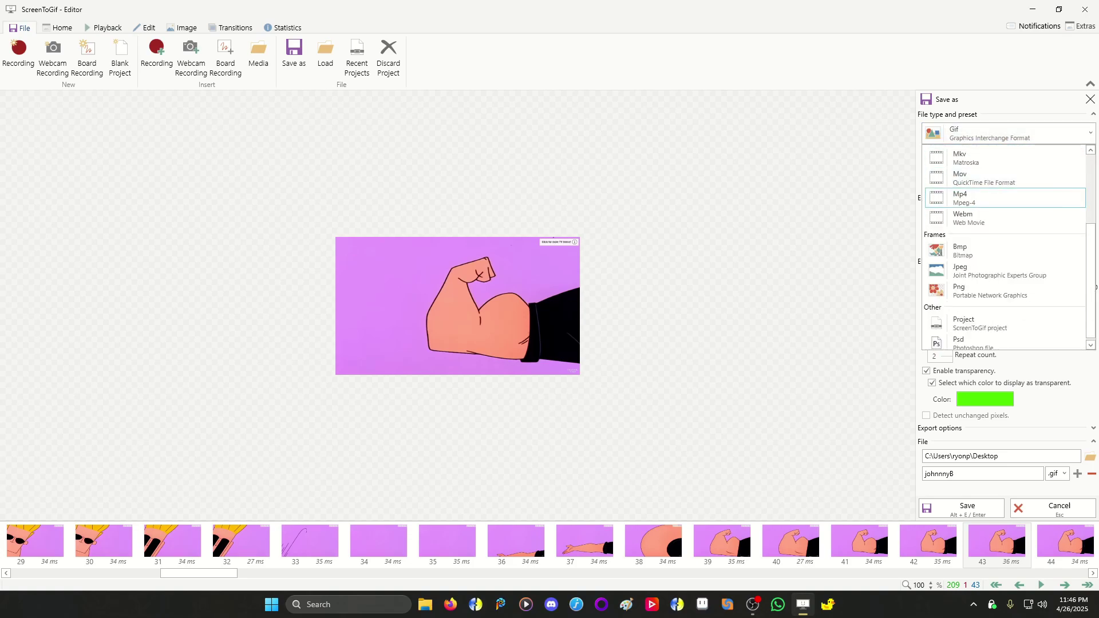
pyautogui.press('Down')
pyautogui.press('Down')
pyautogui.press('Return')
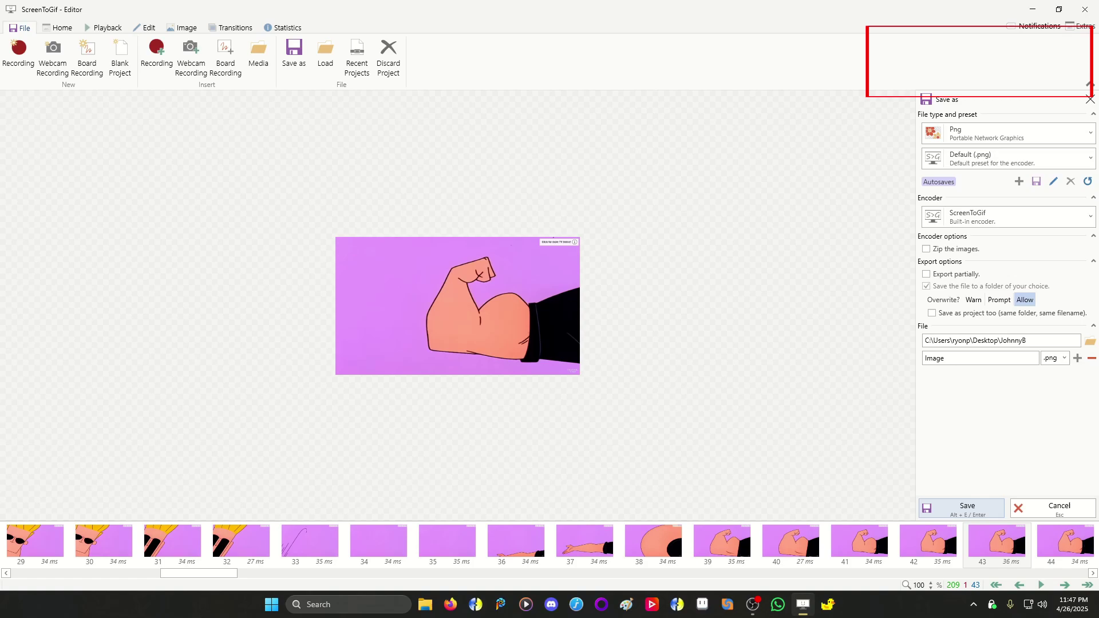
pyautogui.click(964, 507)
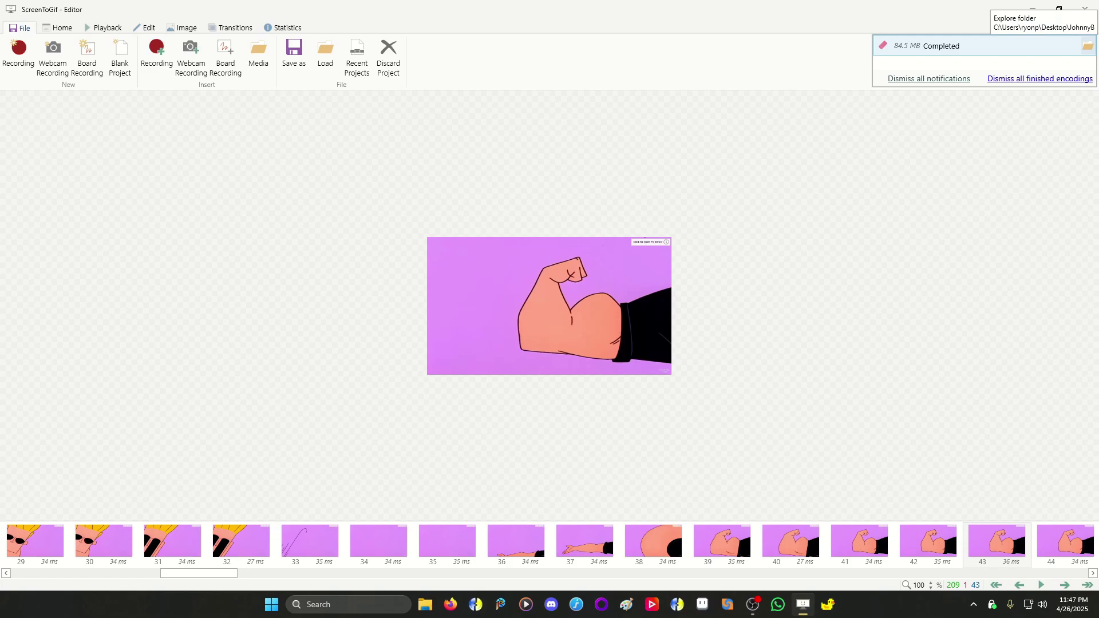
# Step: Open the JohnnyB folder and scroll through the Image-000 to Image-886 PNG frames
pyautogui.click(1087, 46)
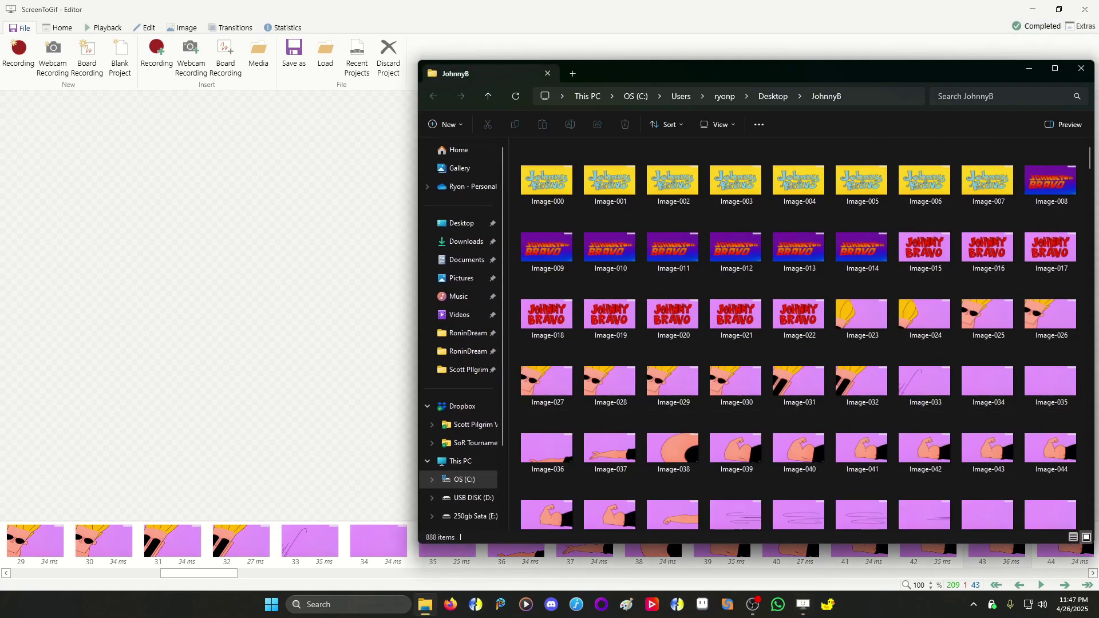
pyautogui.moveTo(858, 72); pyautogui.dragTo(704, 37)
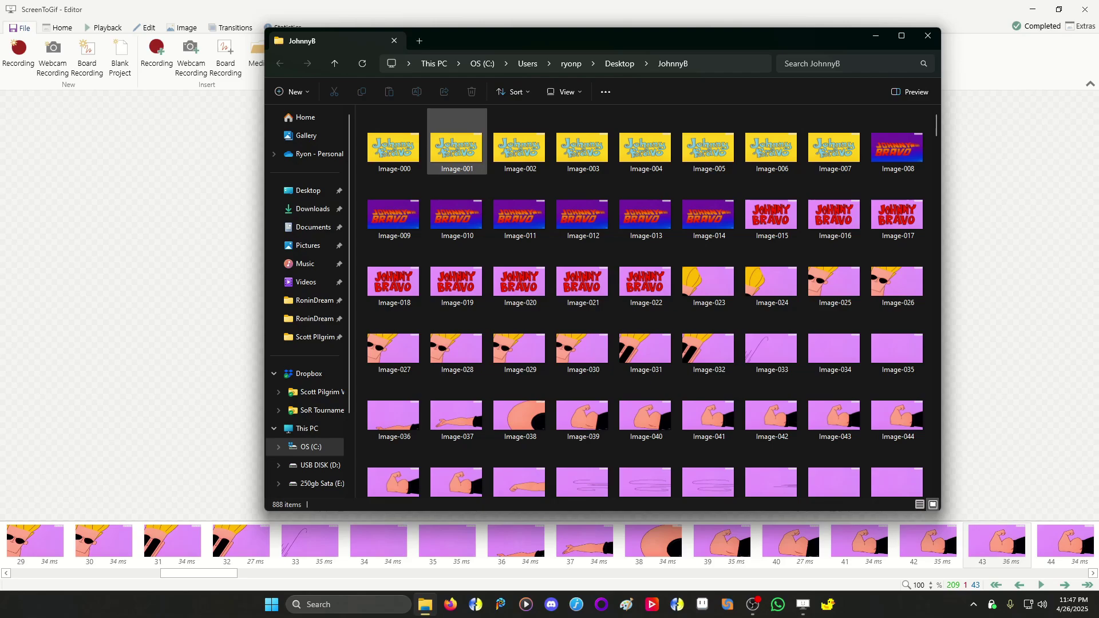
pyautogui.scroll(-2, 456, 201)
pyautogui.scroll(-15, 456, 201)
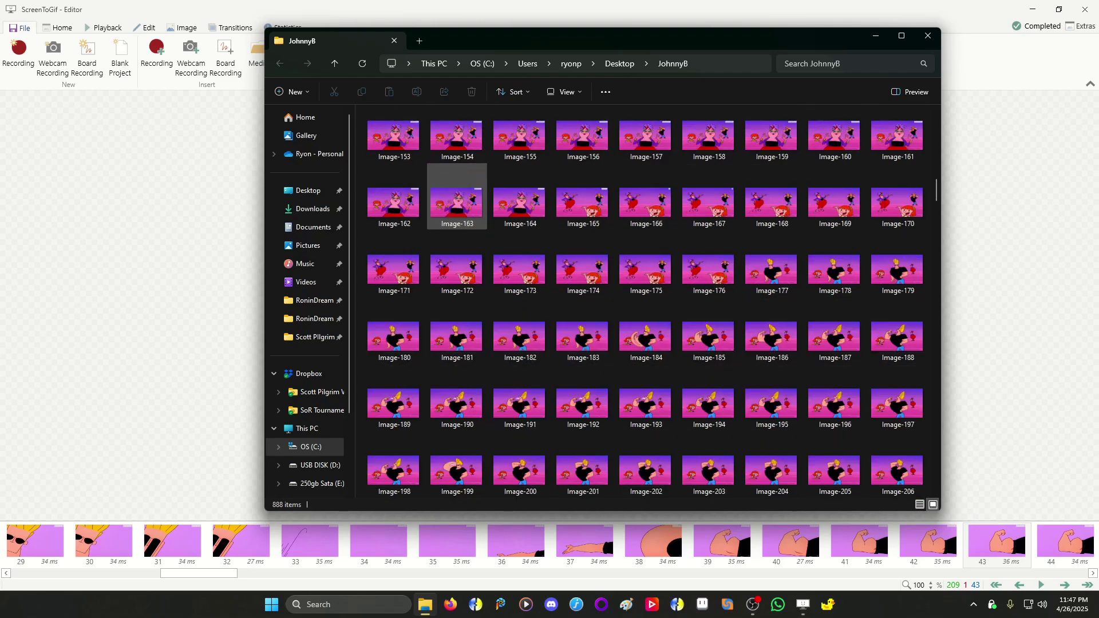
pyautogui.scroll(-20, 456, 200)
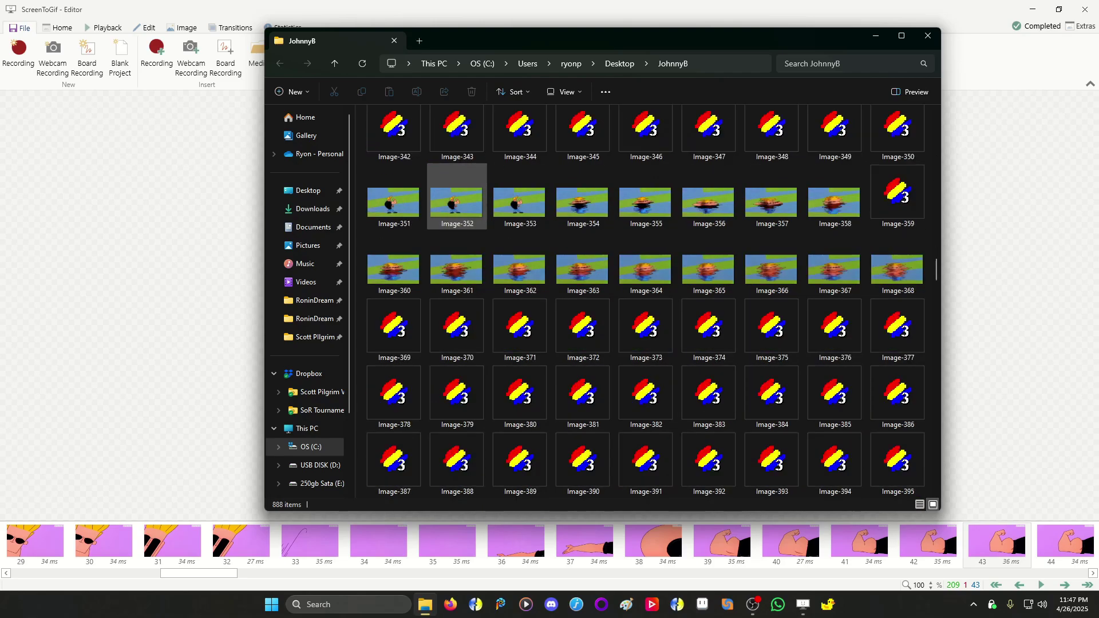
pyautogui.scroll(-6, 457, 200)
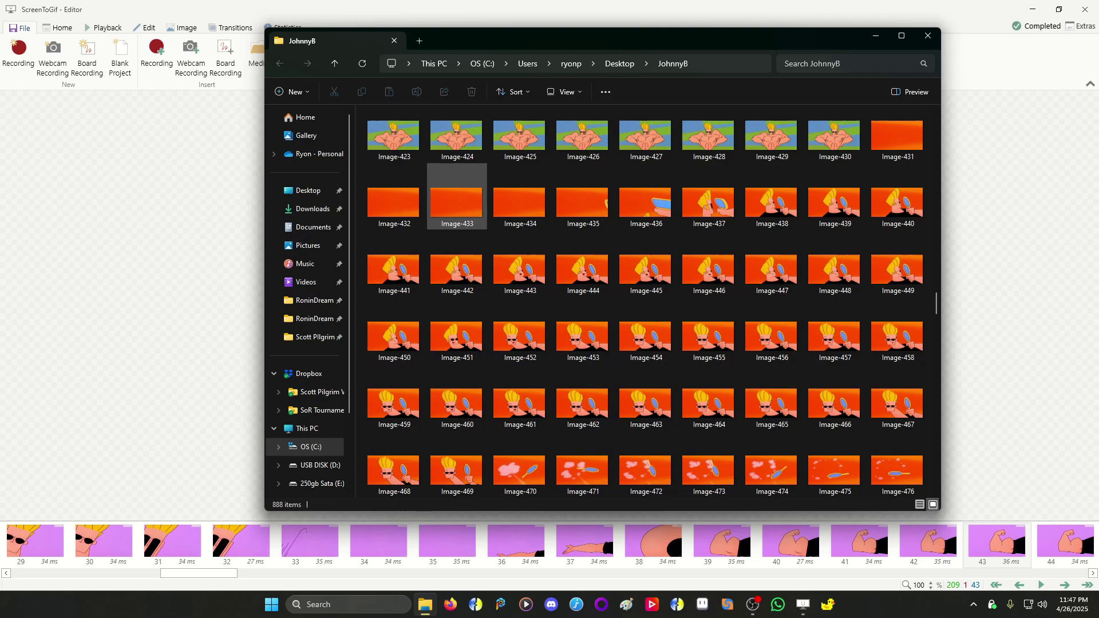
pyautogui.scroll(-3, 456, 200)
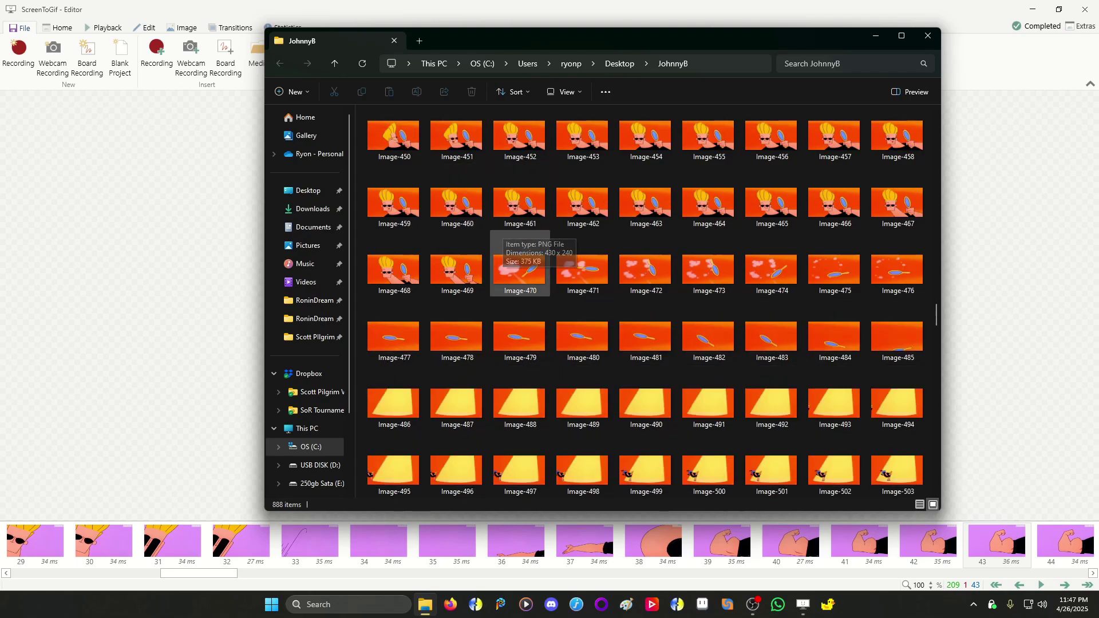
pyautogui.scroll(-6, 518, 263)
pyautogui.scroll(-20, 518, 264)
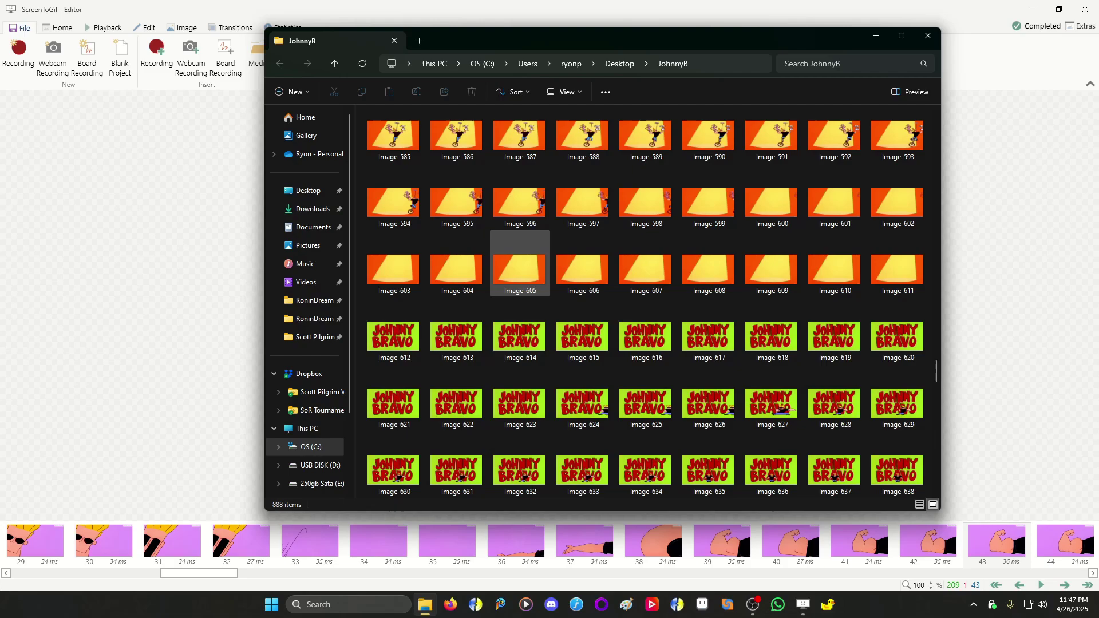
pyautogui.scroll(-3, 517, 263)
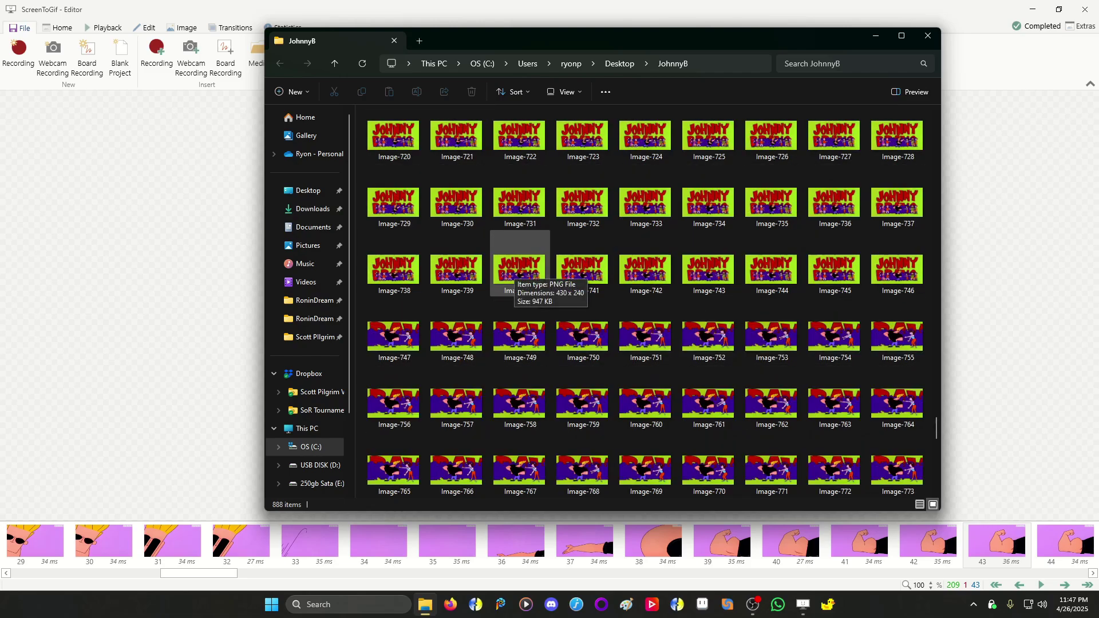
pyautogui.scroll(-13, 517, 264)
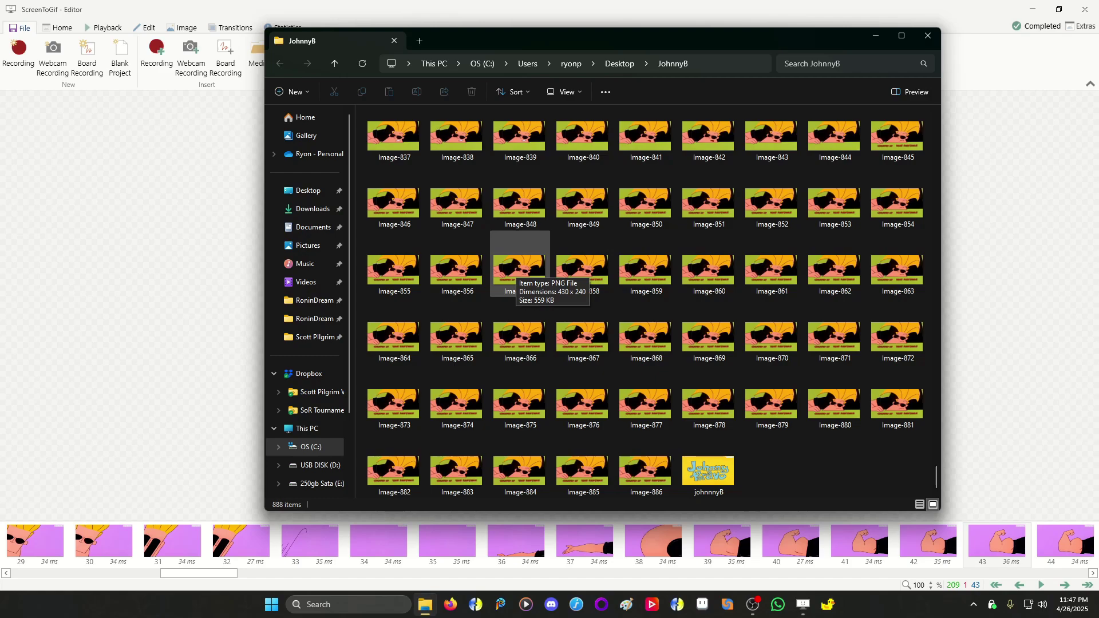
# Step: In Fighter Factory, open the sprite editor's dialog for adding image files
pyautogui.click(475, 605)
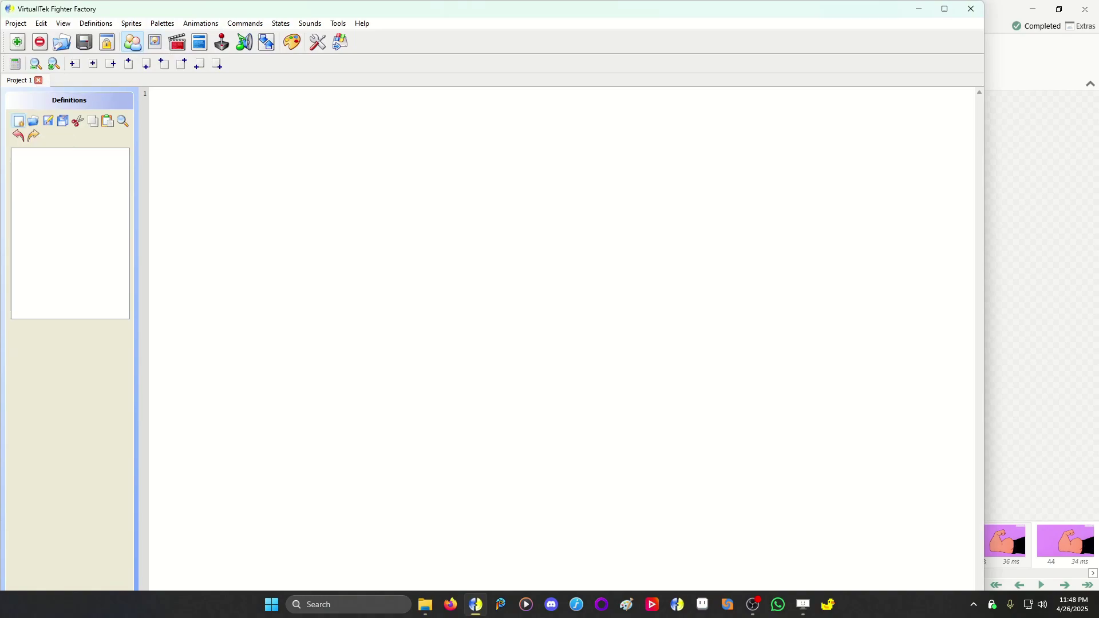
pyautogui.click(18, 120)
pyautogui.click(155, 42)
pyautogui.click(19, 121)
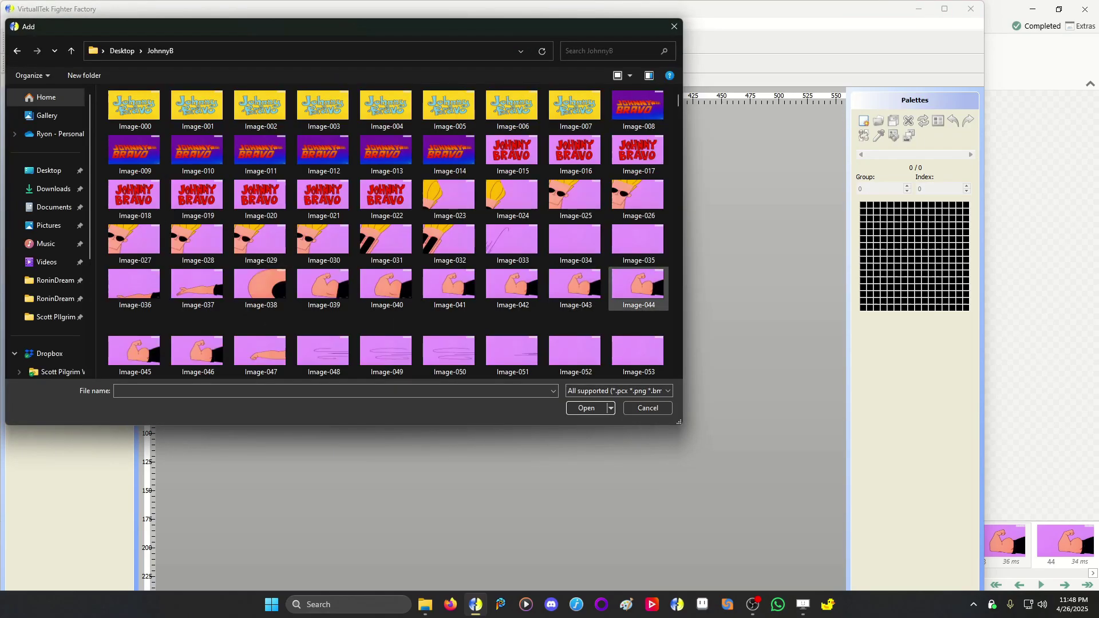
# Step: Select every JohnnyB frame image, Image-000 through Image-886, and open them for import
pyautogui.click(134, 106)
pyautogui.scroll(-10, 450, 275)
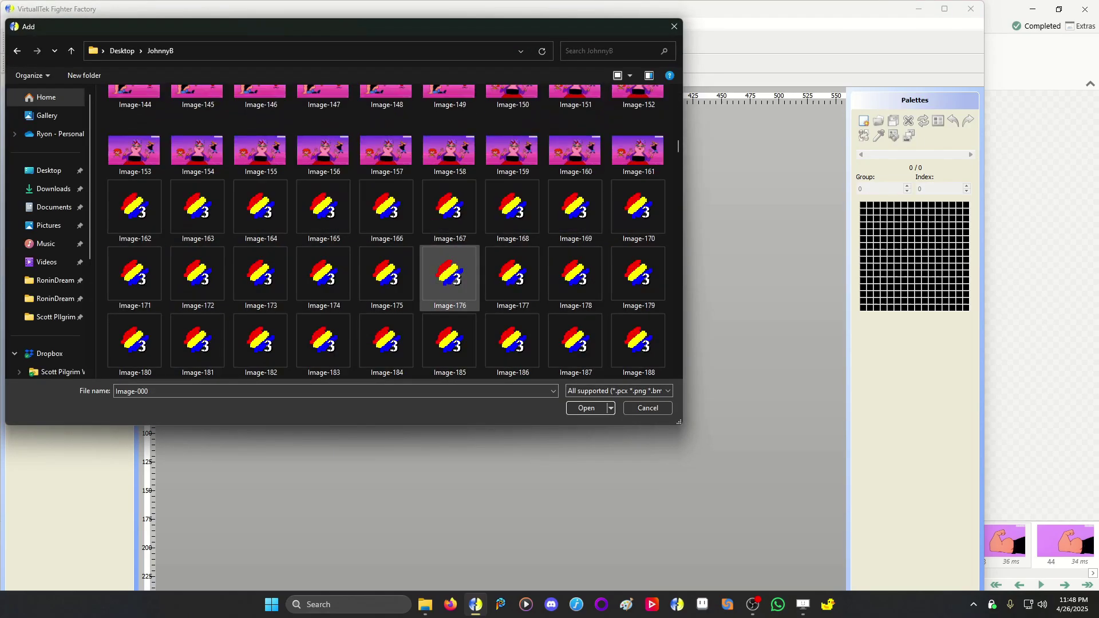
pyautogui.scroll(-20, 450, 274)
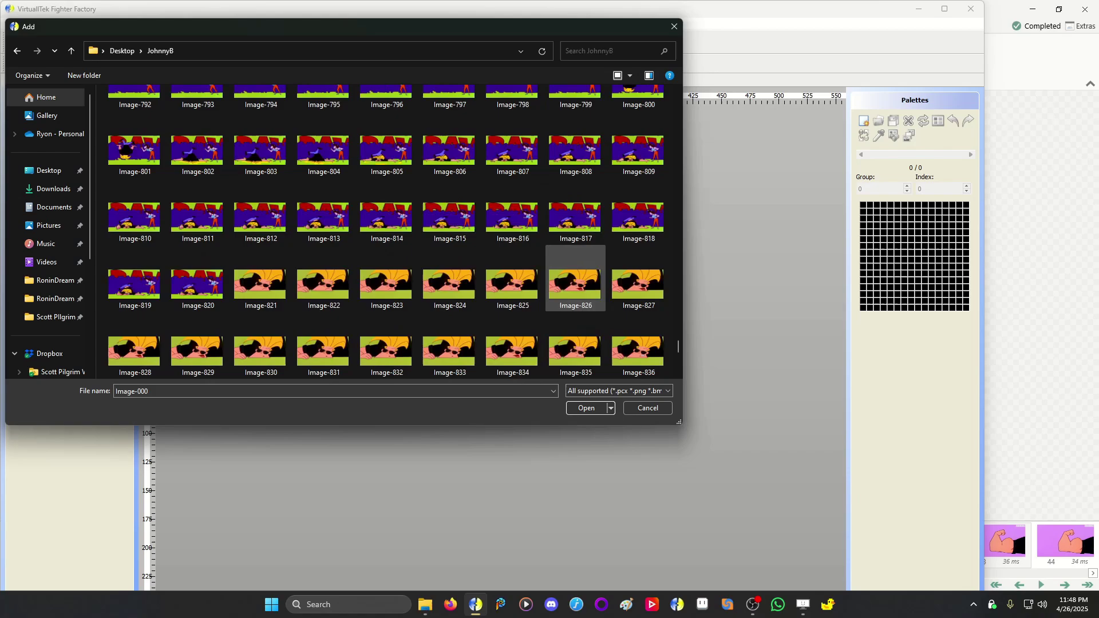
pyautogui.scroll(-4, 575, 280)
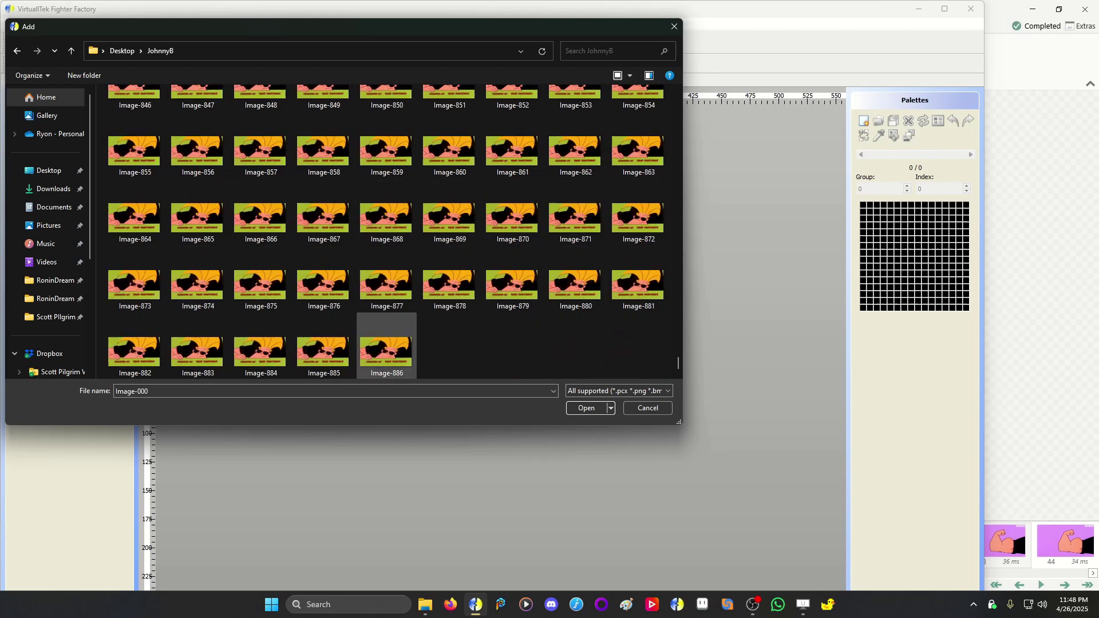
pyautogui.scroll(15, 450, 283)
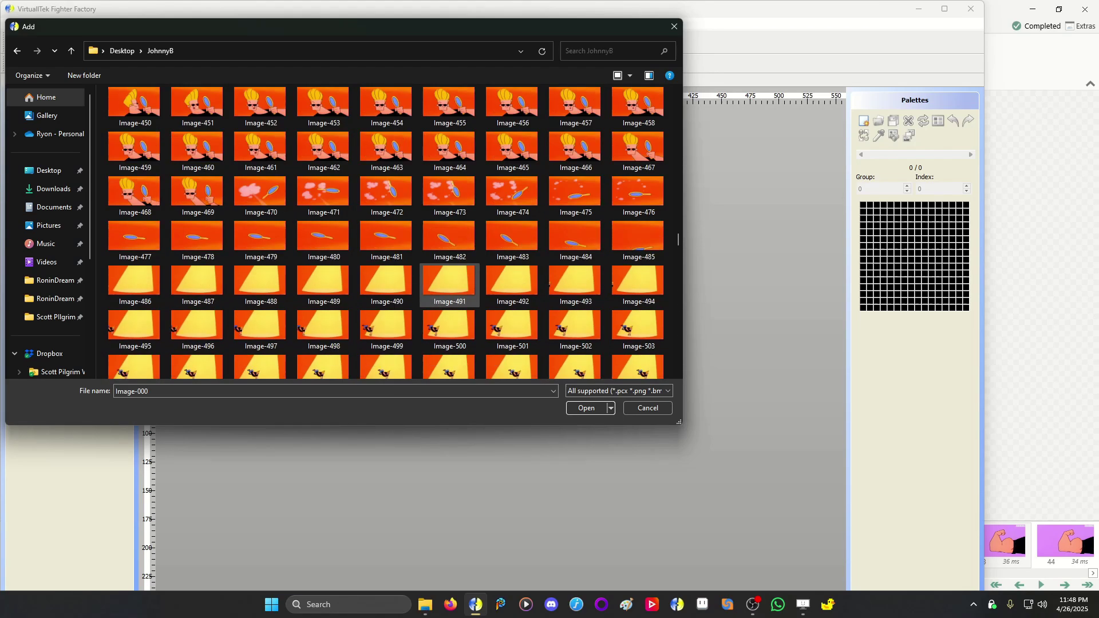
pyautogui.scroll(15, 450, 283)
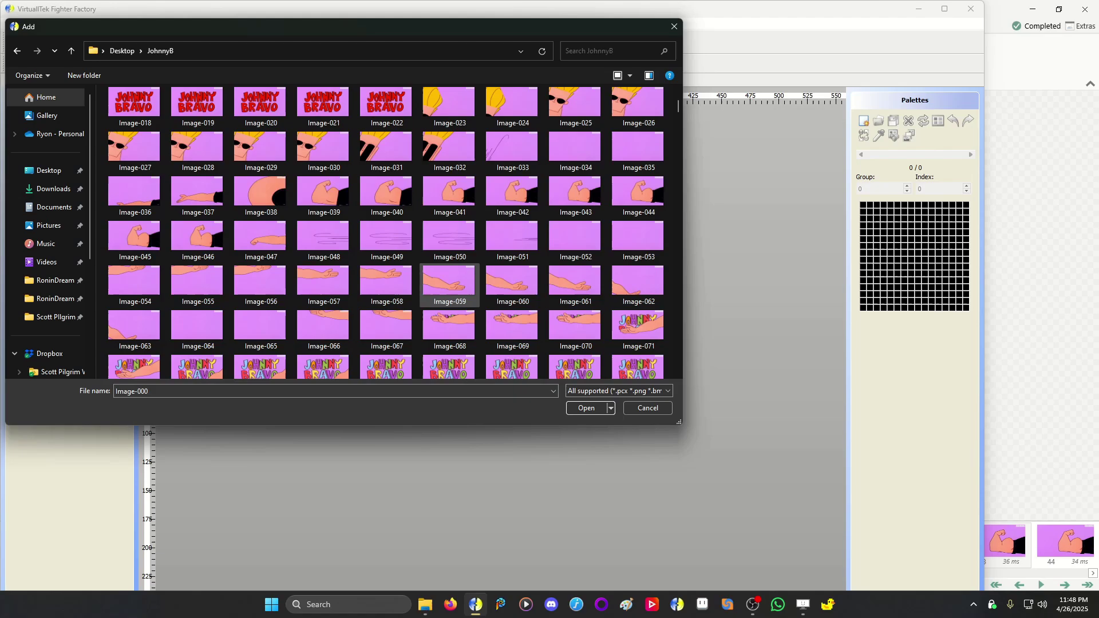
pyautogui.scroll(-20, 450, 284)
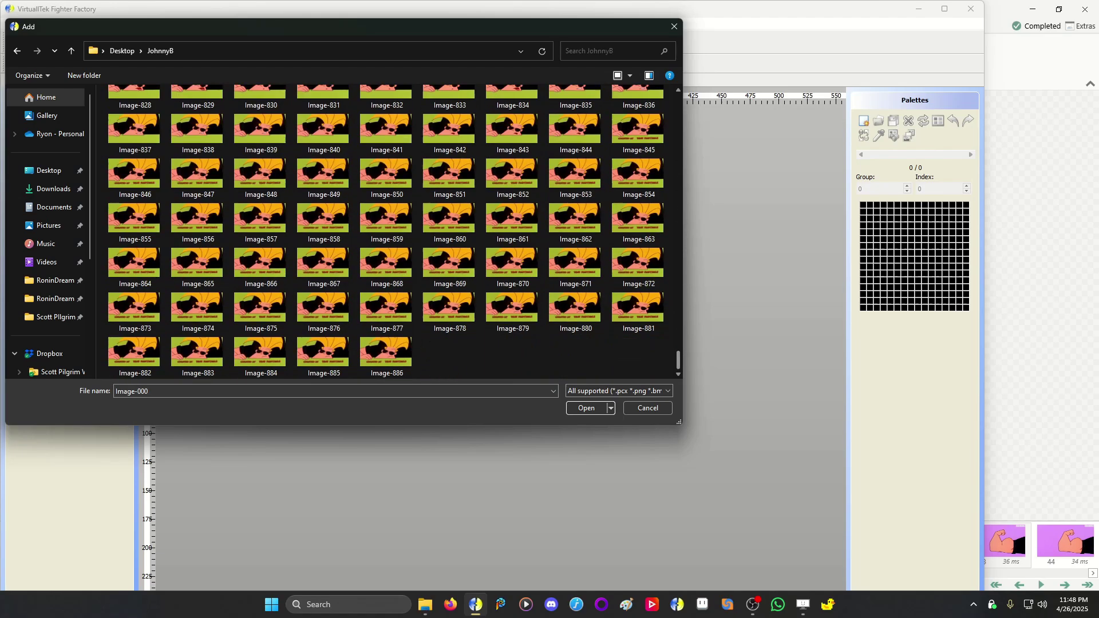
pyautogui.keyDown('shift'); pyautogui.click(386, 356); pyautogui.keyUp('shift')
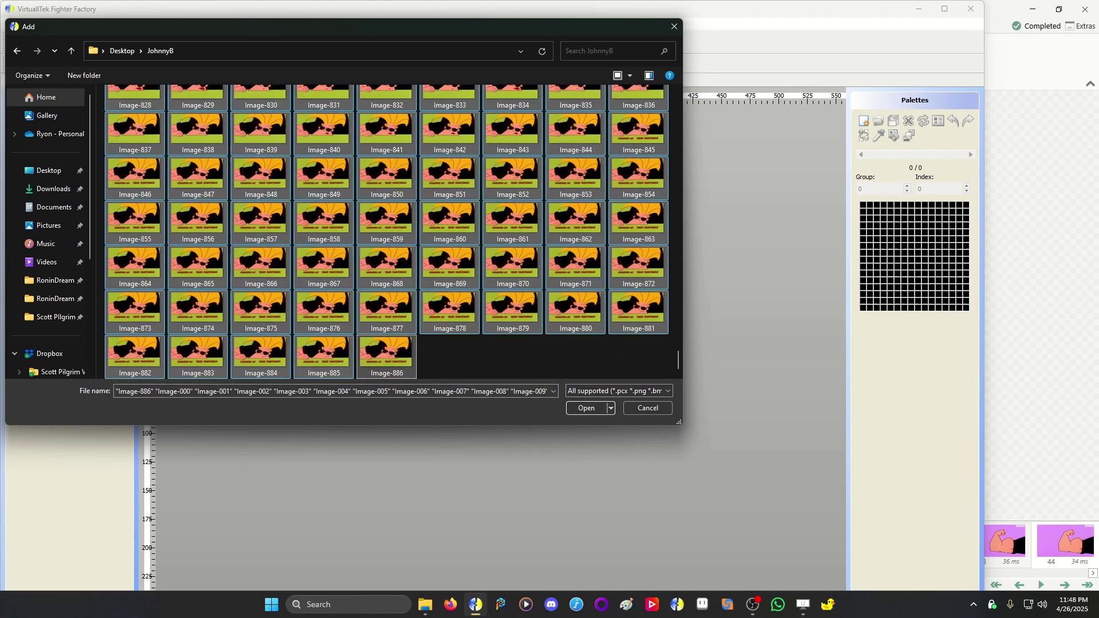
pyautogui.press('Return')
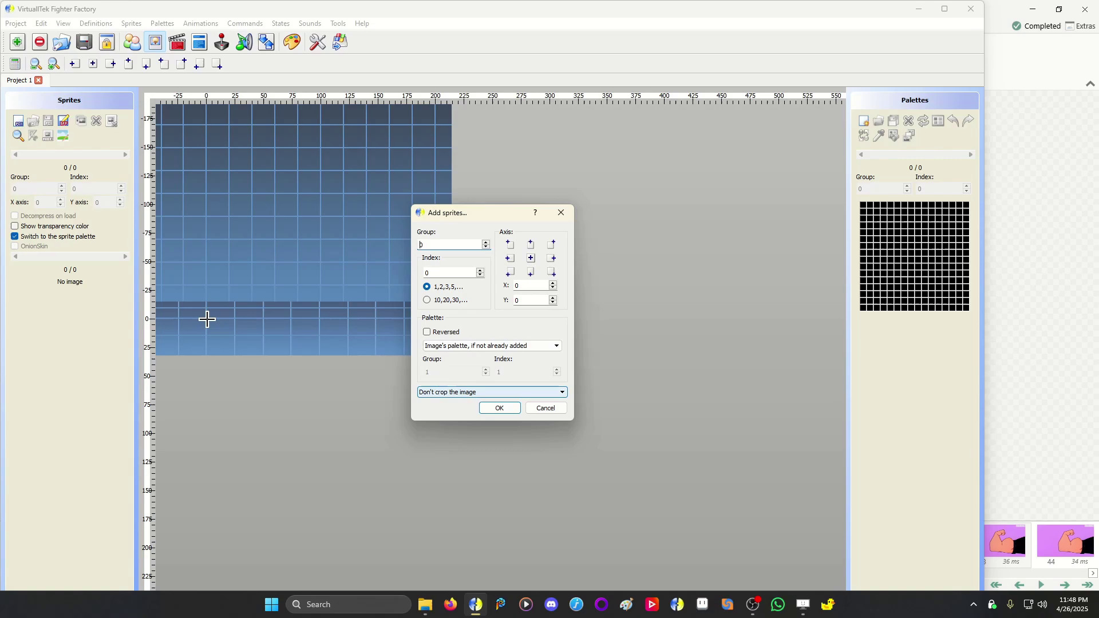
# Step: Accept importing the 887 JohnnyB frames as group 0 sprites, then save as a M.U.G.E.N. 1.1 sprite file
pyautogui.press('Return')
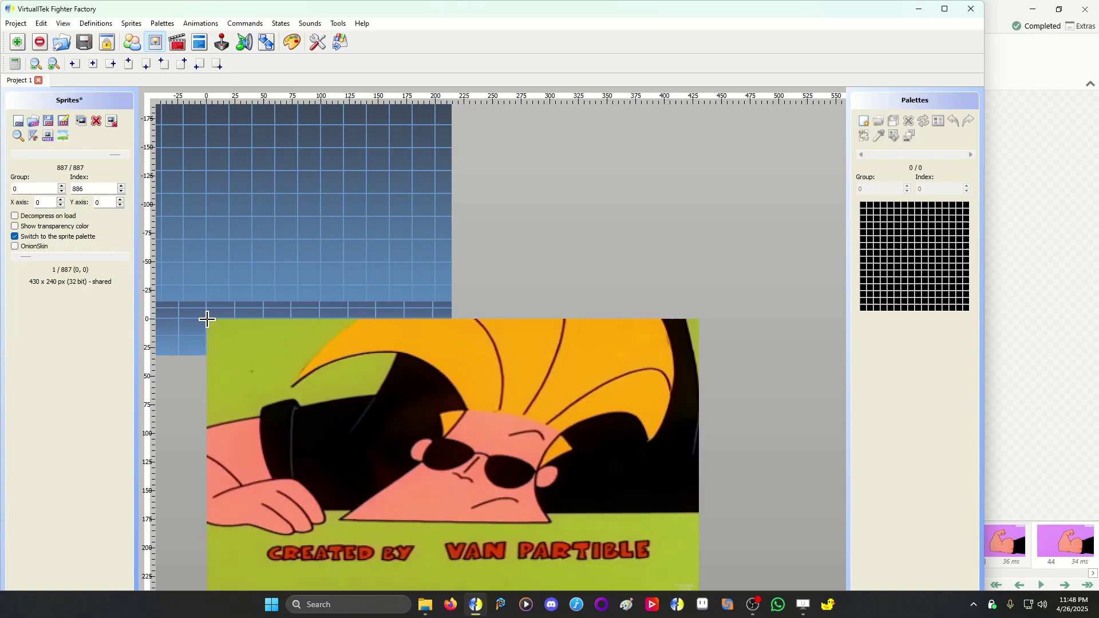
pyautogui.moveTo(207, 319); pyautogui.dragTo(214, 273)
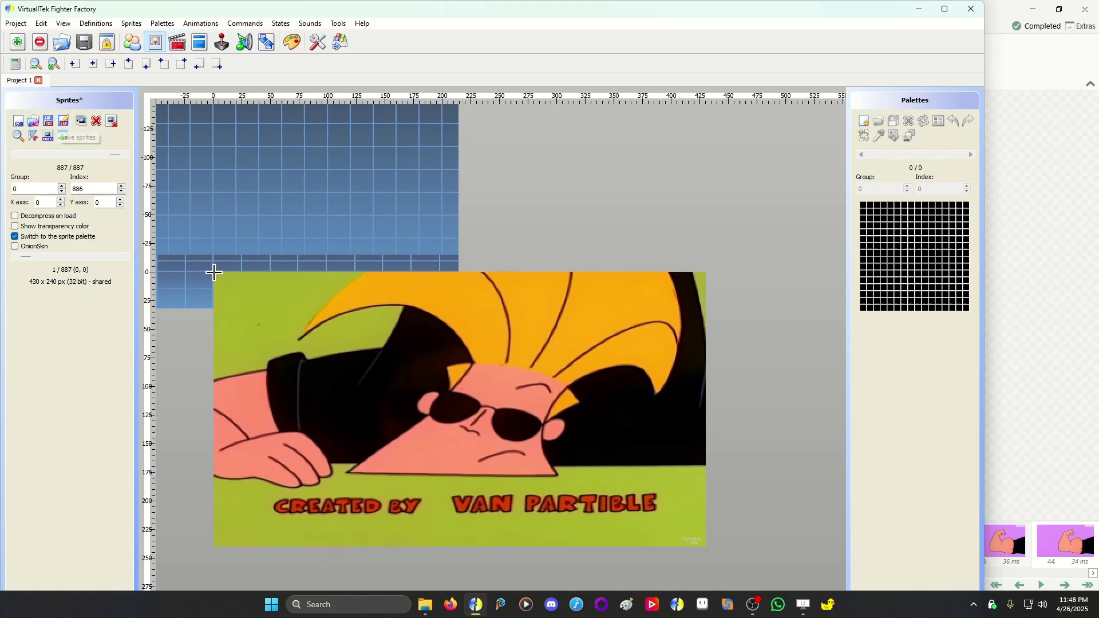
pyautogui.click(161, 23)
pyautogui.moveTo(131, 23)
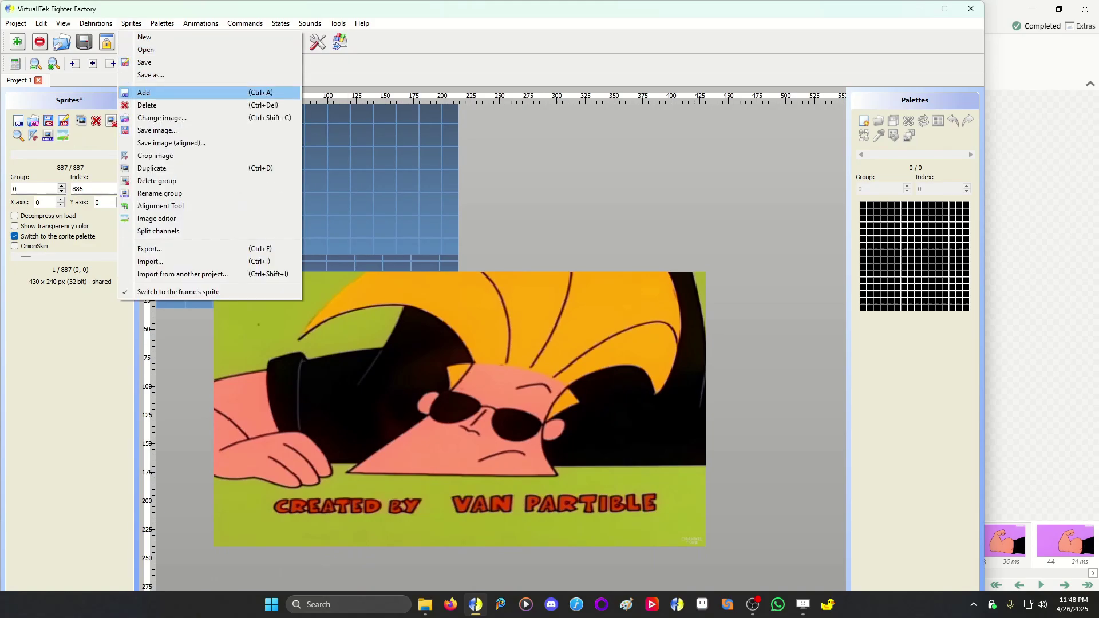
pyautogui.click(153, 76)
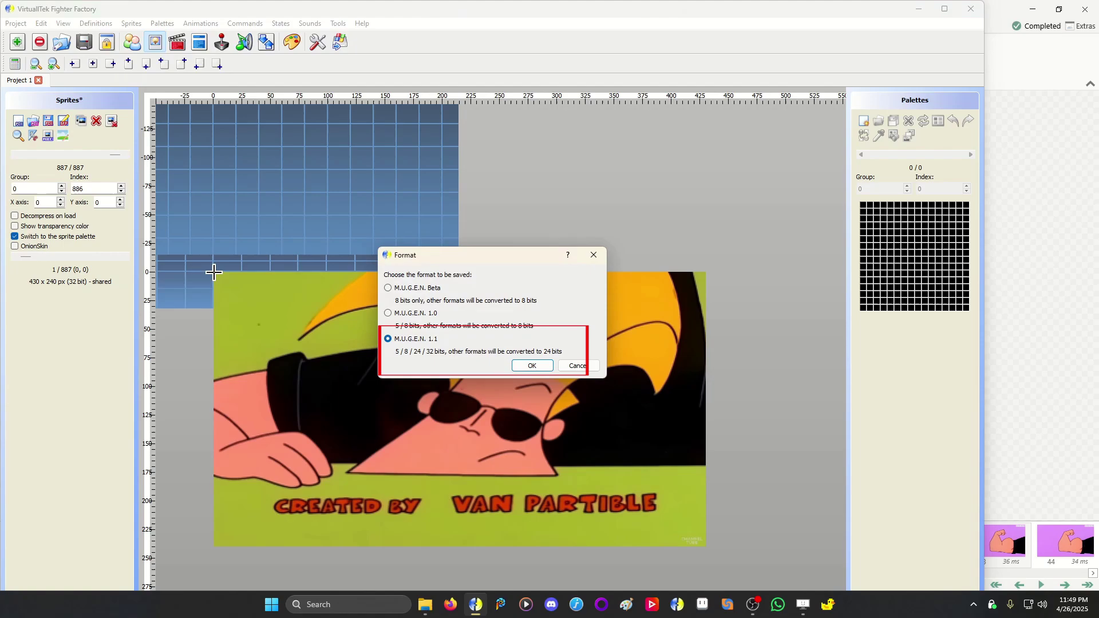
pyautogui.press('Return')
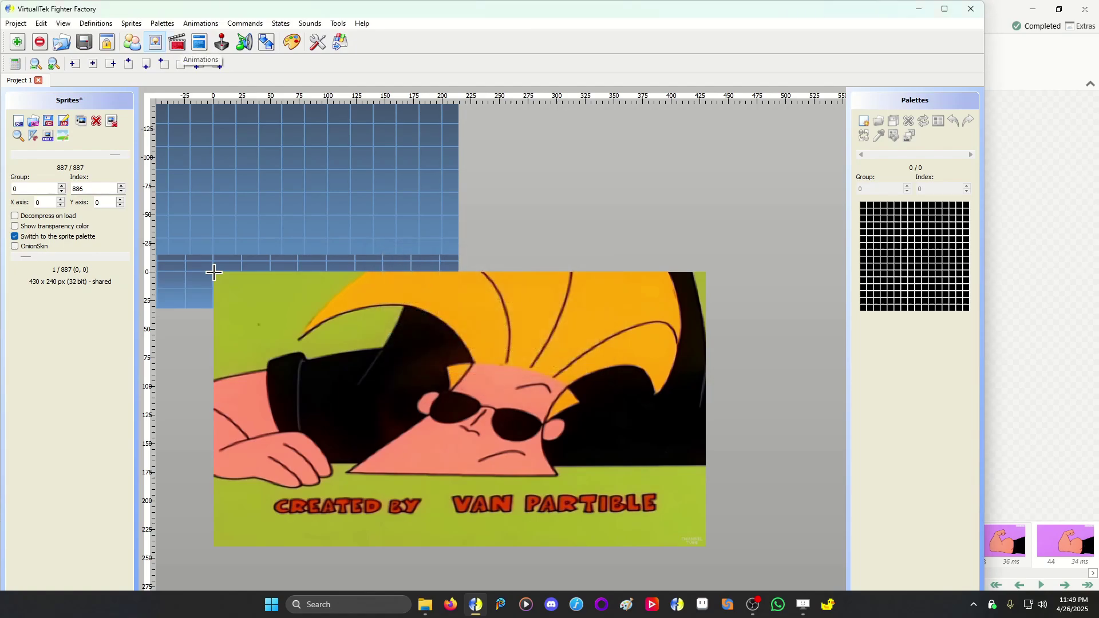
# Step: Add a new animation numbered 1 and delete its default empty frame
pyautogui.click(178, 43)
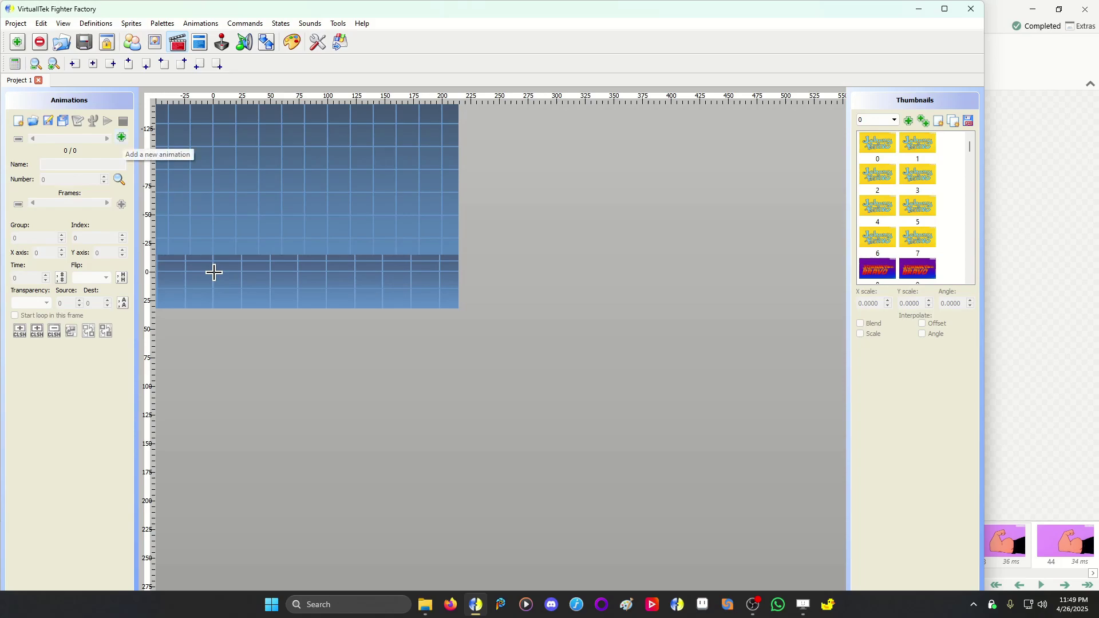
pyautogui.click(122, 137)
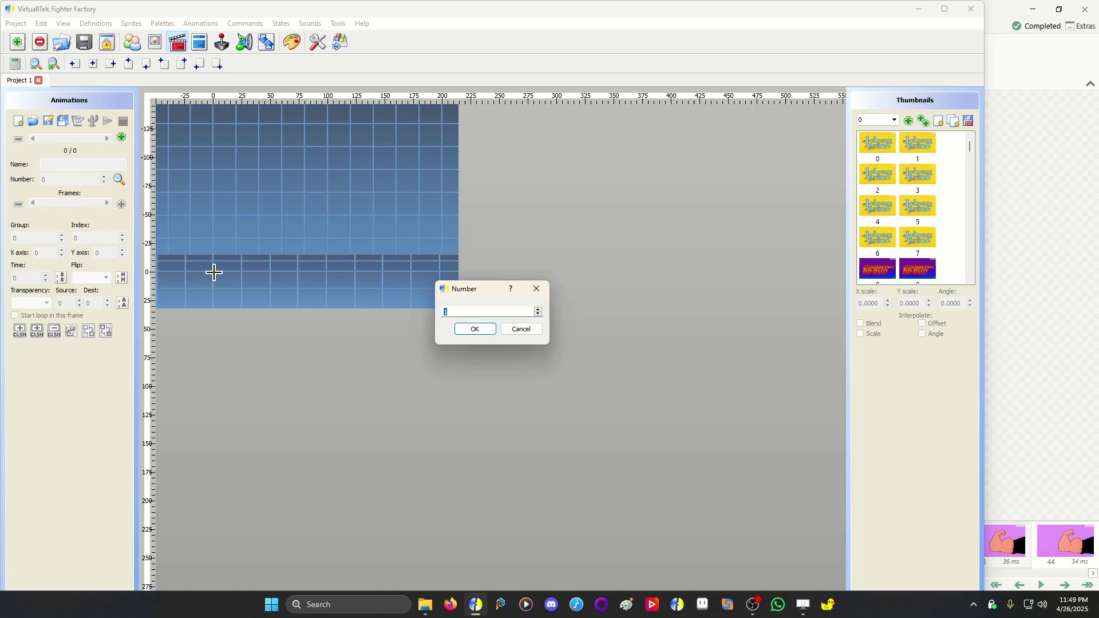
pyautogui.press('Return')
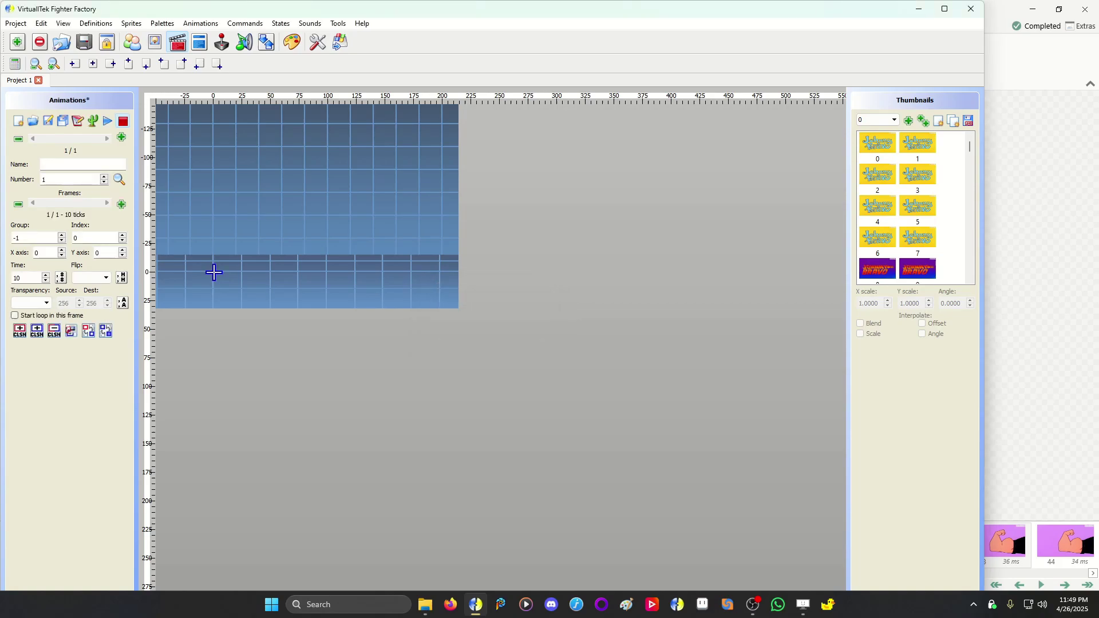
pyautogui.click(18, 204)
pyautogui.press('Return')
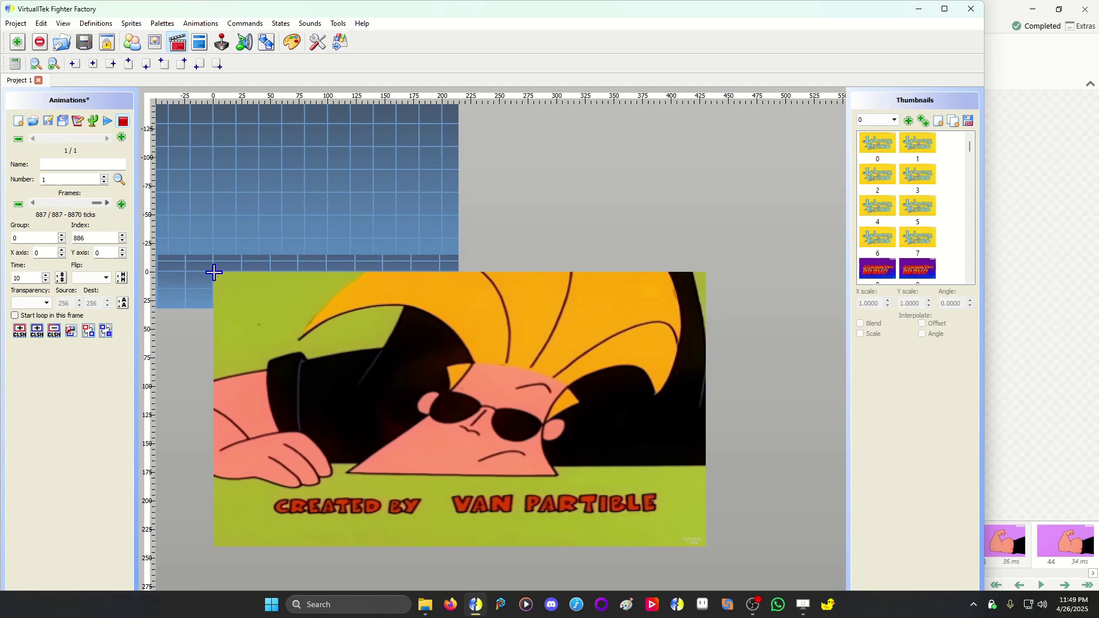
# Step: Set every frame's duration to 1 tick and preview the animation
pyautogui.moveTo(97, 203); pyautogui.dragTo(42, 203)
pyautogui.doubleClick(19, 278)
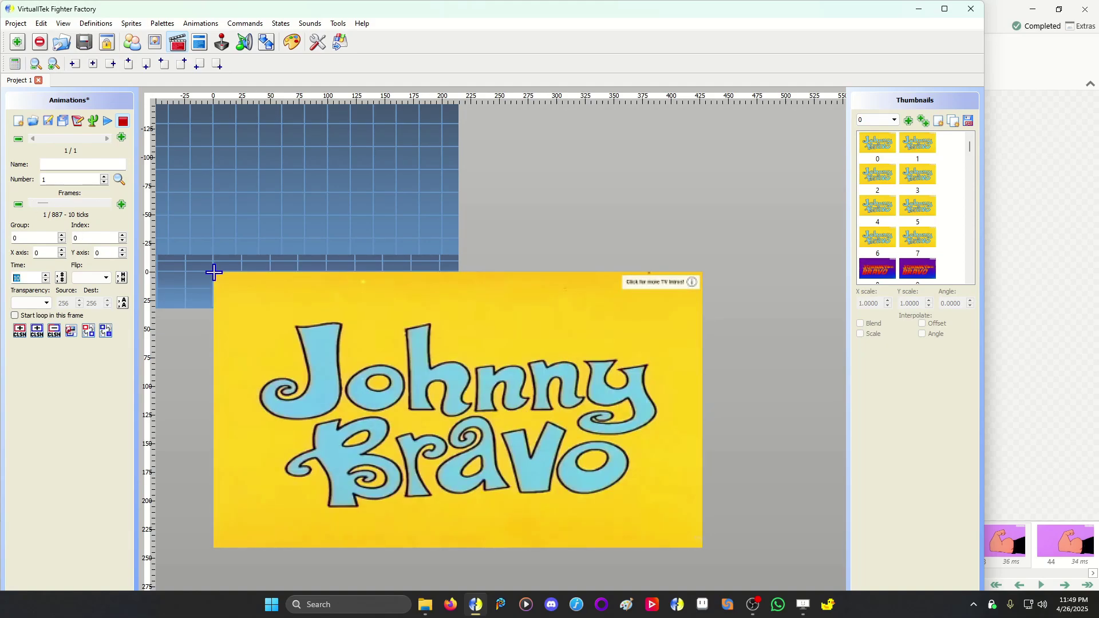
pyautogui.write('1')
pyautogui.click(60, 277)
pyautogui.click(108, 121)
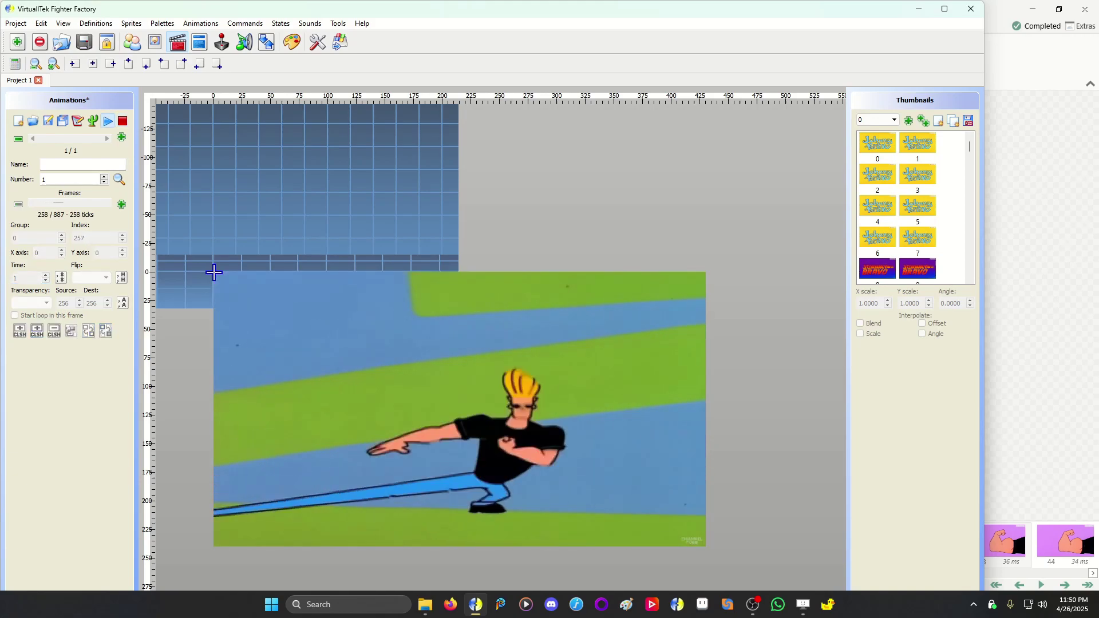
pyautogui.click(122, 120)
# Step: Change the frame duration to 3 ticks and play the animation through
pyautogui.moveTo(62, 203); pyautogui.dragTo(42, 204)
pyautogui.doubleClick(16, 277)
pyautogui.write('3')
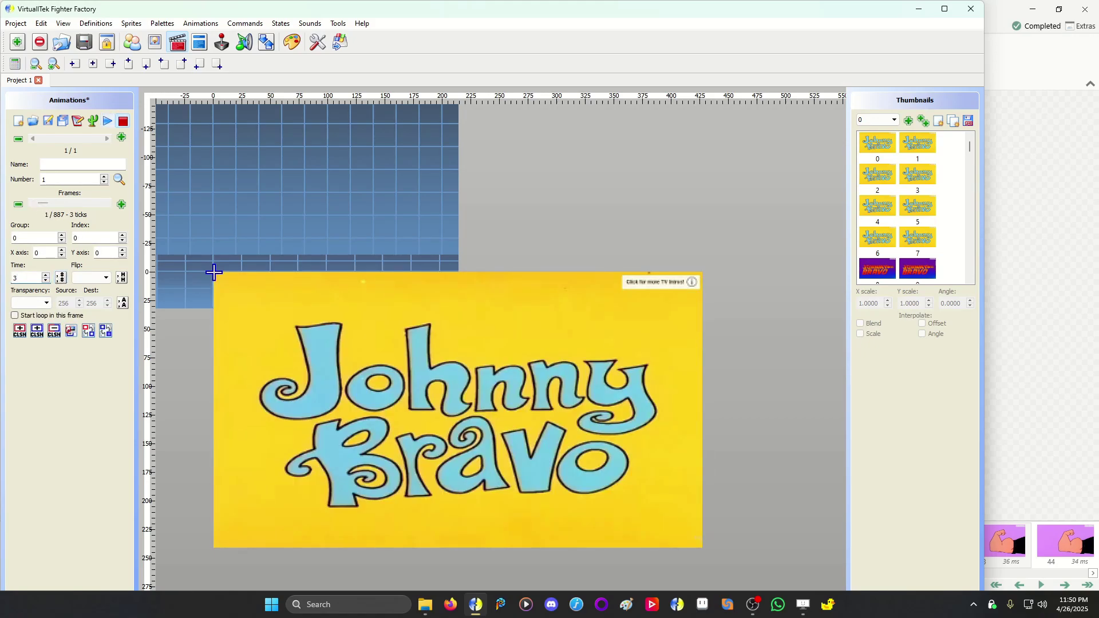
pyautogui.press('Return')
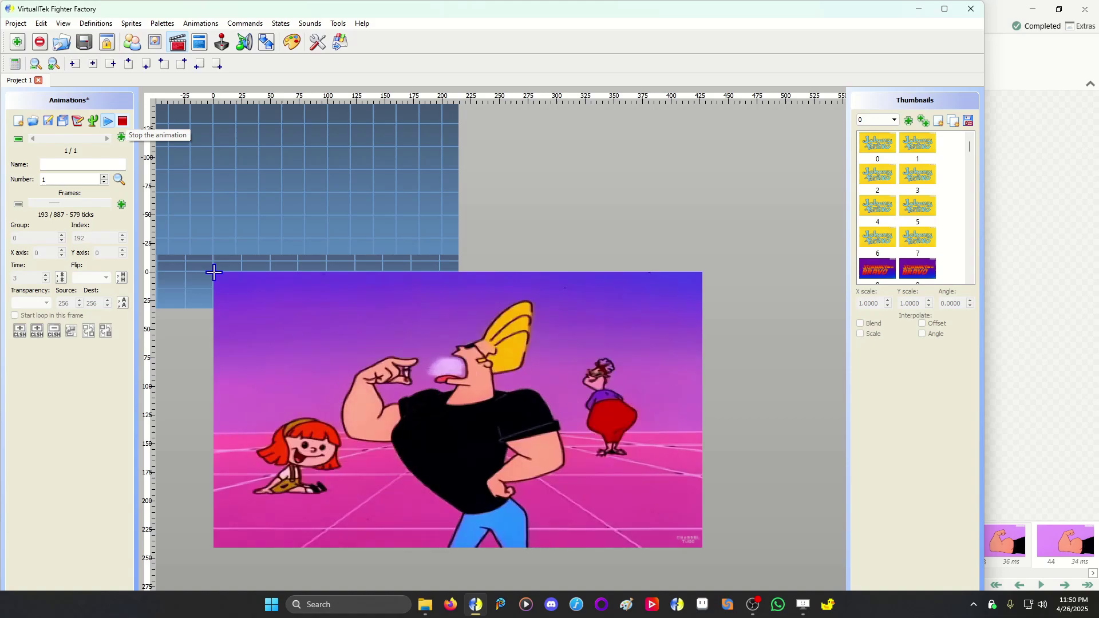
pyautogui.click(122, 121)
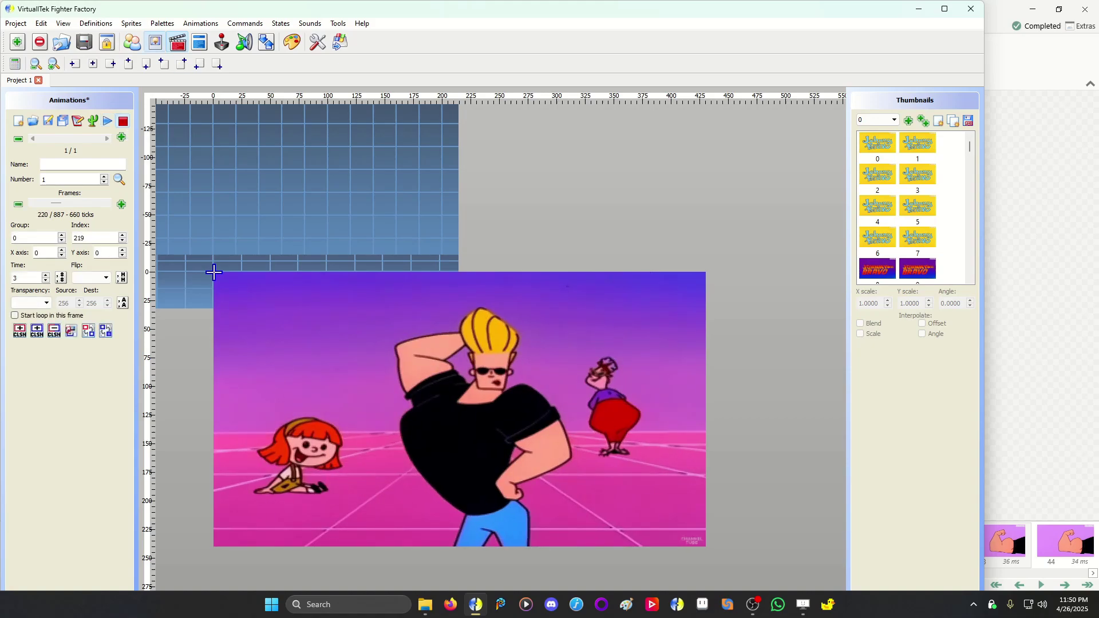
# Step: Check animation 1's frame list as text down to its last frames, then close it
pyautogui.click(154, 42)
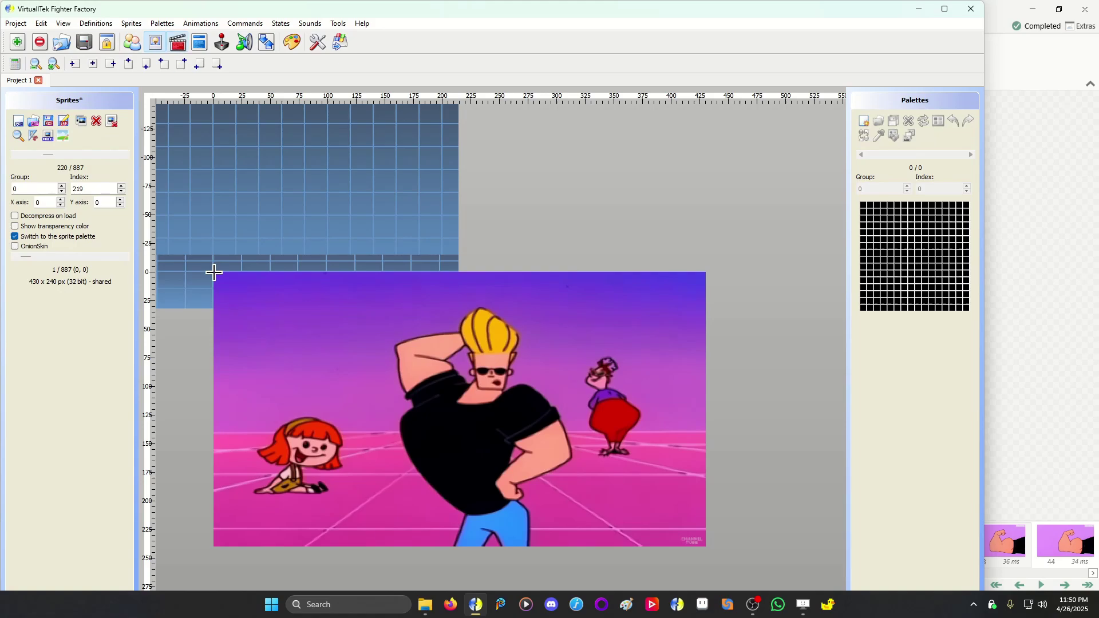
pyautogui.press('F4')
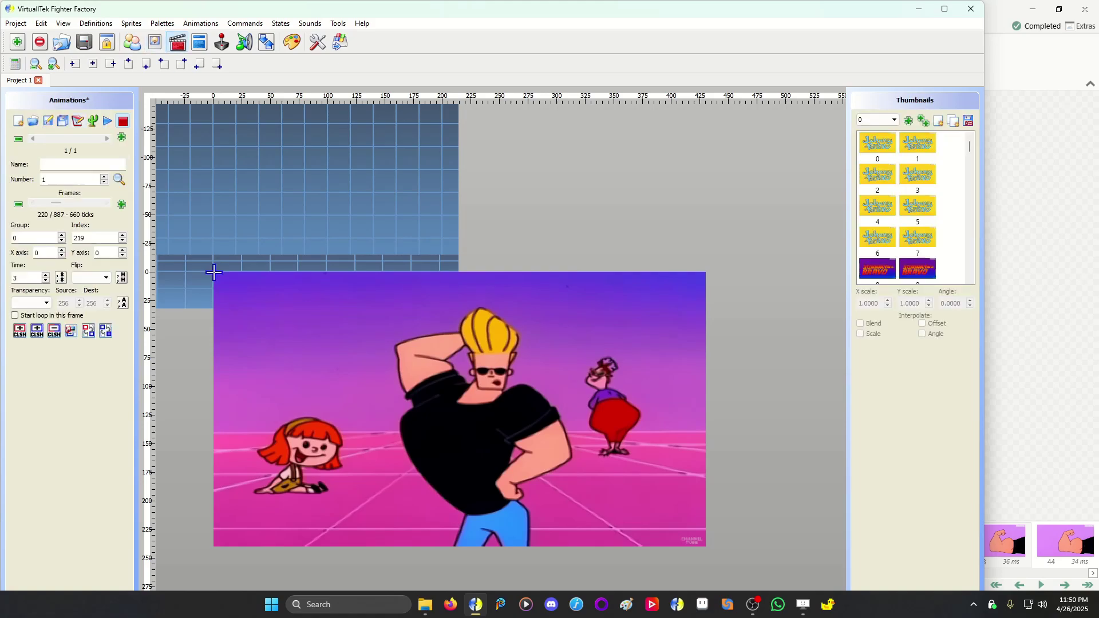
pyautogui.click(78, 120)
pyautogui.scroll(-18, 495, 312)
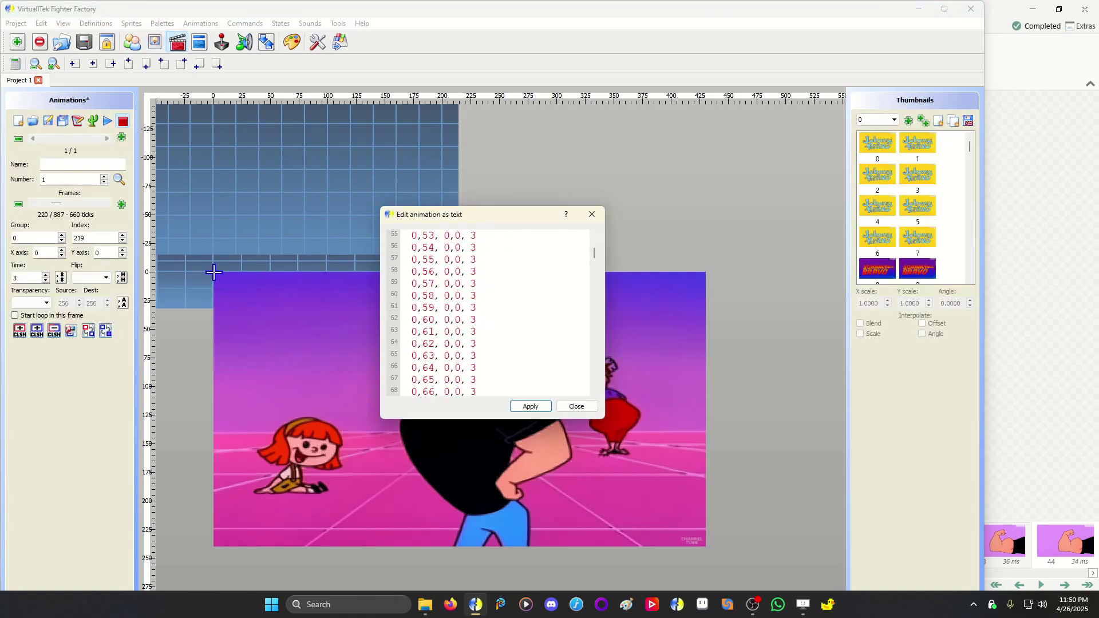
pyautogui.press('pagedown')
pyautogui.press('pagedown')
pyautogui.press('pagedown')
pyautogui.press('pagedown')
pyautogui.press('pagedown')
pyautogui.press('pagedown')
pyautogui.press('pagedown')
pyautogui.press('pagedown')
pyautogui.press('pagedown')
pyautogui.press('pagedown')
pyautogui.press('pagedown')
pyautogui.press('pagedown')
pyautogui.press('pagedown')
pyautogui.press('pagedown')
pyautogui.press('pagedown')
pyautogui.press('pagedown')
pyautogui.press('pagedown')
pyautogui.press('pagedown')
pyautogui.press('pagedown')
pyautogui.press('pagedown')
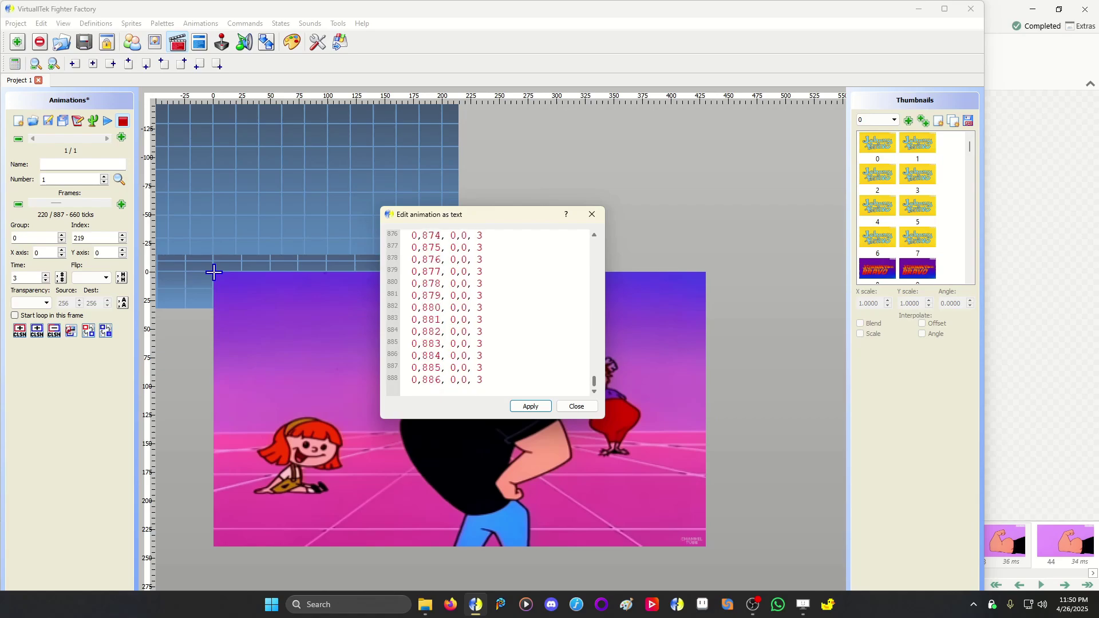
pyautogui.press('Return')
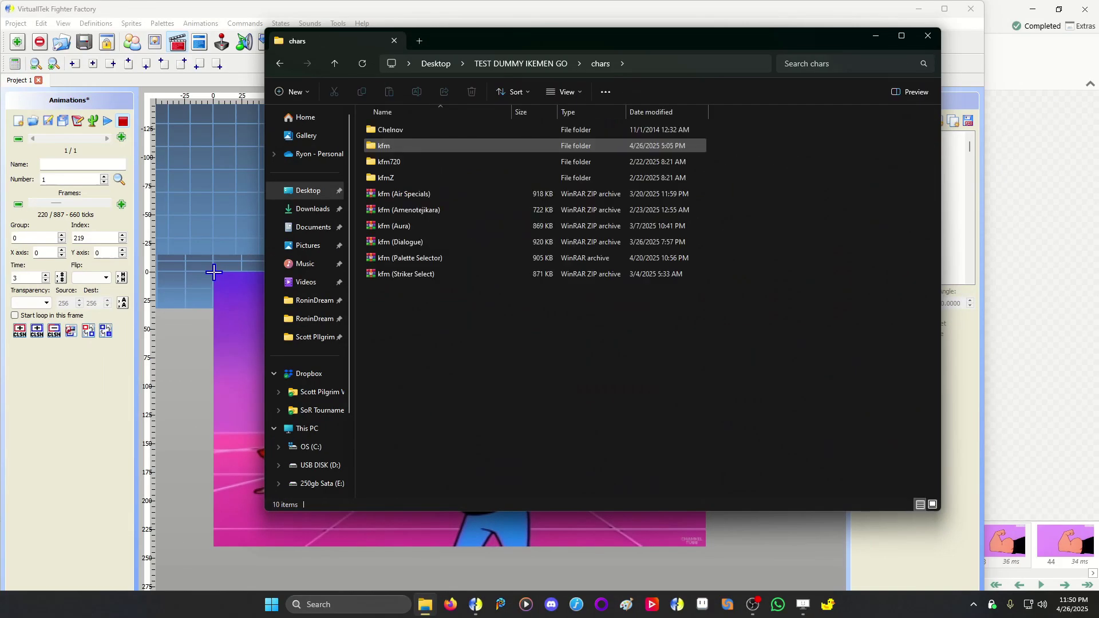
# Step: Enter the kfm character folder and open JB_intro.def in Notepad
pyautogui.press('Return')
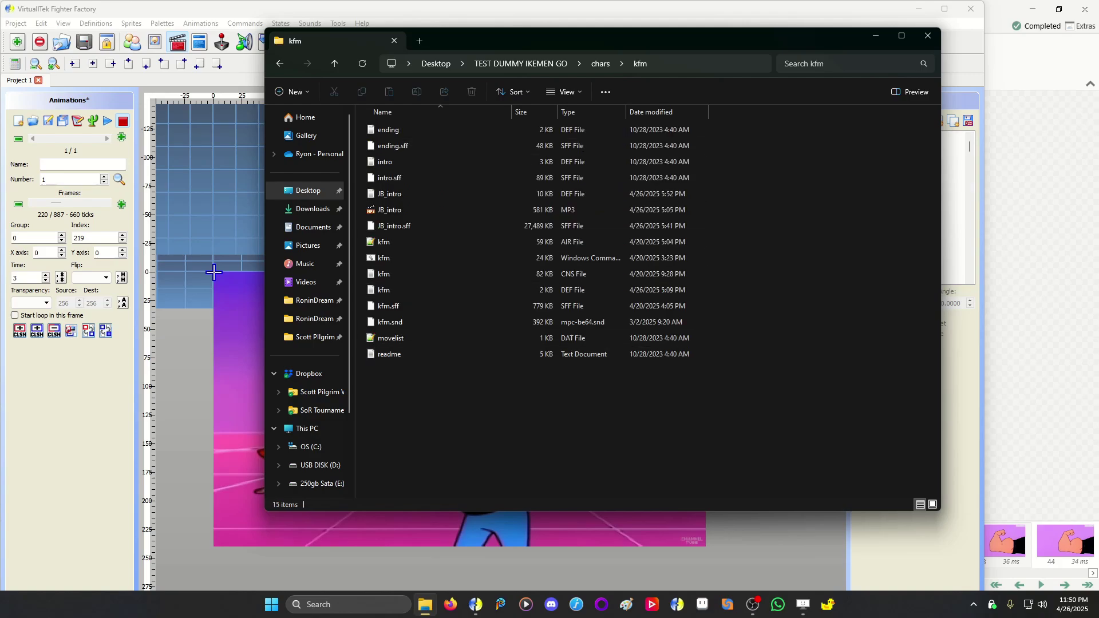
pyautogui.click(394, 162)
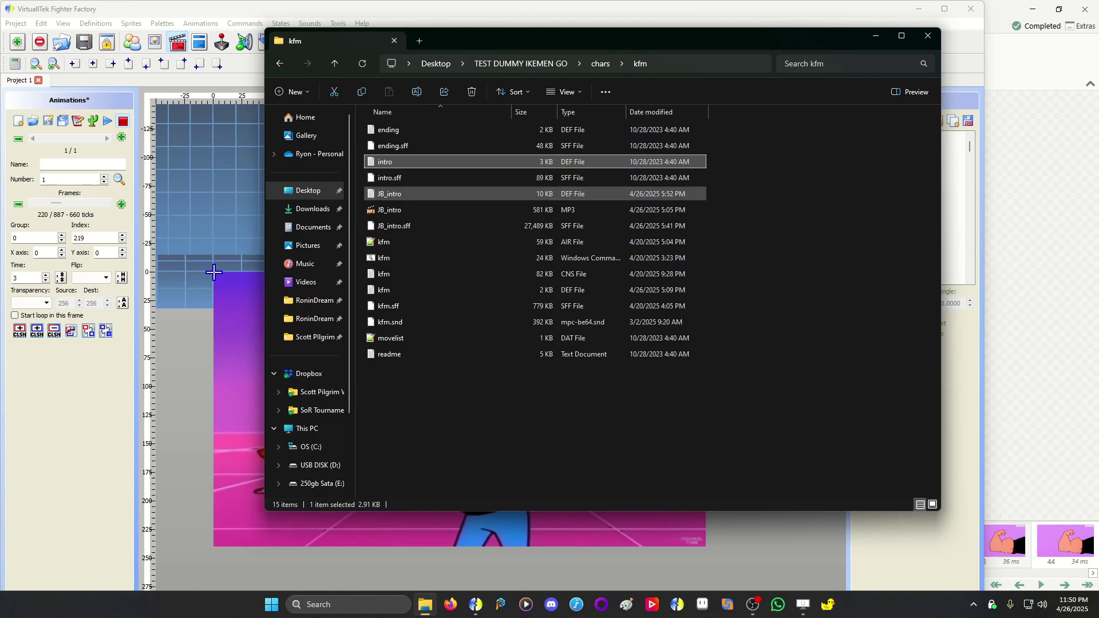
pyautogui.doubleClick(389, 194)
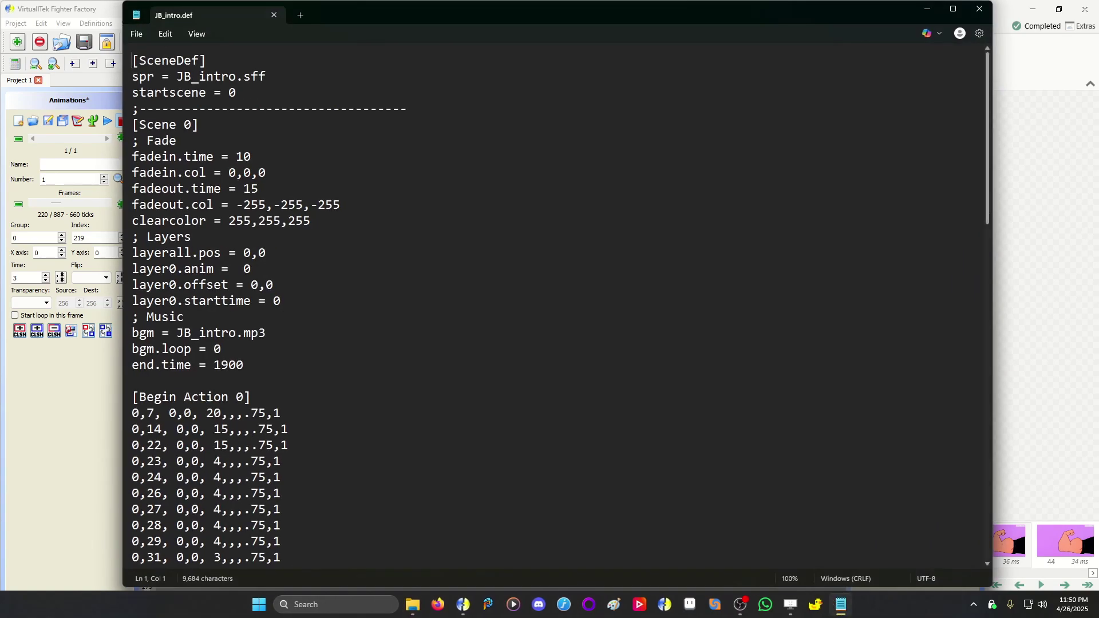
# Step: Arrange the Notepad and kfm folder windows side by side and select JB_intro.sff
pyautogui.moveTo(391, 15); pyautogui.dragTo(751, 55)
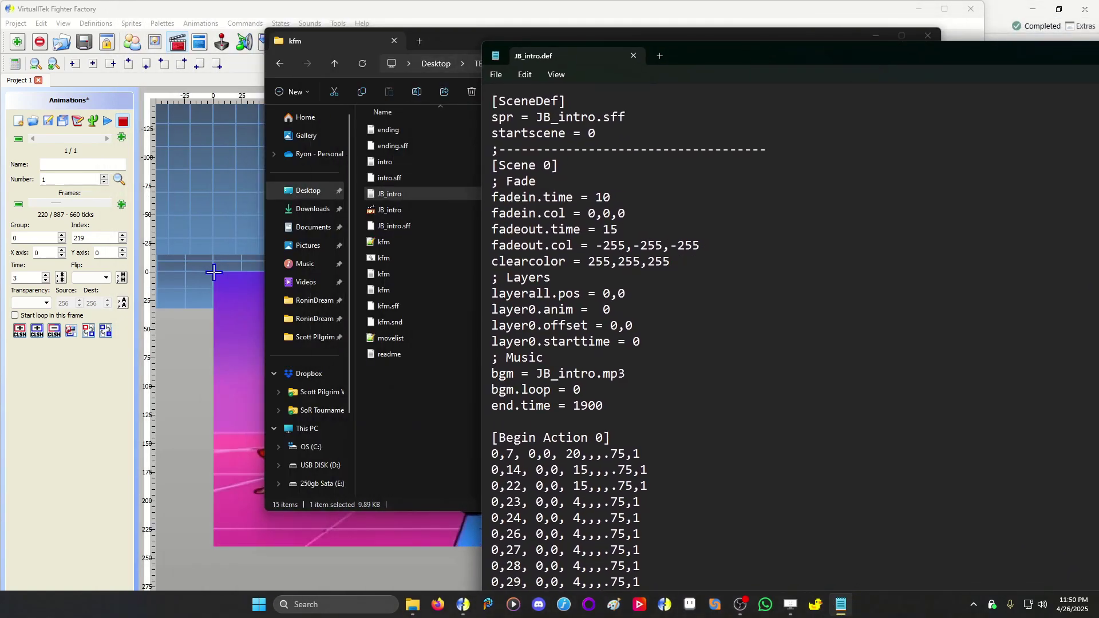
pyautogui.moveTo(454, 41); pyautogui.dragTo(239, 73)
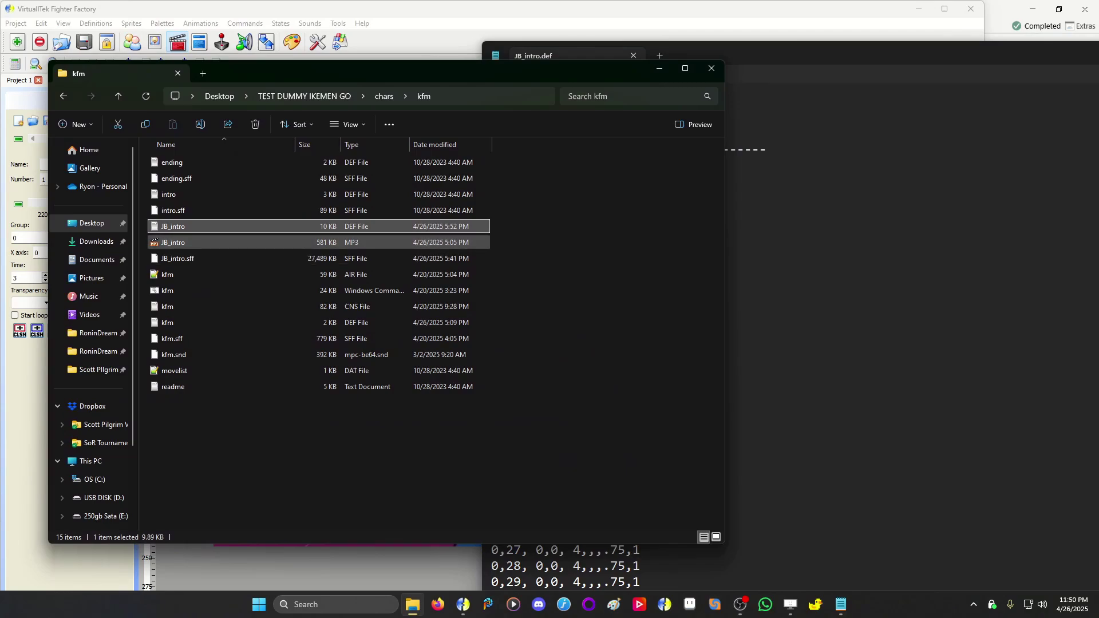
pyautogui.click(515, 279)
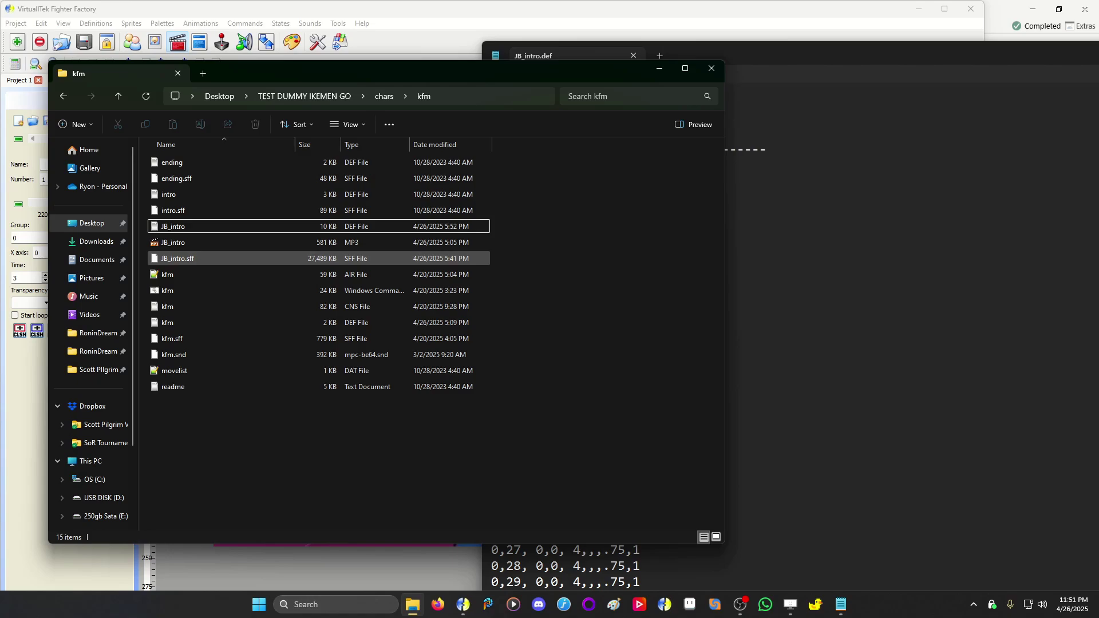
pyautogui.click(178, 259)
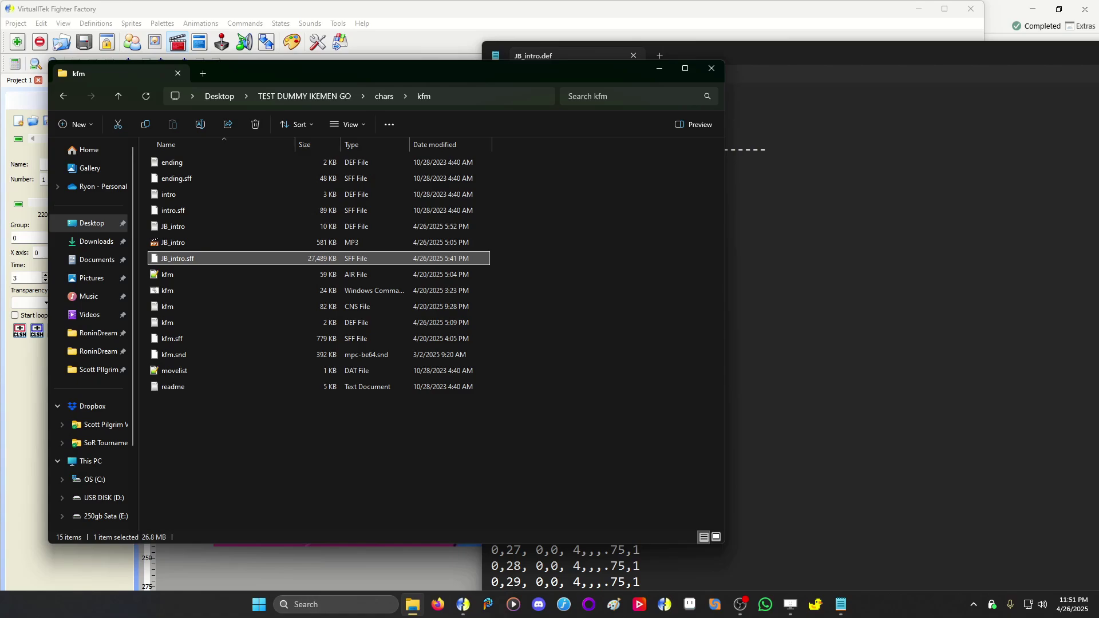
pyautogui.click(601, 269)
pyautogui.click(812, 261)
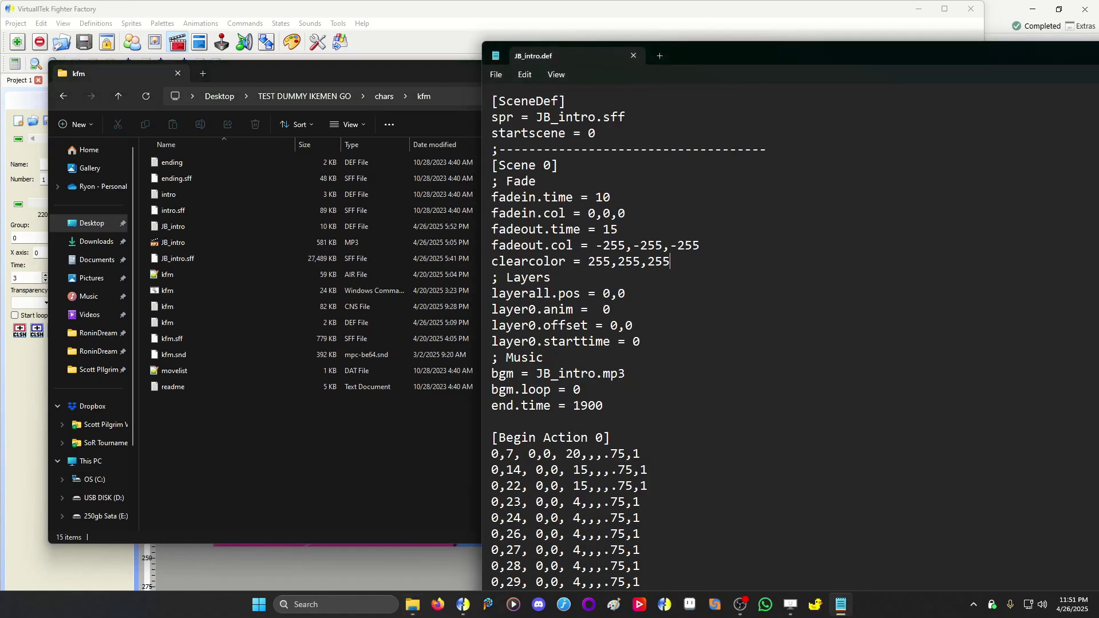
pyautogui.moveTo(691, 60); pyautogui.dragTo(665, 26)
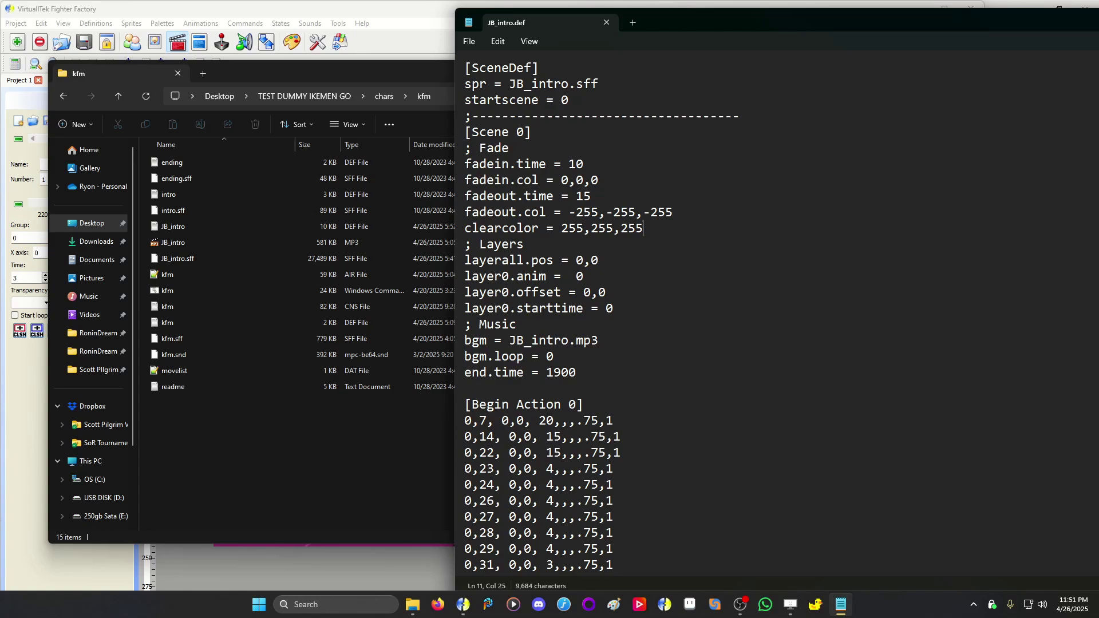
pyautogui.moveTo(599, 84); pyautogui.dragTo(464, 84)
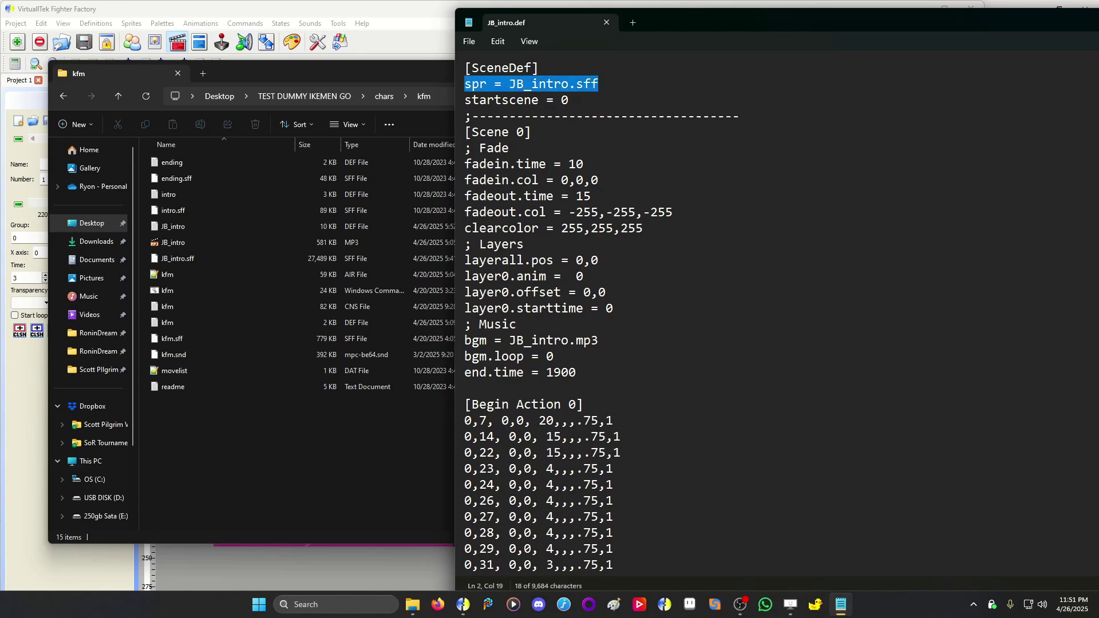
pyautogui.click(561, 100)
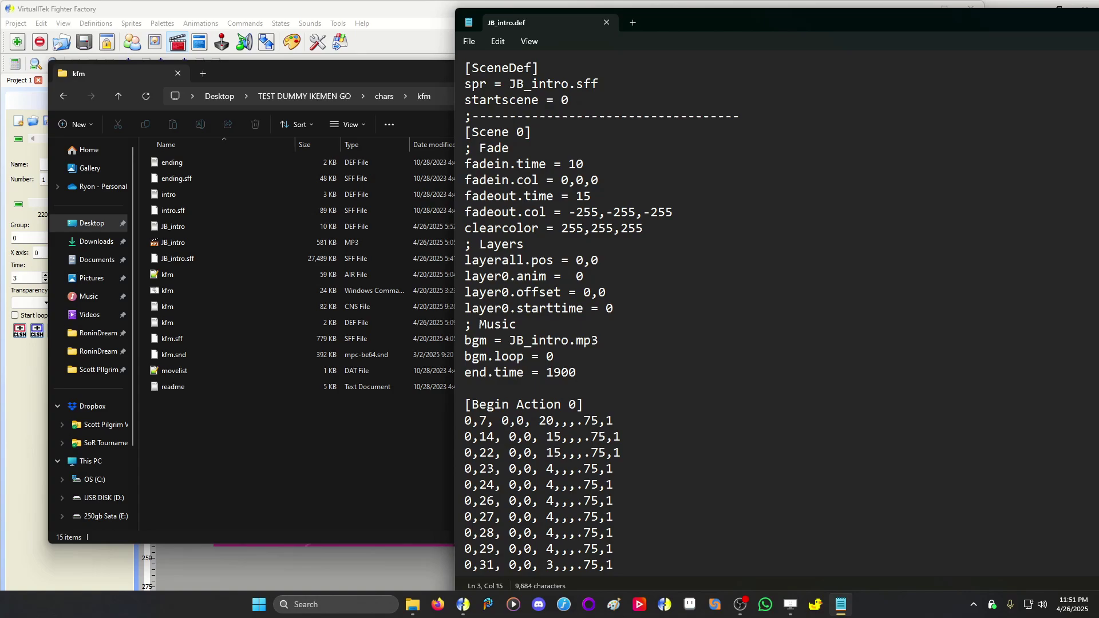
pyautogui.moveTo(644, 228); pyautogui.dragTo(465, 165)
pyautogui.moveTo(673, 213); pyautogui.dragTo(575, 213)
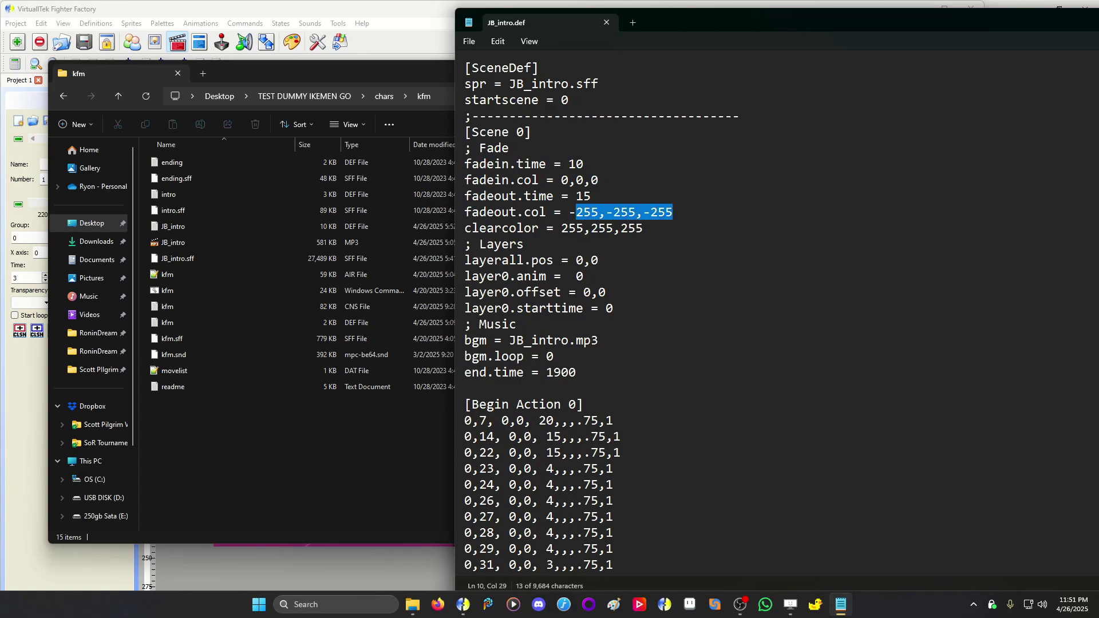
pyautogui.press('Up')
pyautogui.press('Up')
pyautogui.press('End')
pyautogui.hotkey('shift', 'Left')
pyautogui.hotkey('shift', 'Left')
pyautogui.hotkey('shift', 'Left')
pyautogui.hotkey('shift', 'Left')
pyautogui.hotkey('shift', 'Left')
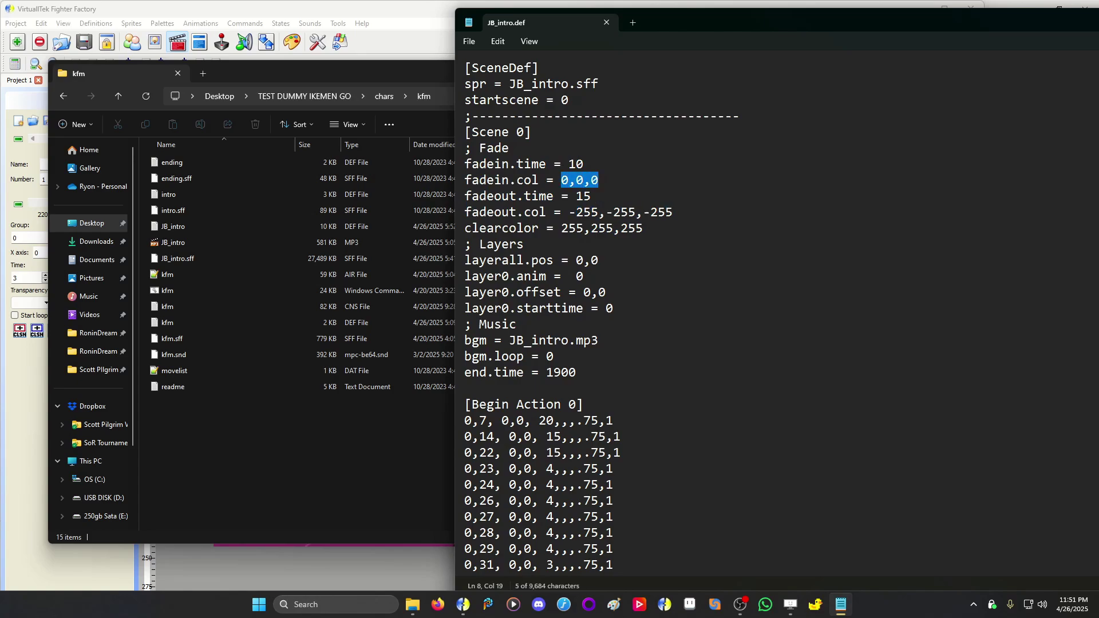
pyautogui.press('Down')
pyautogui.press('Down')
pyautogui.press('Down')
pyautogui.press('End')
pyautogui.hotkey('shift', 'Left')
pyautogui.hotkey('shift', 'Left')
pyautogui.hotkey('shift', 'Left')
pyautogui.hotkey('shift', 'Left')
pyautogui.hotkey('shift', 'Left')
pyautogui.hotkey('shift', 'Left')
pyautogui.hotkey('shift', 'Left')
pyautogui.hotkey('shift', 'Left')
pyautogui.hotkey('shift', 'Left')
pyautogui.hotkey('shift', 'Left')
pyautogui.hotkey('shift', 'Left')
pyautogui.hotkey('shift', 'Left')
pyautogui.hotkey('shift', 'Left')
pyautogui.hotkey('shift', 'Left')
pyautogui.hotkey('shift', 'Left')
pyautogui.hotkey('shift', 'Left')
pyautogui.hotkey('shift', 'Left')
pyautogui.hotkey('shift', 'Left')
pyautogui.hotkey('shift', 'Left')
pyautogui.hotkey('shift', 'Left')
pyautogui.press('End')
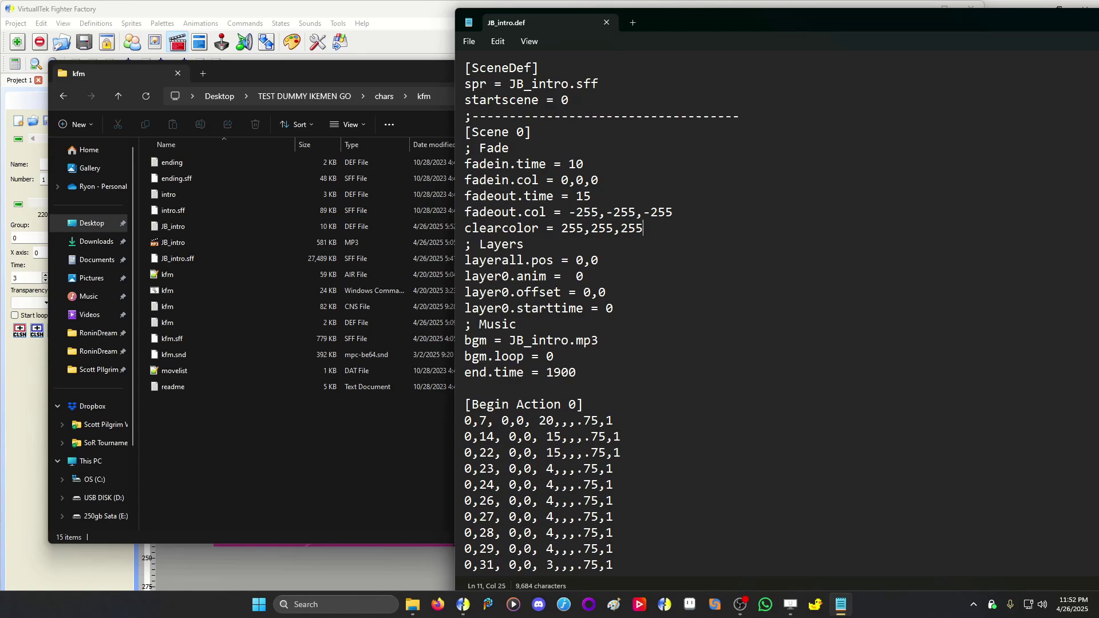
pyautogui.moveTo(613, 308); pyautogui.dragTo(465, 293)
pyautogui.click(584, 277)
pyautogui.moveTo(598, 261); pyautogui.dragTo(465, 261)
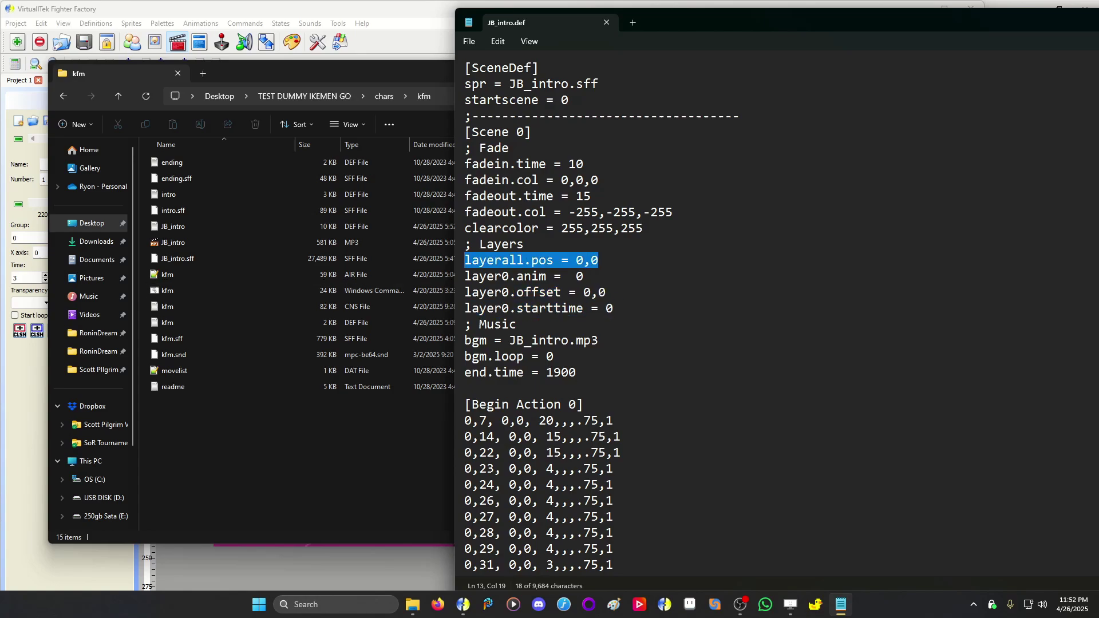
pyautogui.click(553, 277)
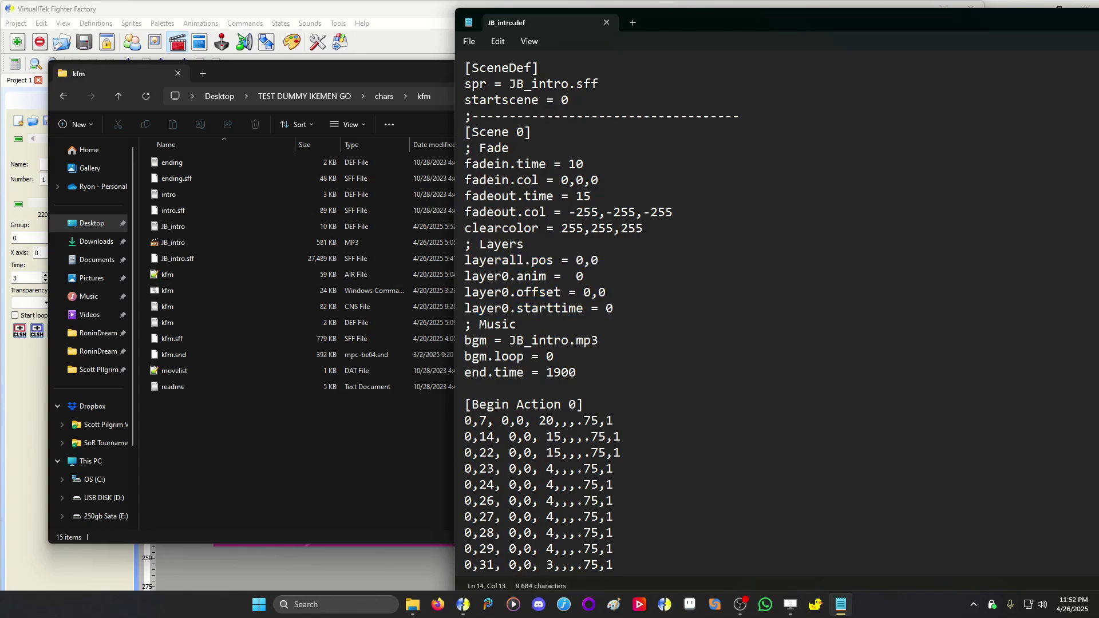
pyautogui.doubleClick(579, 276)
pyautogui.moveTo(584, 404); pyautogui.dragTo(553, 405)
pyautogui.moveTo(607, 292); pyautogui.dragTo(583, 292)
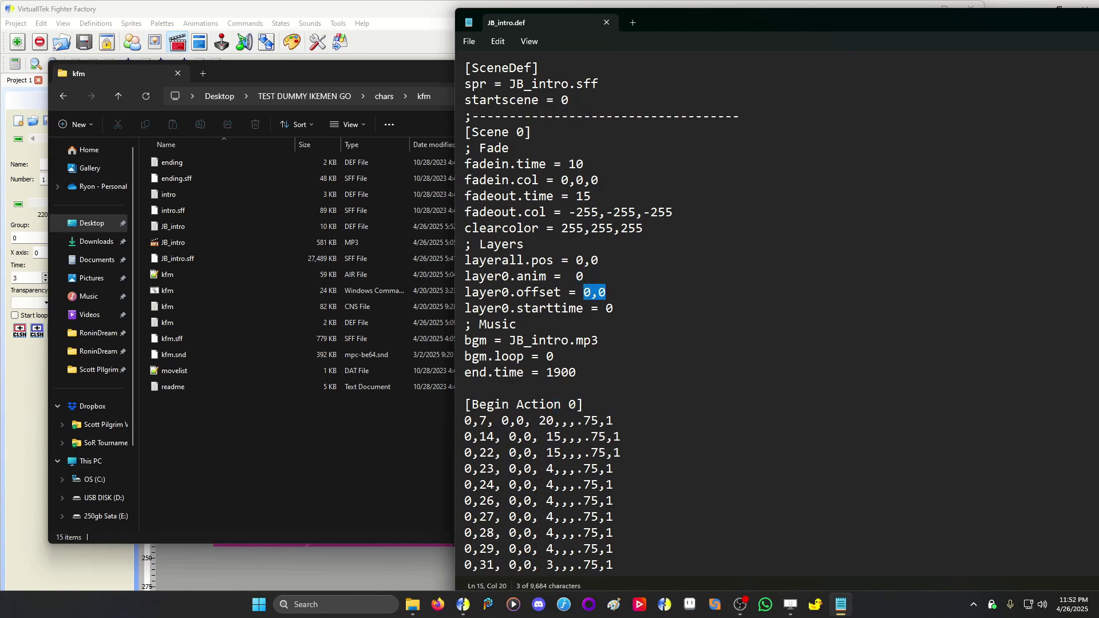
pyautogui.press('Down')
pyautogui.hotkey('shift', 'End')
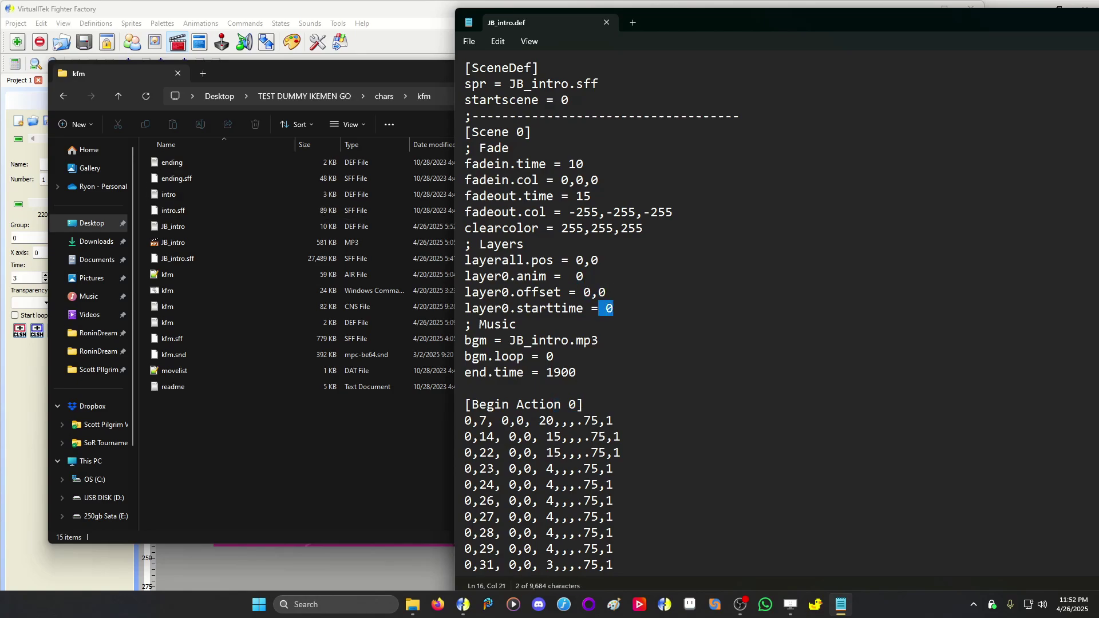
pyautogui.press('Down')
pyautogui.press('Down')
pyautogui.hotkey('shift', 'Left')
pyautogui.hotkey('shift', 'Left')
pyautogui.hotkey('shift', 'Left')
pyautogui.hotkey('shift', 'Left')
pyautogui.hotkey('shift', 'Left')
pyautogui.hotkey('shift', 'Left')
pyautogui.hotkey('shift', 'Left')
pyautogui.hotkey('shift', 'Left')
pyautogui.hotkey('shift', 'Left')
pyautogui.hotkey('shift', 'Left')
pyautogui.hotkey('shift', 'Left')
pyautogui.hotkey('shift', 'Left')
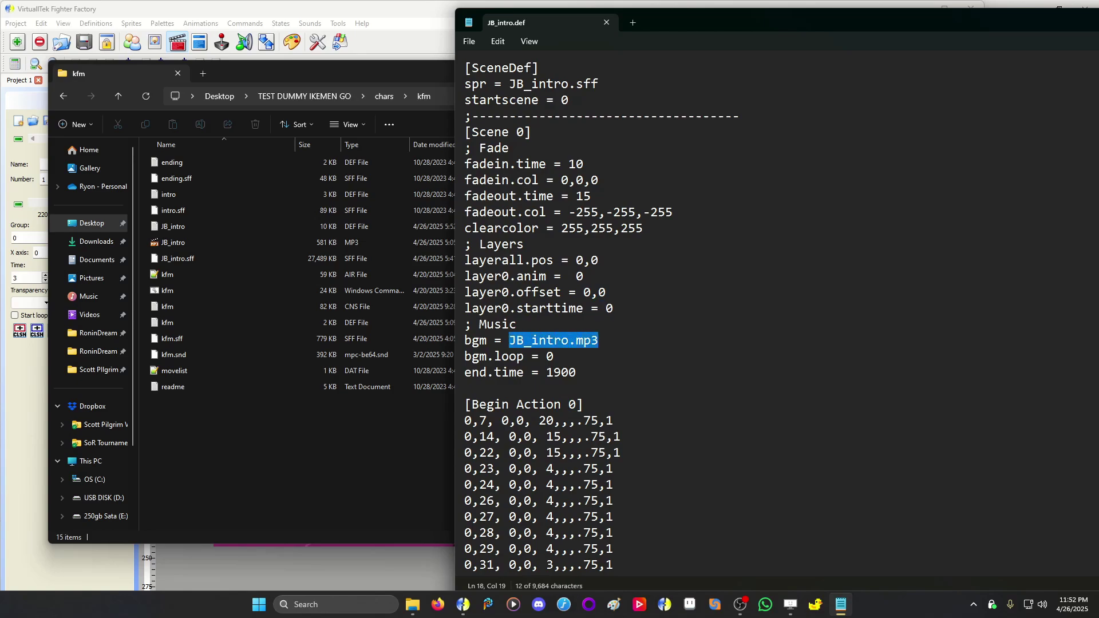
pyautogui.press('Down')
pyautogui.hotkey('shift', 'Left')
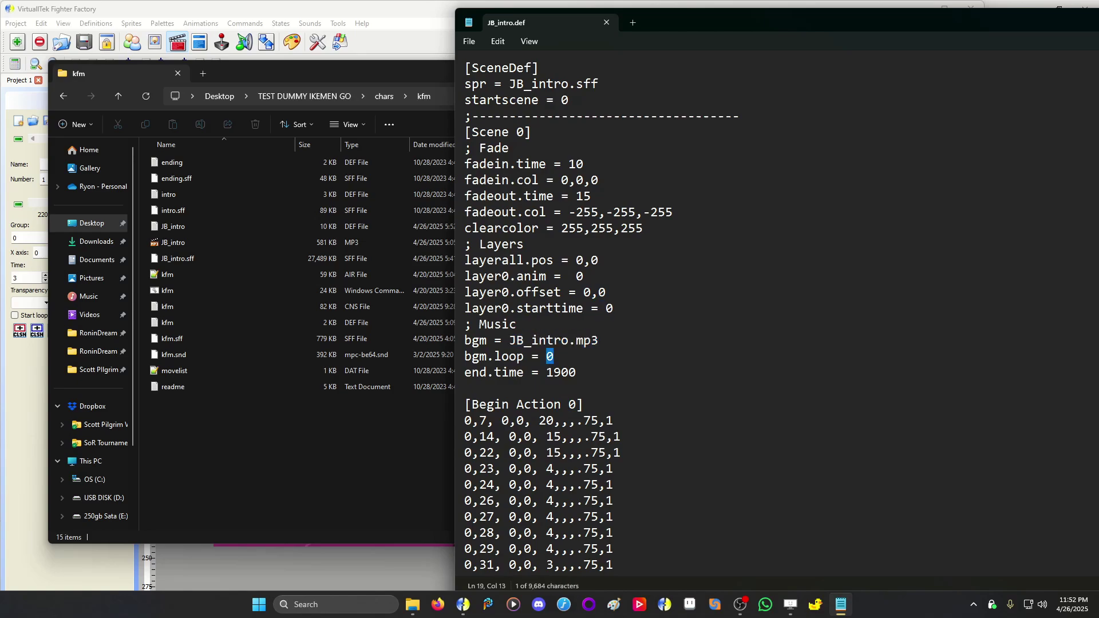
pyautogui.press('Down')
pyautogui.hotkey('shift', 'End')
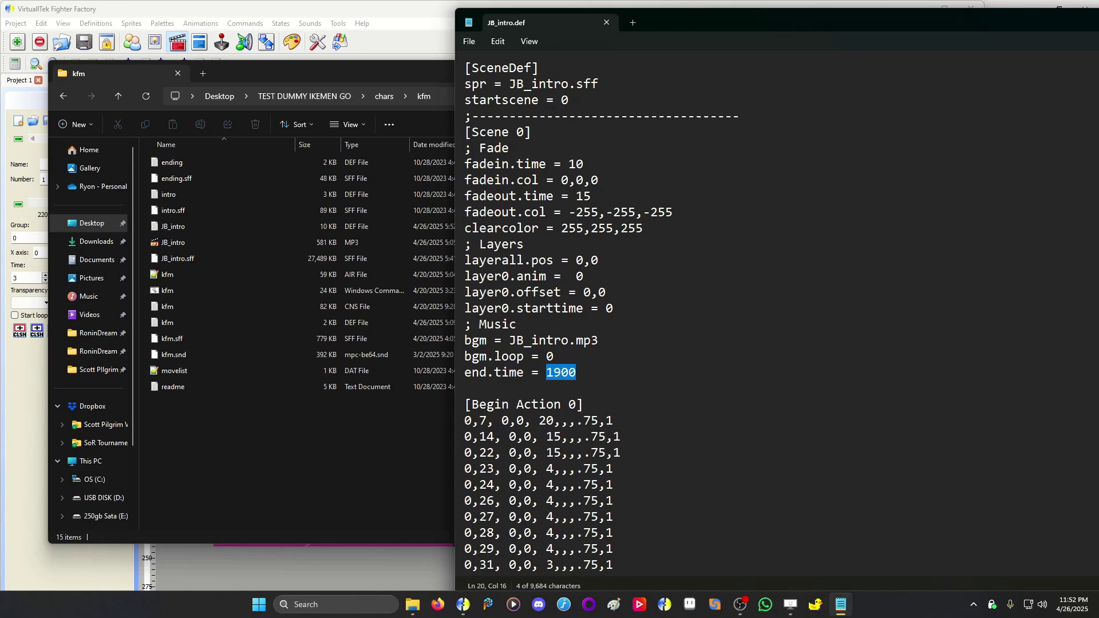
pyautogui.hotkey('alt', 'Tab')
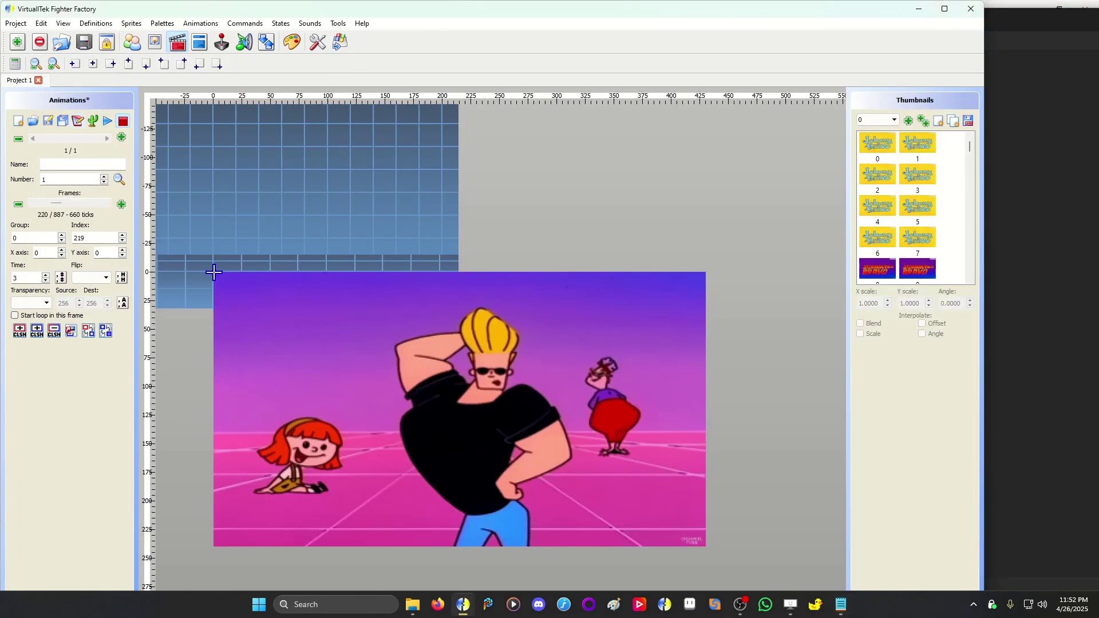
pyautogui.hotkey('ctrl', 't')
pyautogui.press('Escape')
pyautogui.moveTo(56, 203); pyautogui.dragTo(99, 203)
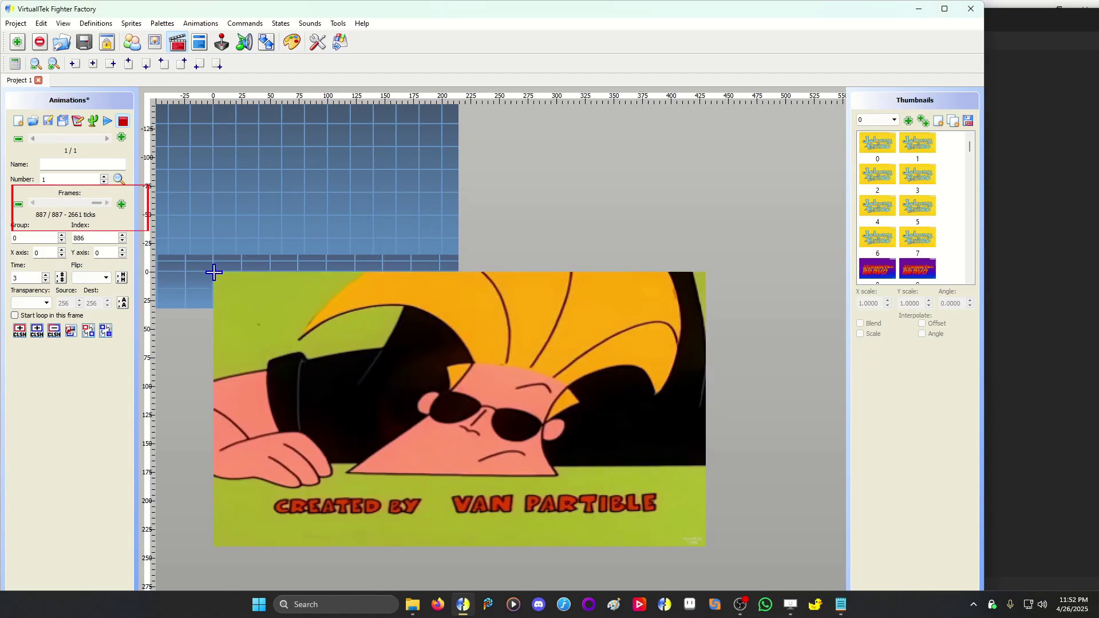
# Step: Scroll down through JB_intro.def's [Begin Action 0] frame lines
pyautogui.click(840, 604)
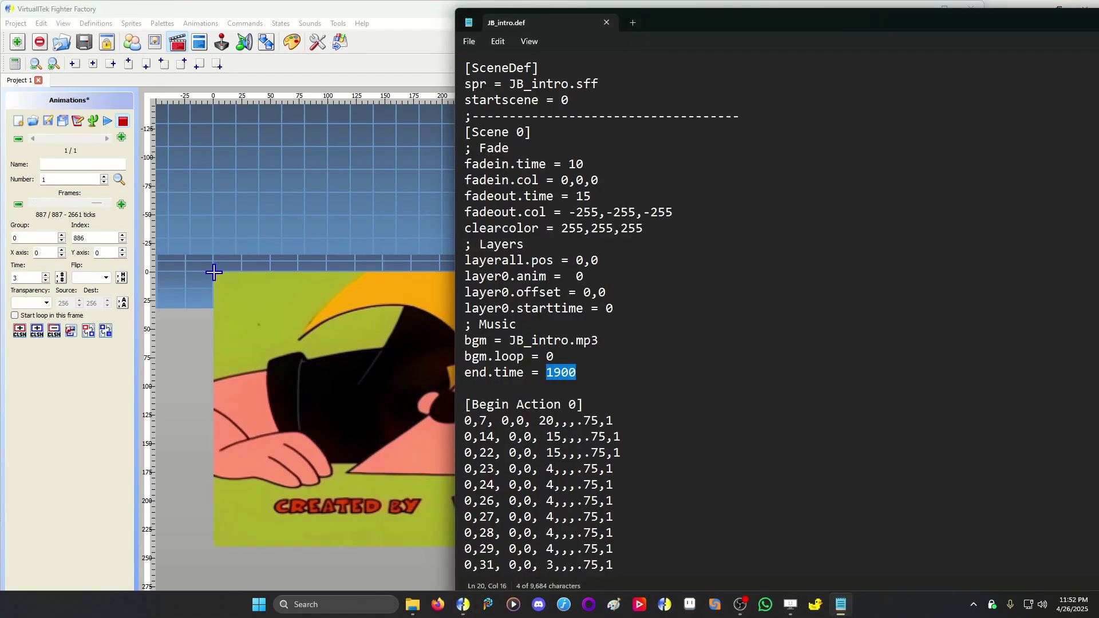
pyautogui.scroll(-4, 777, 321)
pyautogui.click(687, 233)
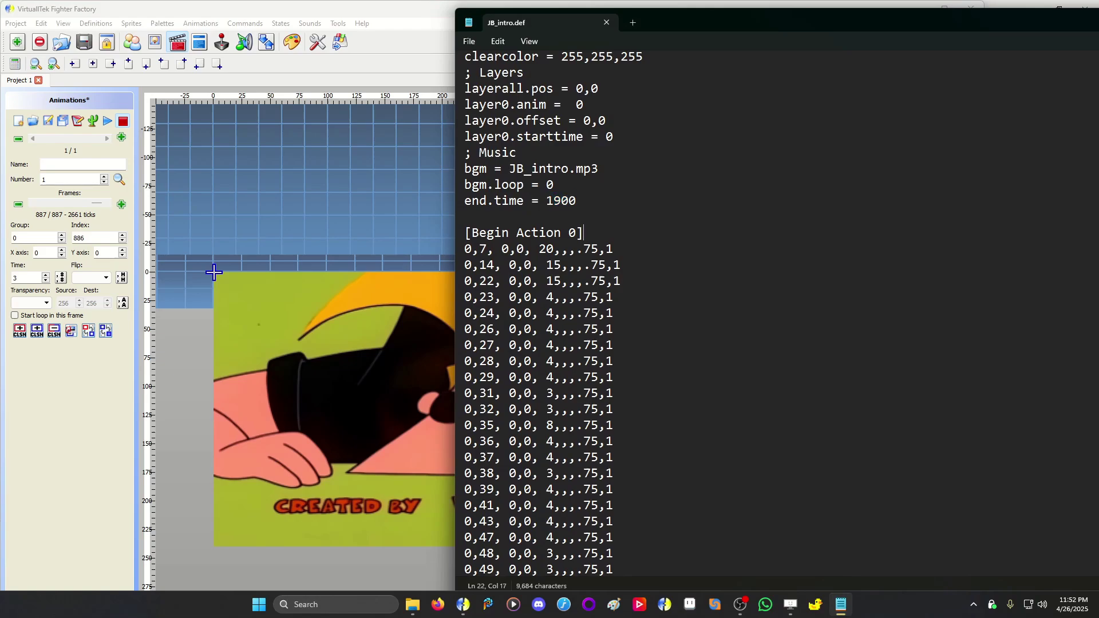
pyautogui.scroll(-14, 687, 240)
pyautogui.scroll(-20, 572, 315)
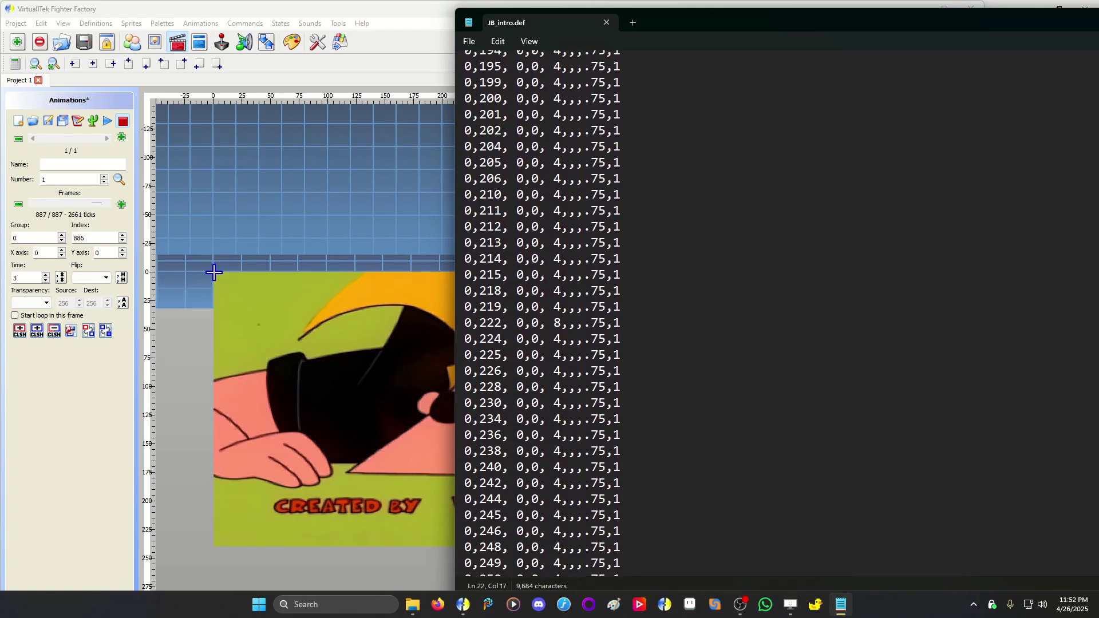
pyautogui.scroll(-20, 572, 314)
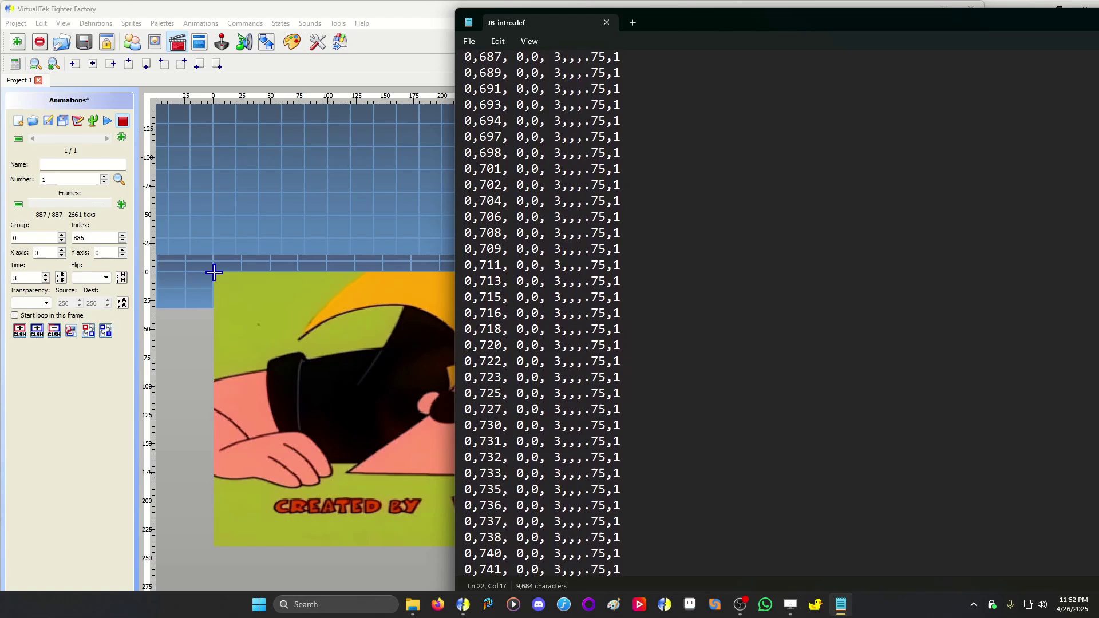
pyautogui.moveTo(702, 13); pyautogui.dragTo(542, 20)
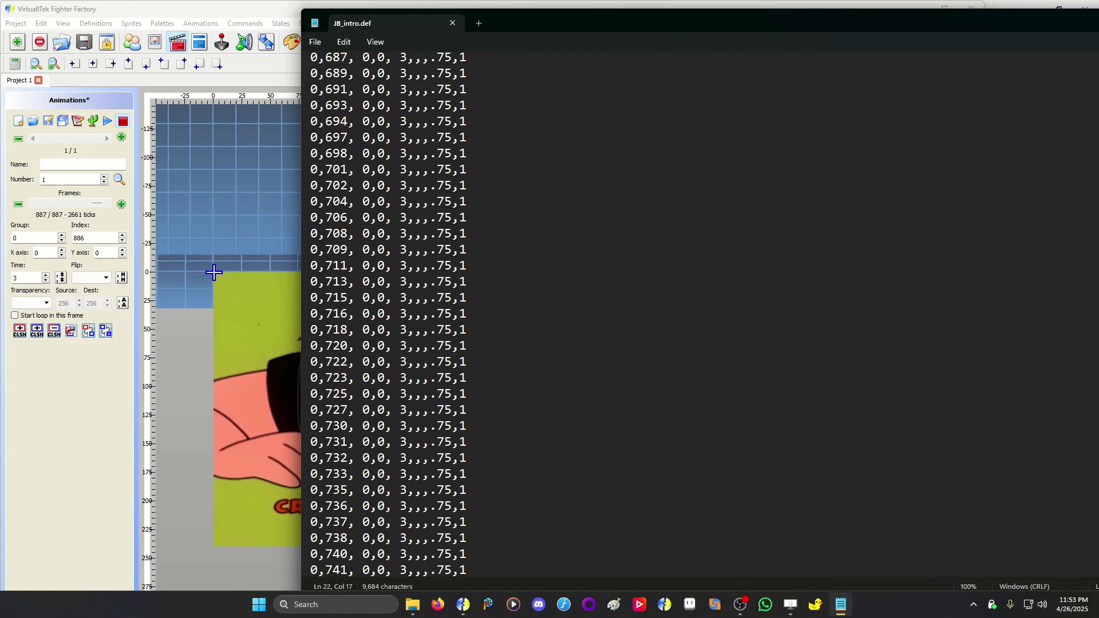
# Step: Inspect the .75 scale values on frame rows 0,711 and 0,806
pyautogui.moveTo(429, 265); pyautogui.dragTo(452, 265)
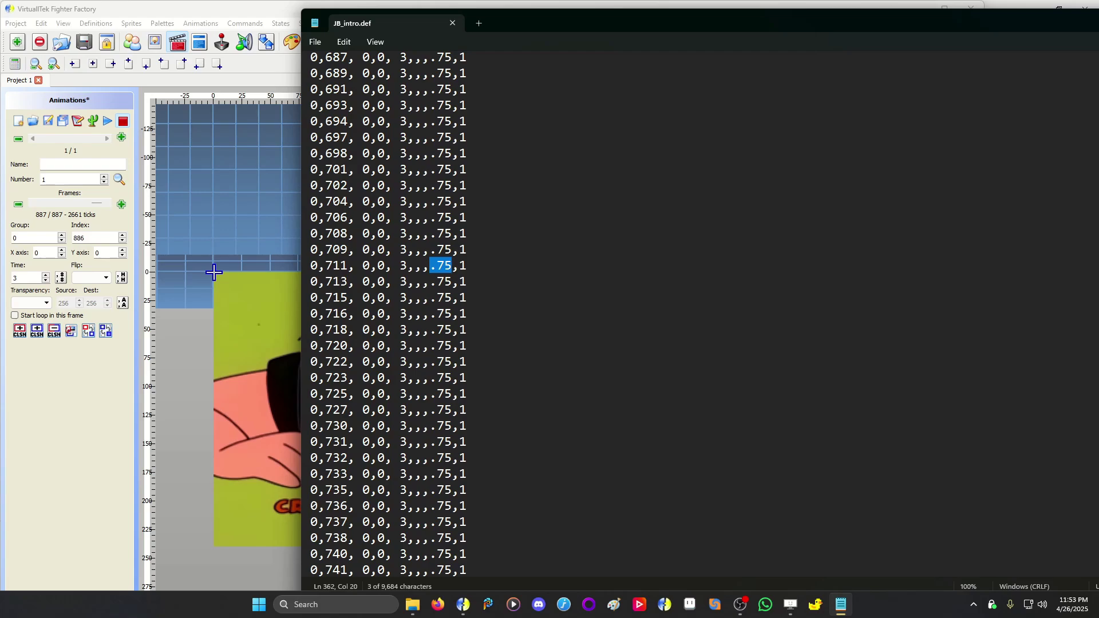
pyautogui.scroll(-20, 451, 266)
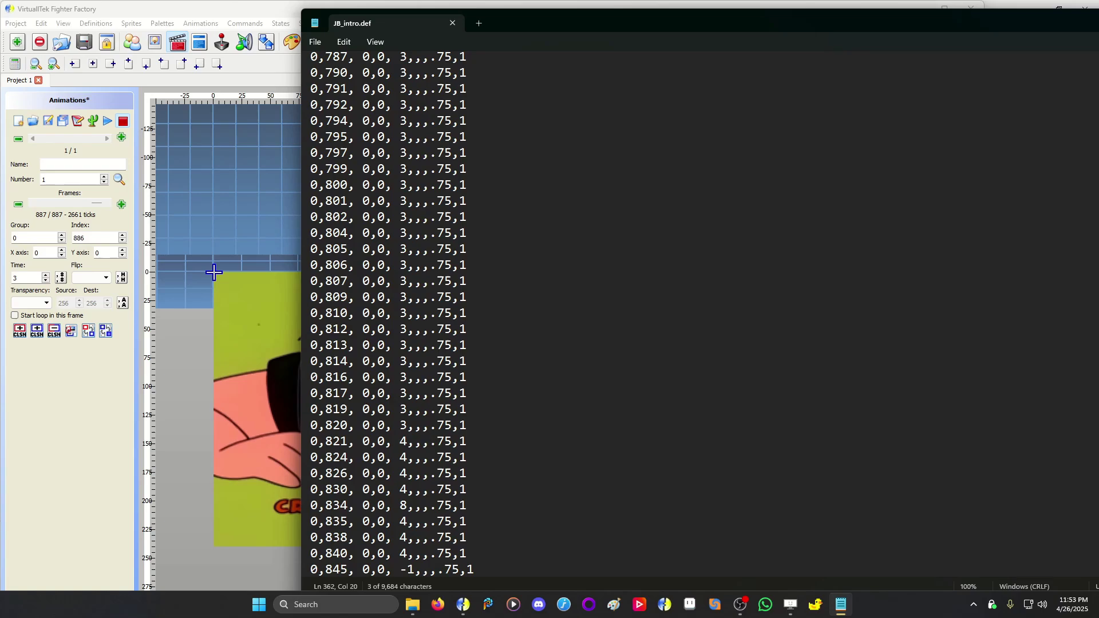
pyautogui.doubleClick(445, 265)
pyautogui.press('End')
pyautogui.scroll(20, 452, 266)
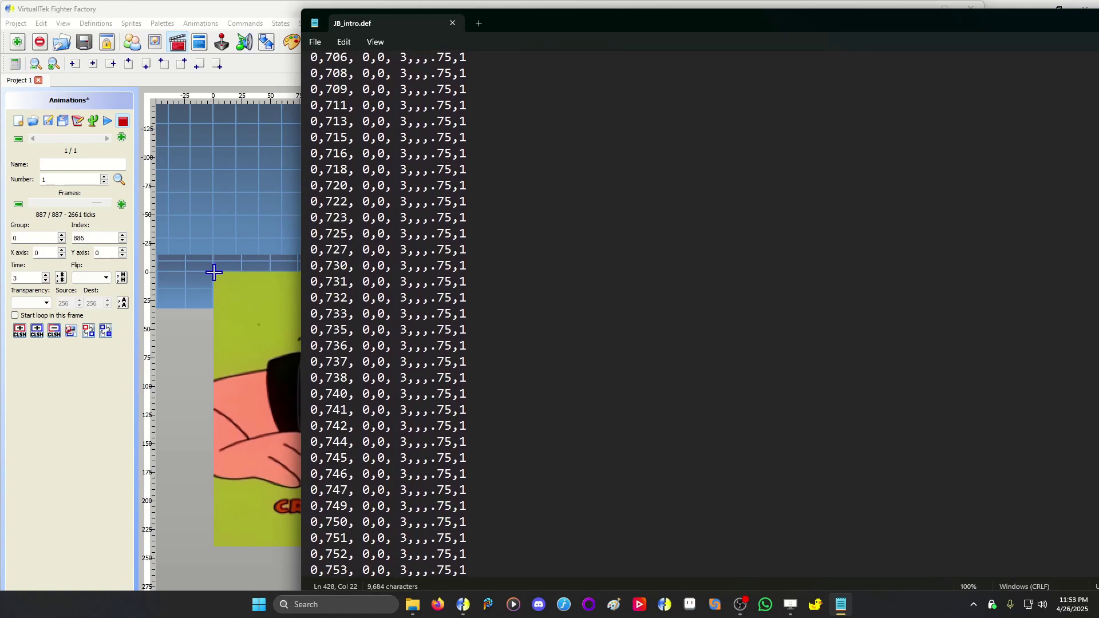
pyautogui.moveTo(646, 23); pyautogui.dragTo(428, 33)
# Step: Close JB_intro.def, open kfm.def and highlight JB_intro in its intro.storyboard line
pyautogui.click(939, 26)
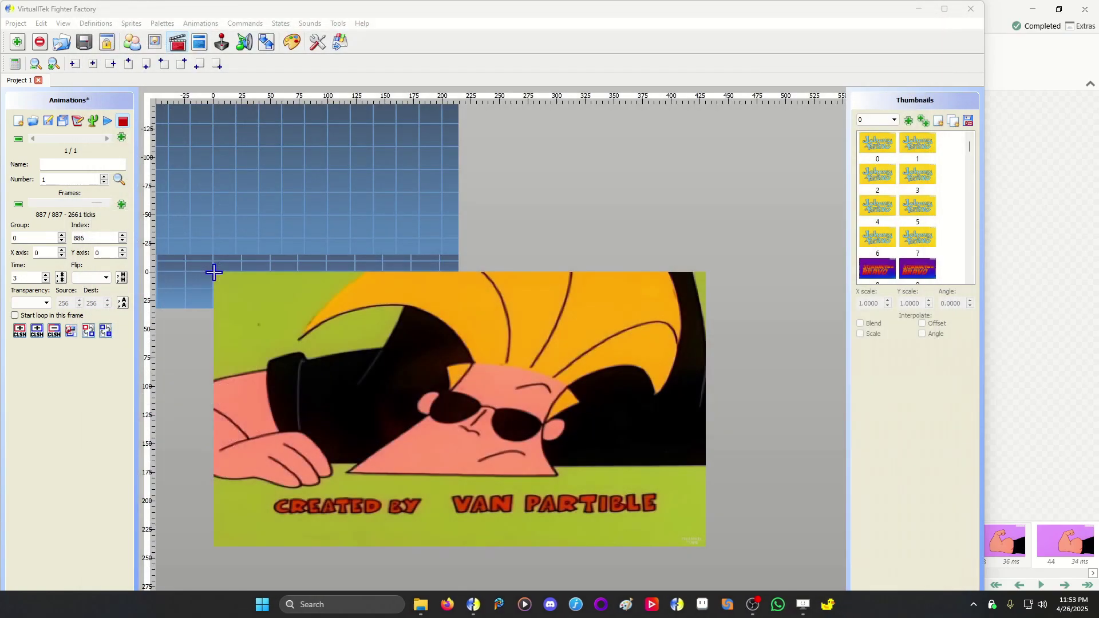
pyautogui.click(425, 604)
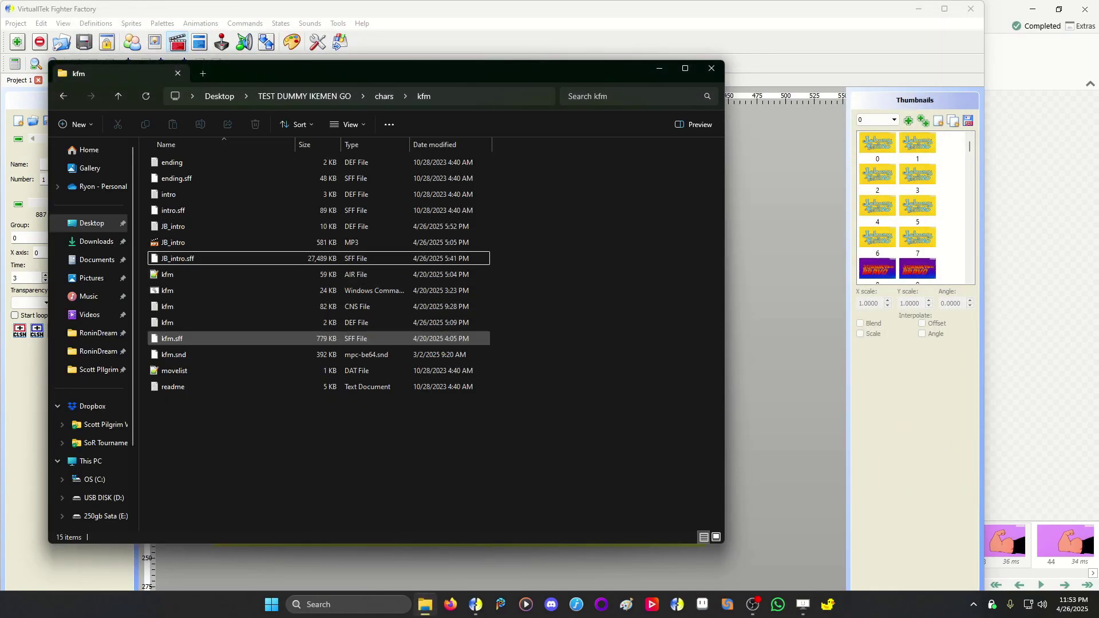
pyautogui.doubleClick(171, 322)
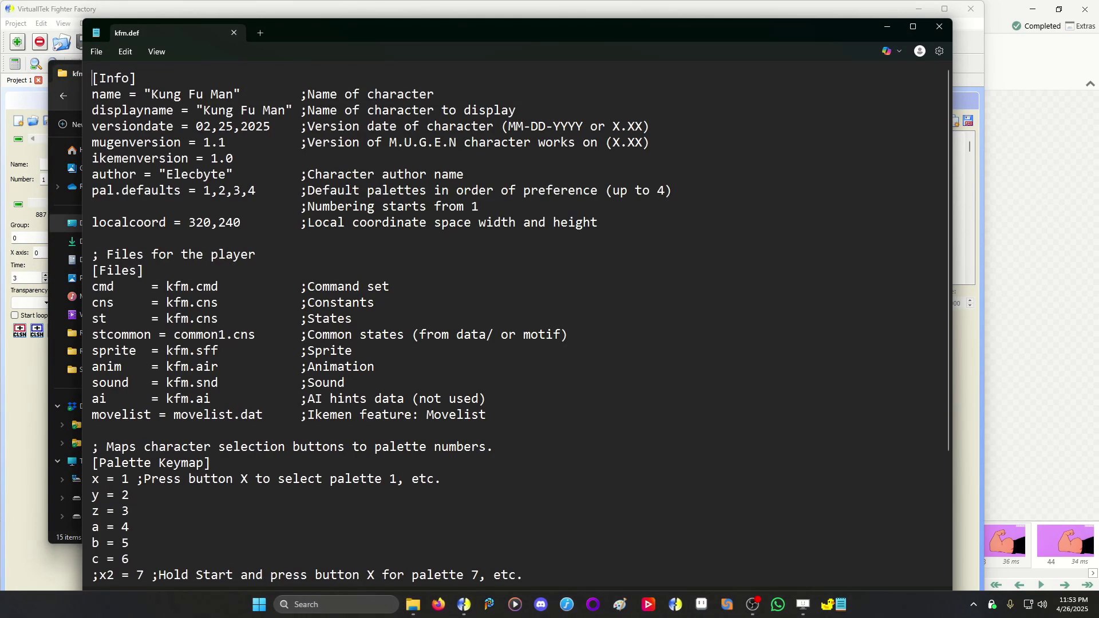
pyautogui.scroll(-2, 515, 320)
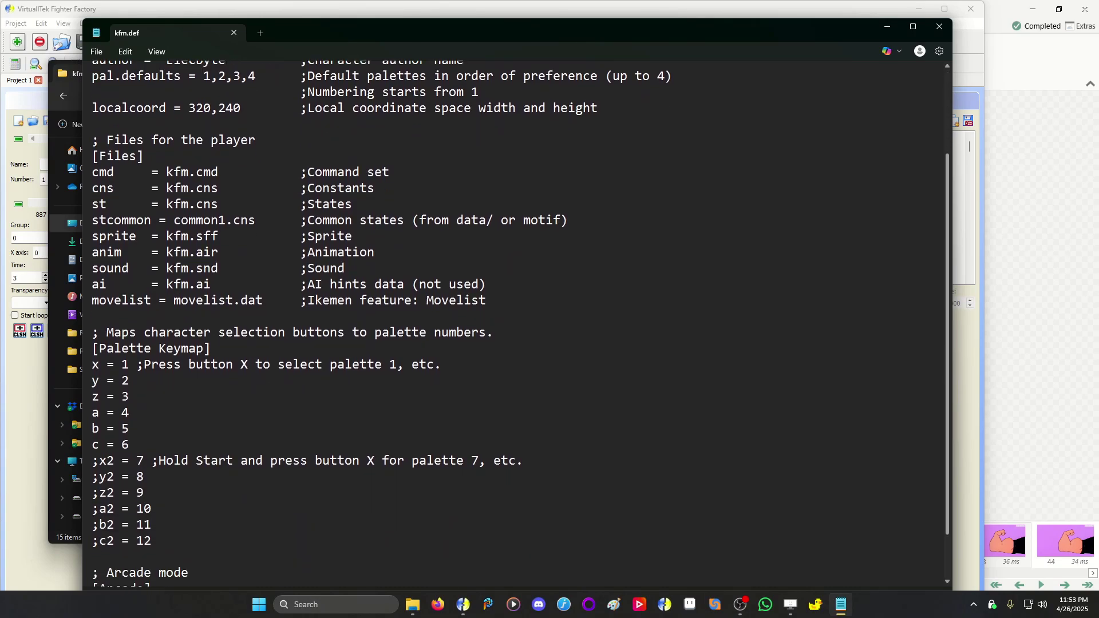
pyautogui.scroll(-1, 515, 320)
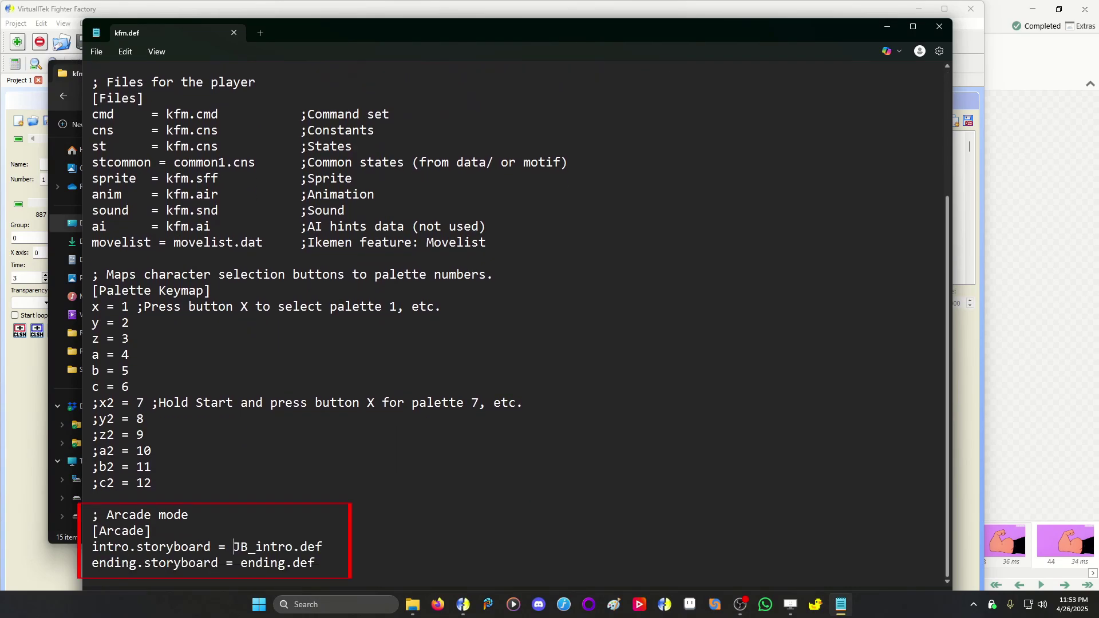
pyautogui.moveTo(233, 547); pyautogui.dragTo(293, 547)
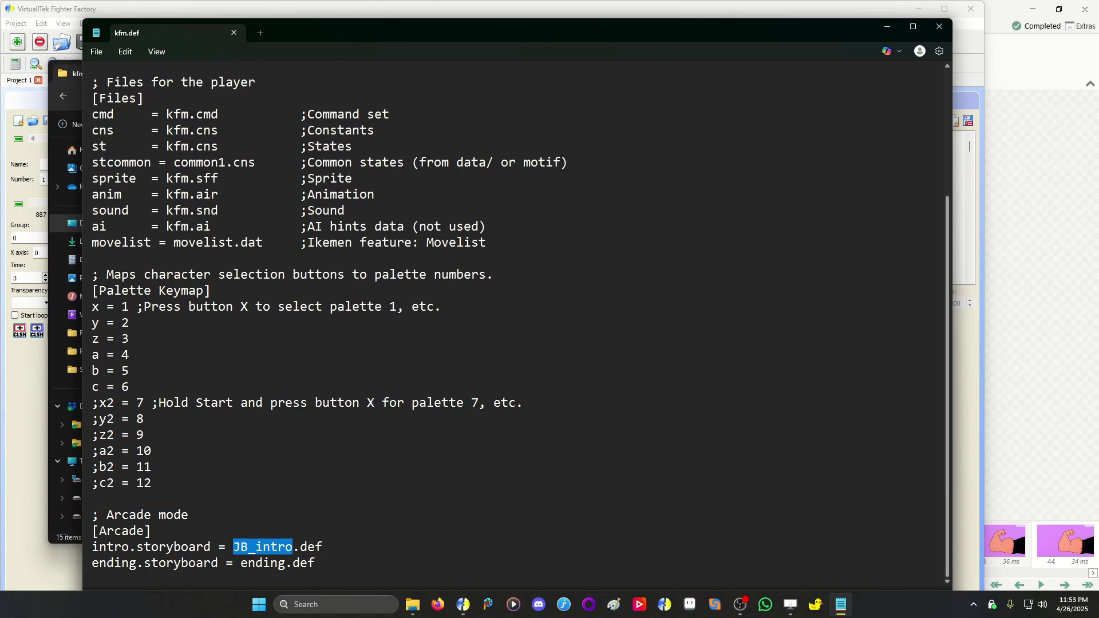
# Step: Close kfm.def and go back to the TEST DUMMY IKEMEN GO folder
pyautogui.click(939, 27)
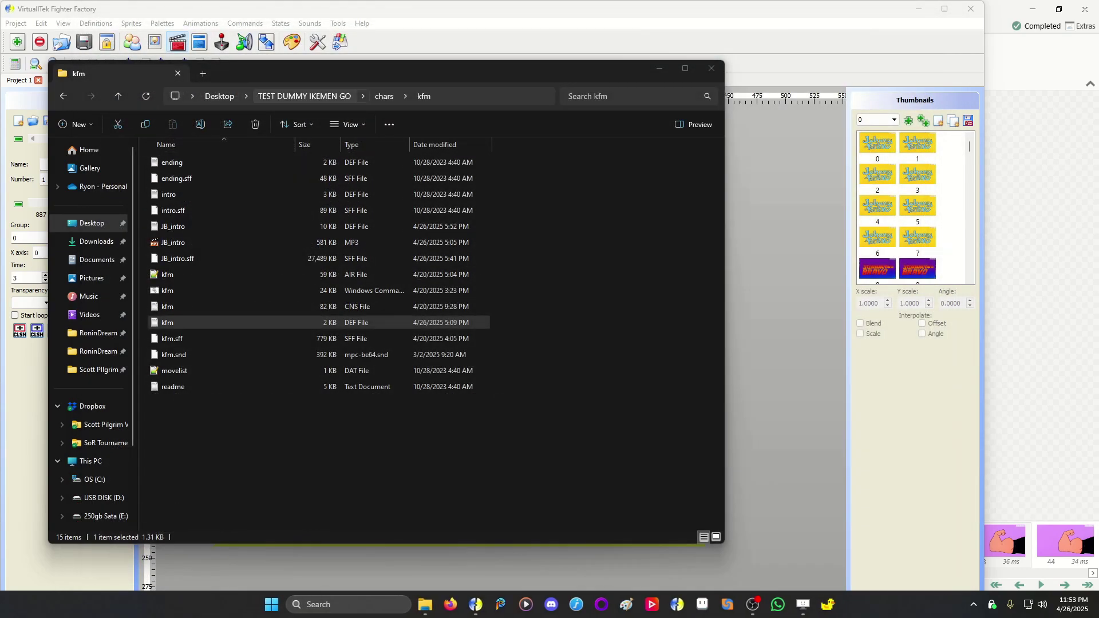
pyautogui.click(303, 96)
pyautogui.click(378, 355)
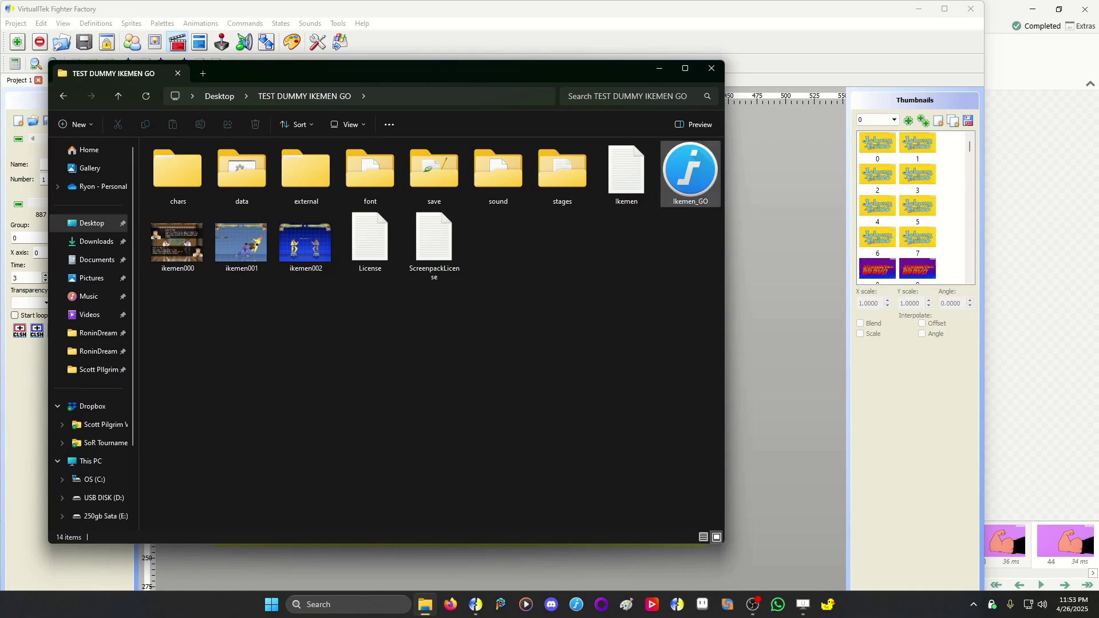
# Step: Launch Ikemen_GO, skip the intro, enter Arcade mode and pick Kung Fu Man
pyautogui.doubleClick(690, 171)
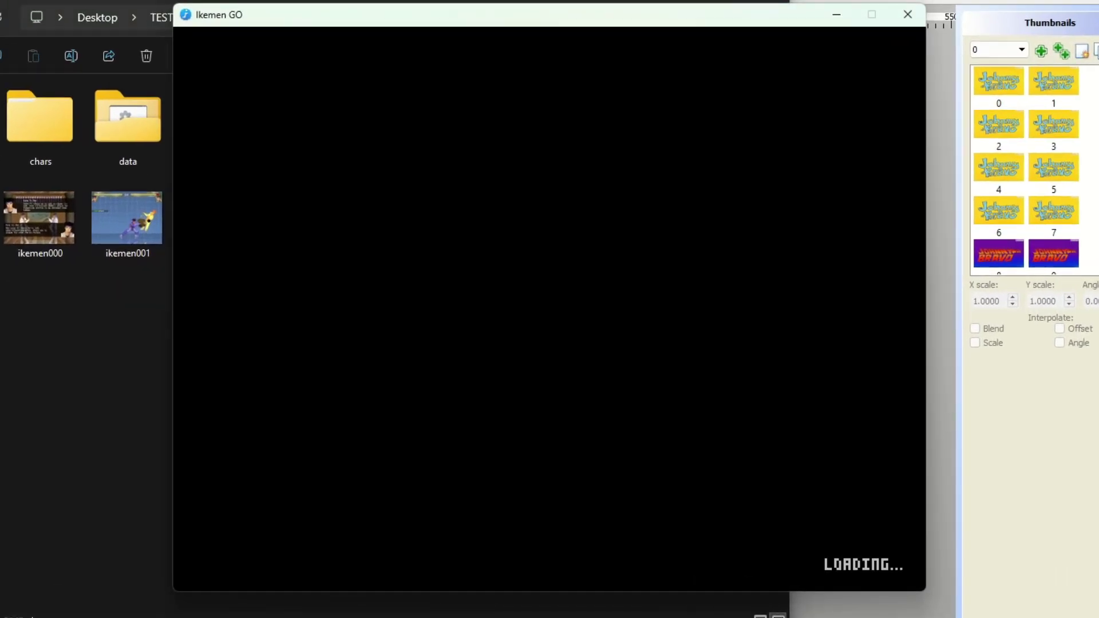
pyautogui.press('Return')
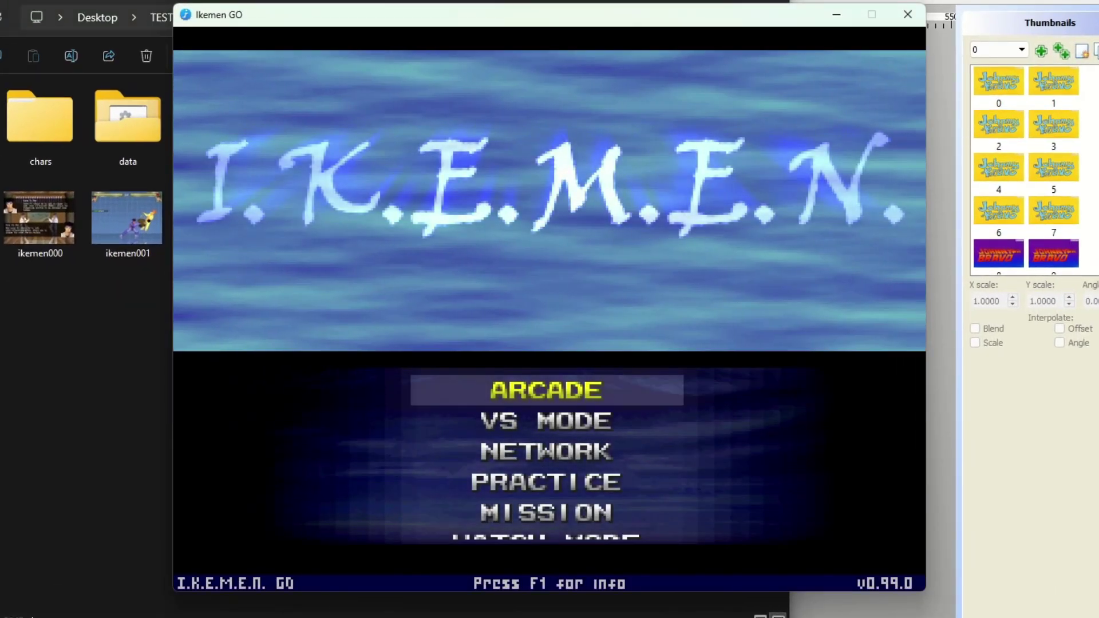
pyautogui.press('Return')
pyautogui.press('Return')
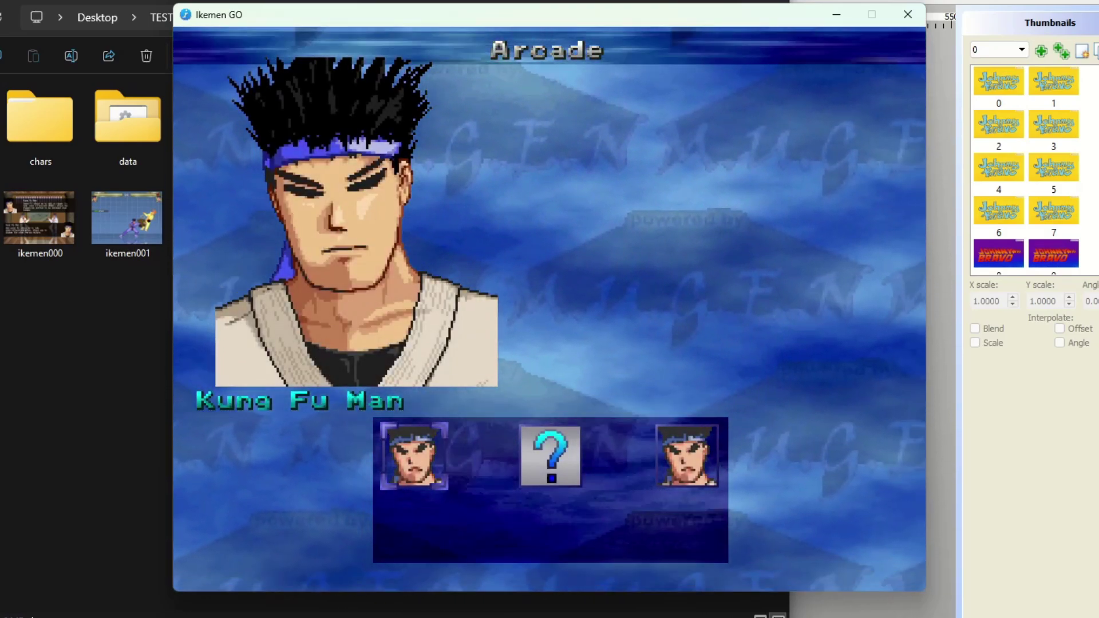
pyautogui.press('Return')
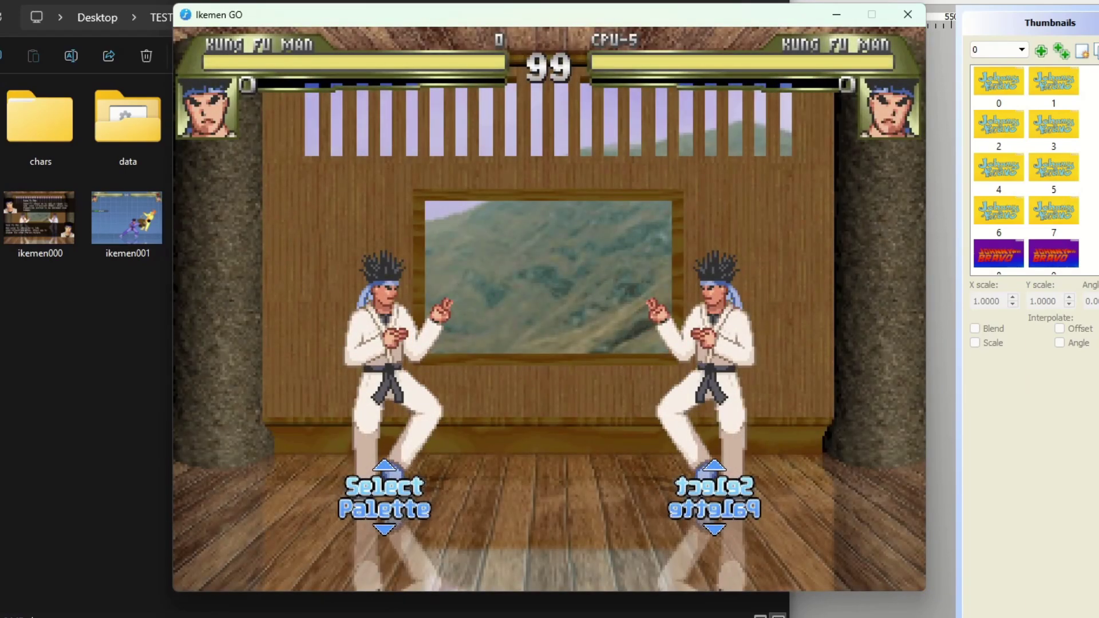
# Step: Choose Kung Fu Man's yellow palette and start the round
pyautogui.press('Down')
pyautogui.press('Down')
pyautogui.press('Up')
pyautogui.press('Return')
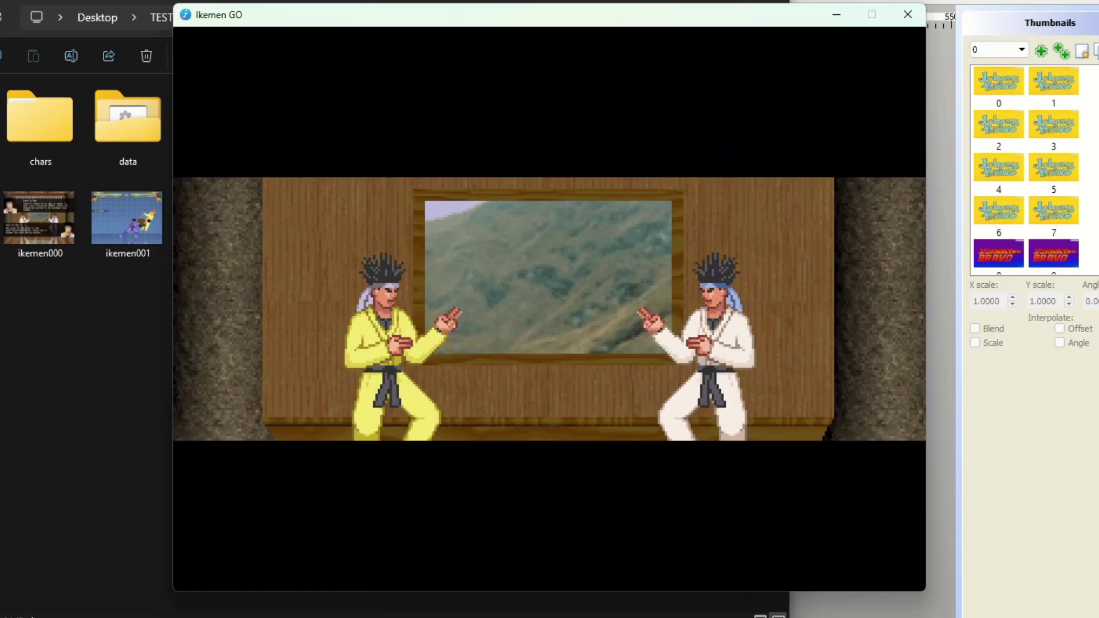
pyautogui.press('Left')
pyautogui.press('Up')
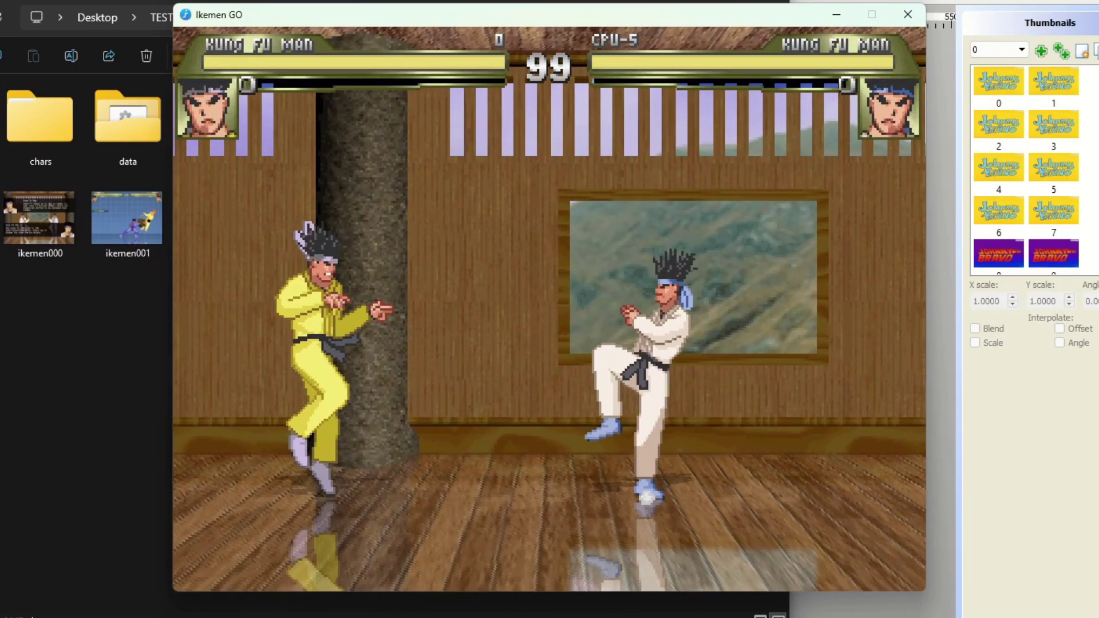
# Step: Pause the fight and exit it
pyautogui.press('Escape')
pyautogui.press('Up')
pyautogui.press('Return')
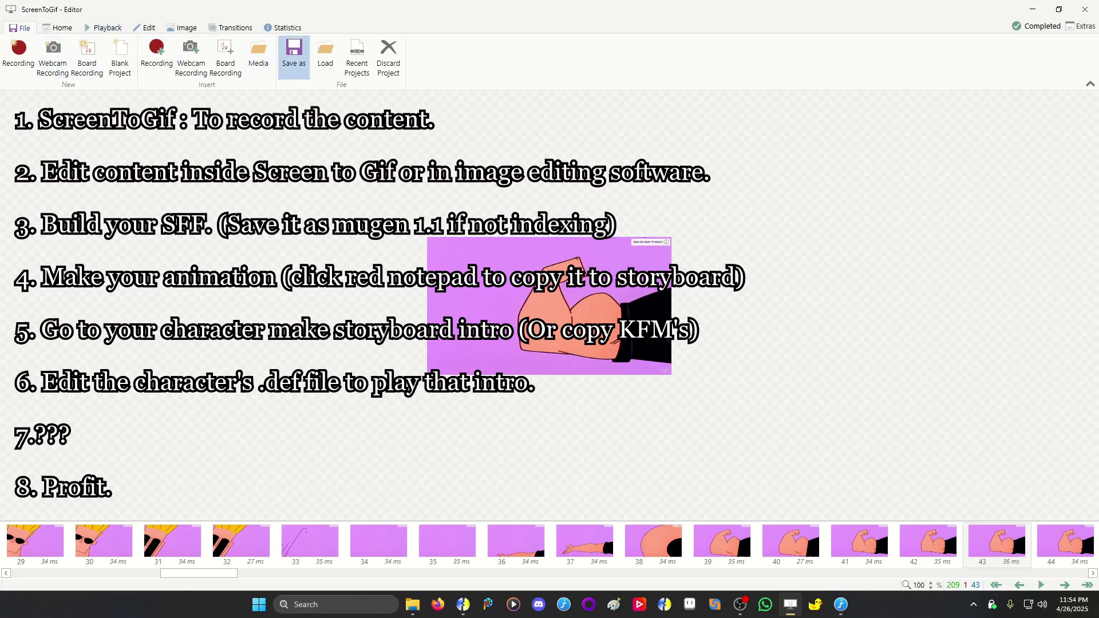
pyautogui.click(294, 55)
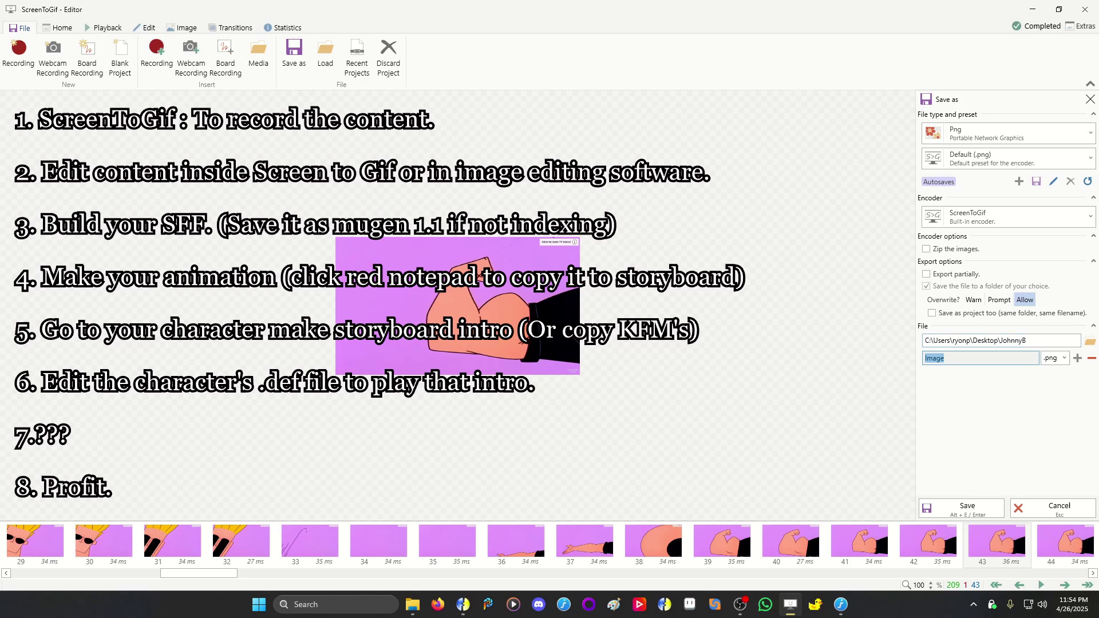
pyautogui.click(1052, 508)
pyautogui.click(463, 604)
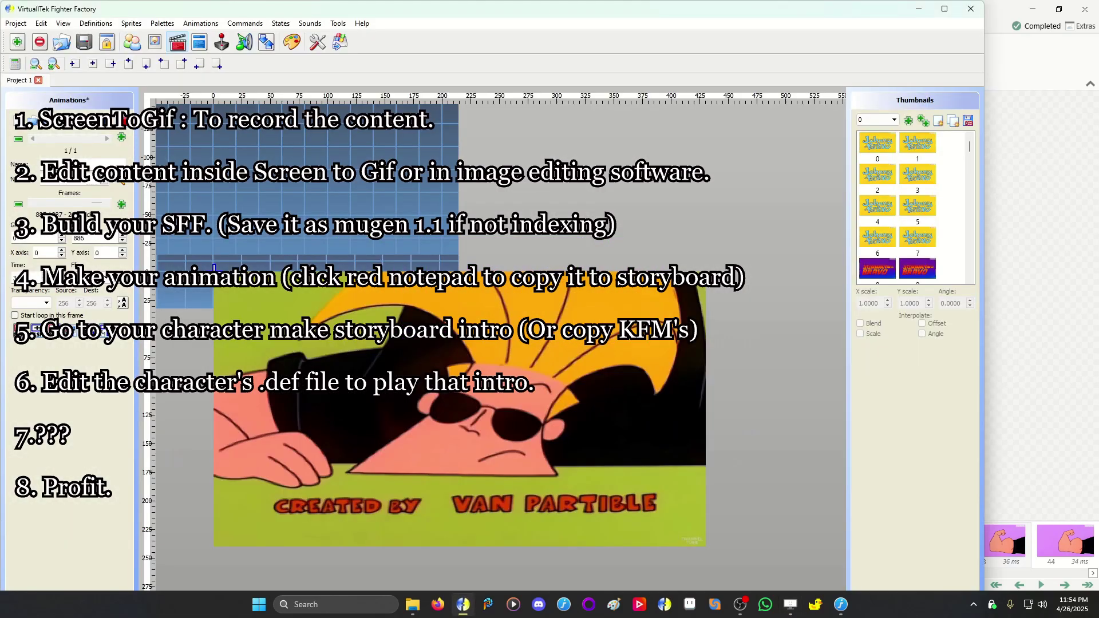
pyautogui.click(154, 42)
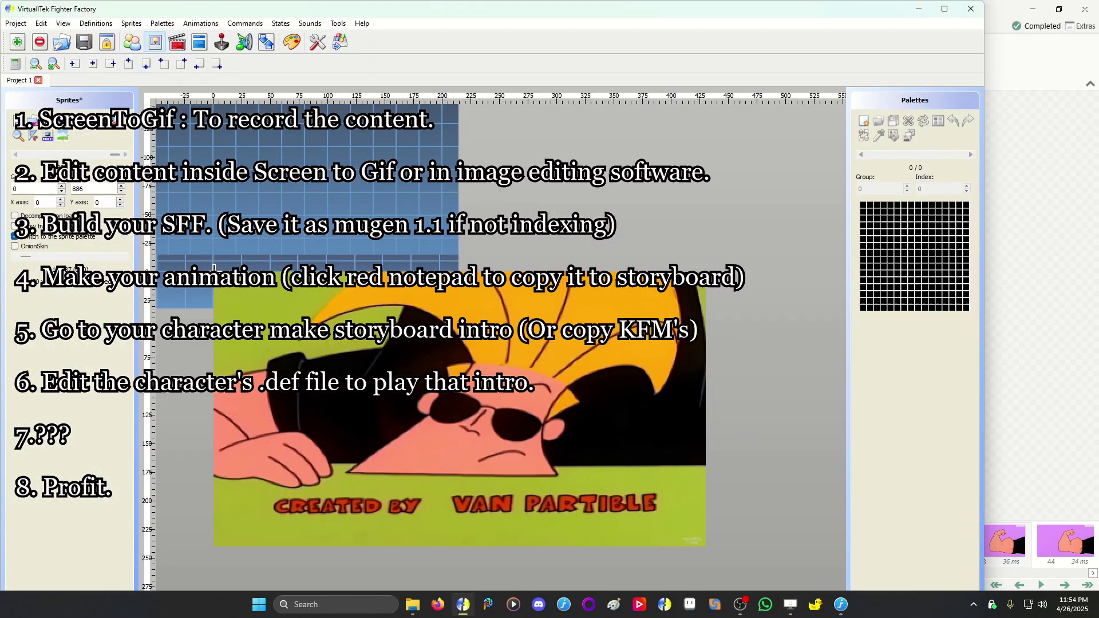
pyautogui.moveTo(115, 154)
pyautogui.mouseDown()
pyautogui.moveTo(52, 154)
pyautogui.moveTo(102, 155)
pyautogui.mouseUp()
pyautogui.press('F5')
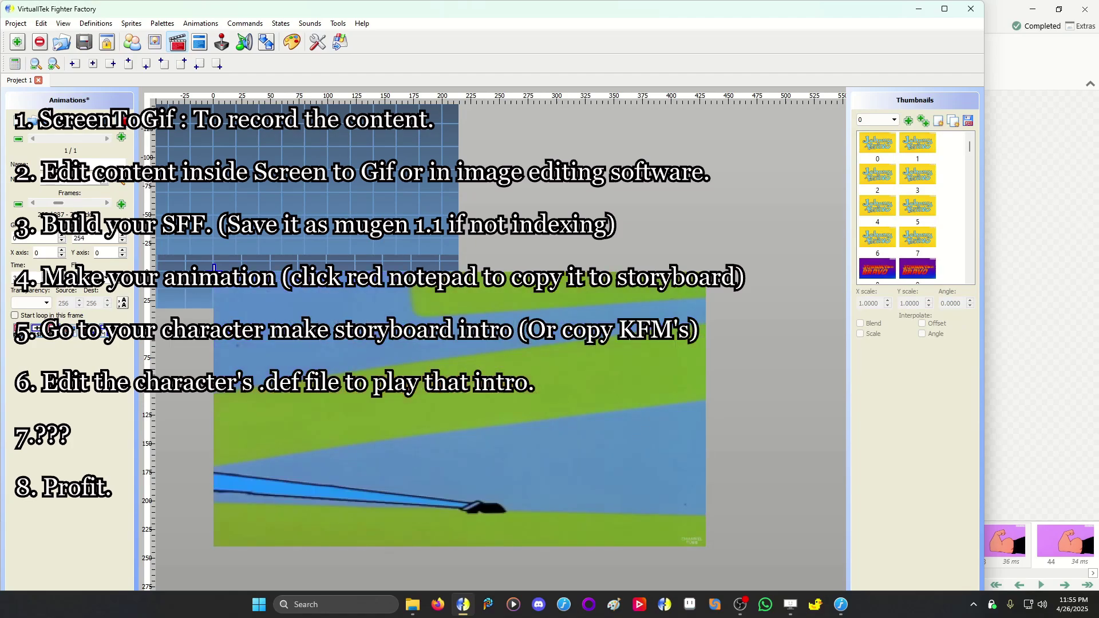
pyautogui.click(412, 604)
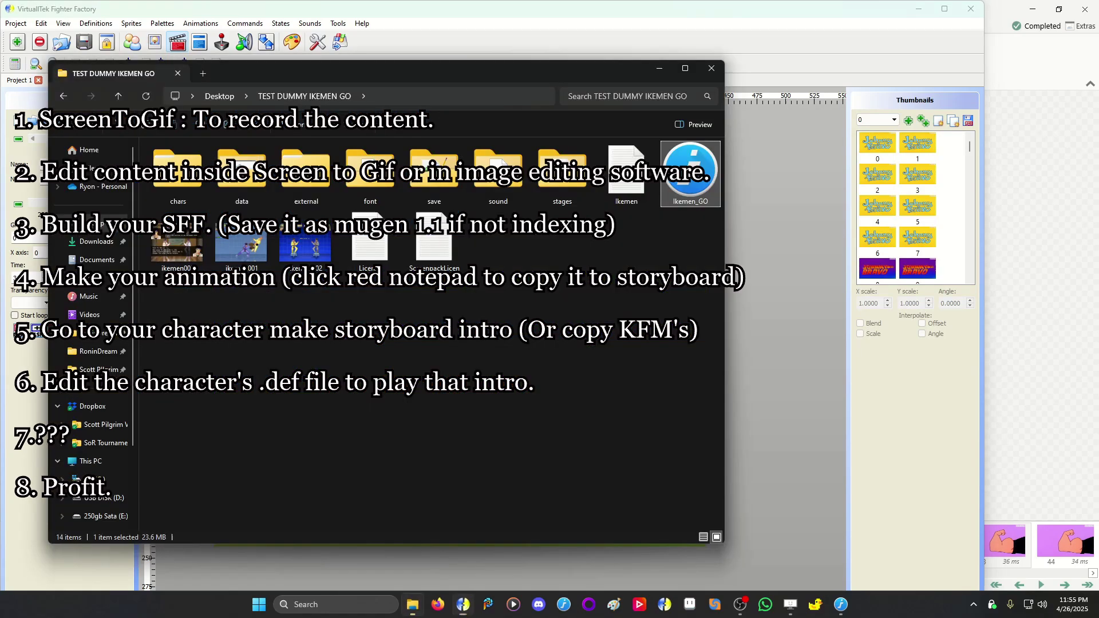
pyautogui.doubleClick(178, 175)
pyautogui.doubleClick(171, 178)
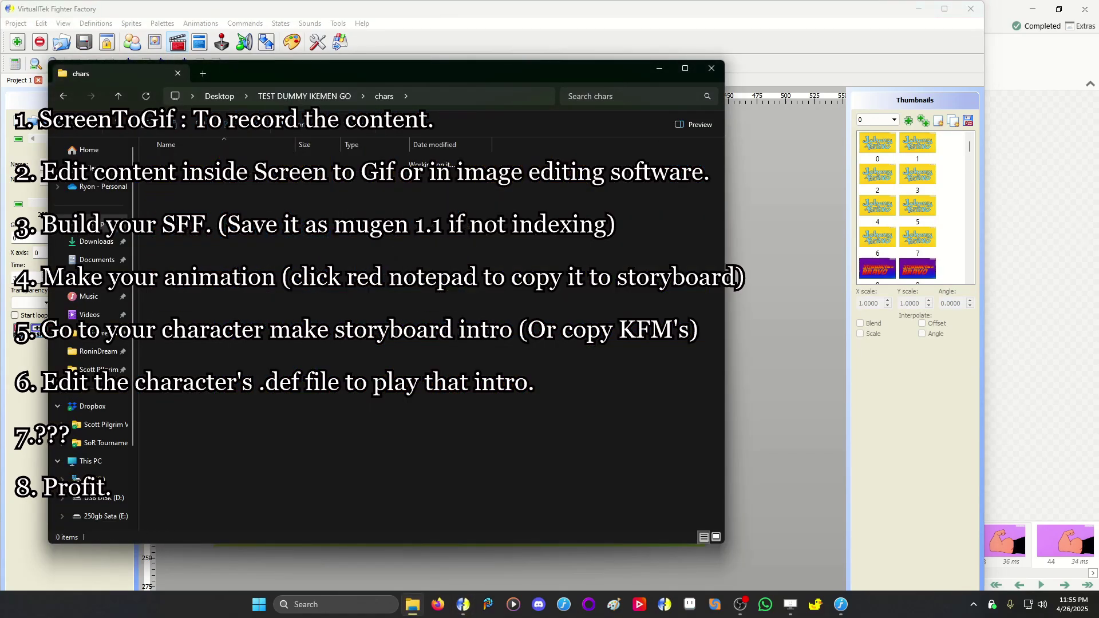
pyautogui.moveTo(511, 192); pyautogui.dragTo(252, 211)
pyautogui.doubleClick(236, 195)
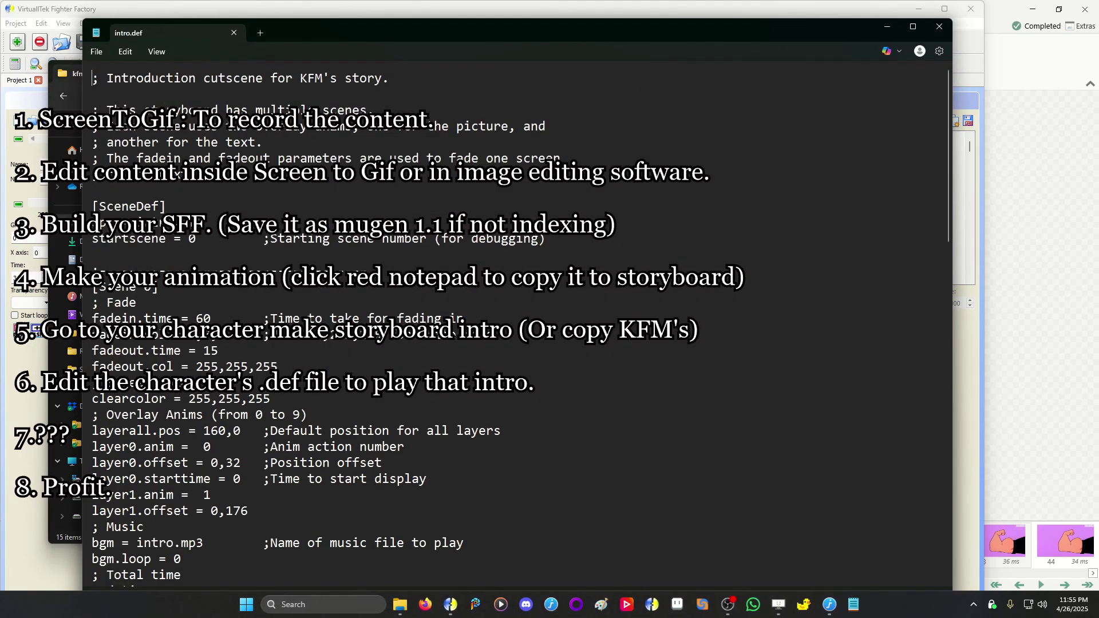
pyautogui.scroll(-11, 236, 322)
pyautogui.scroll(-15, 515, 320)
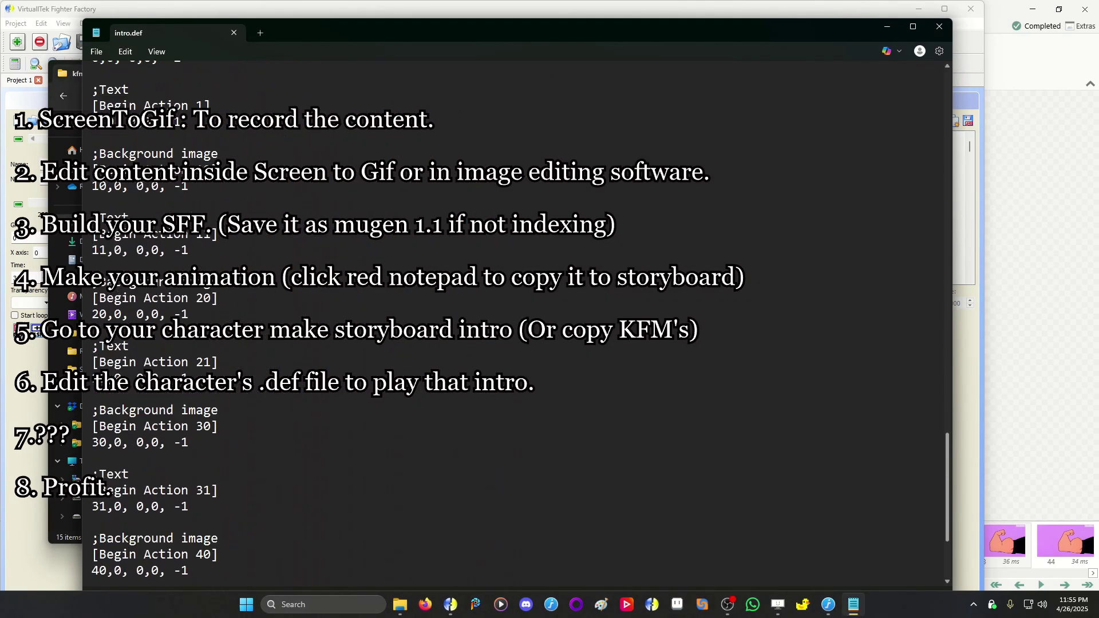
pyautogui.click(939, 27)
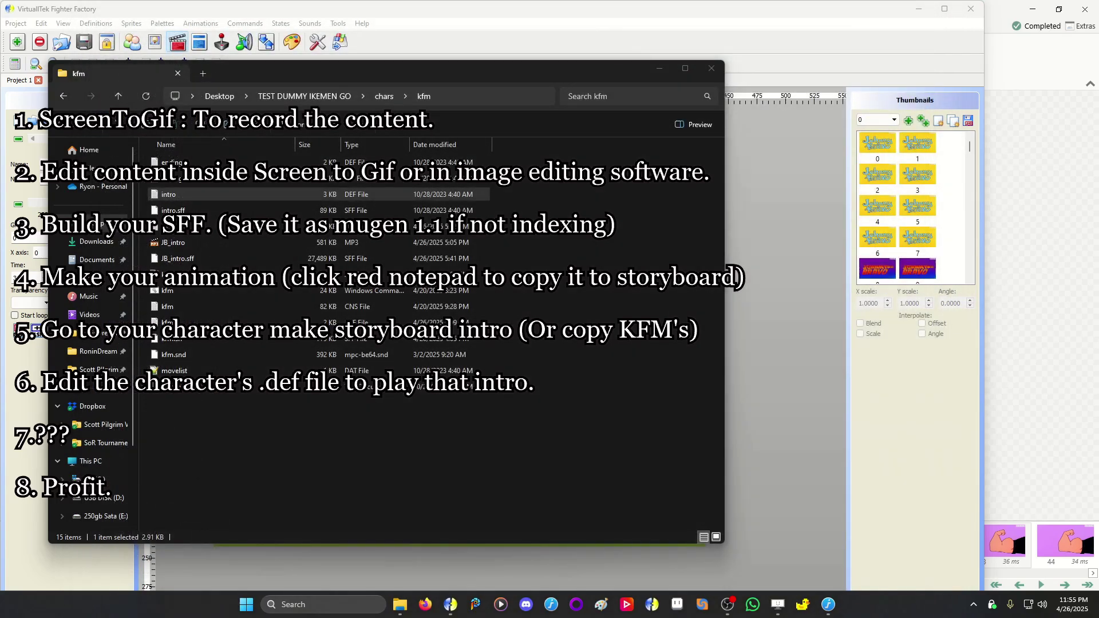
pyautogui.doubleClick(169, 323)
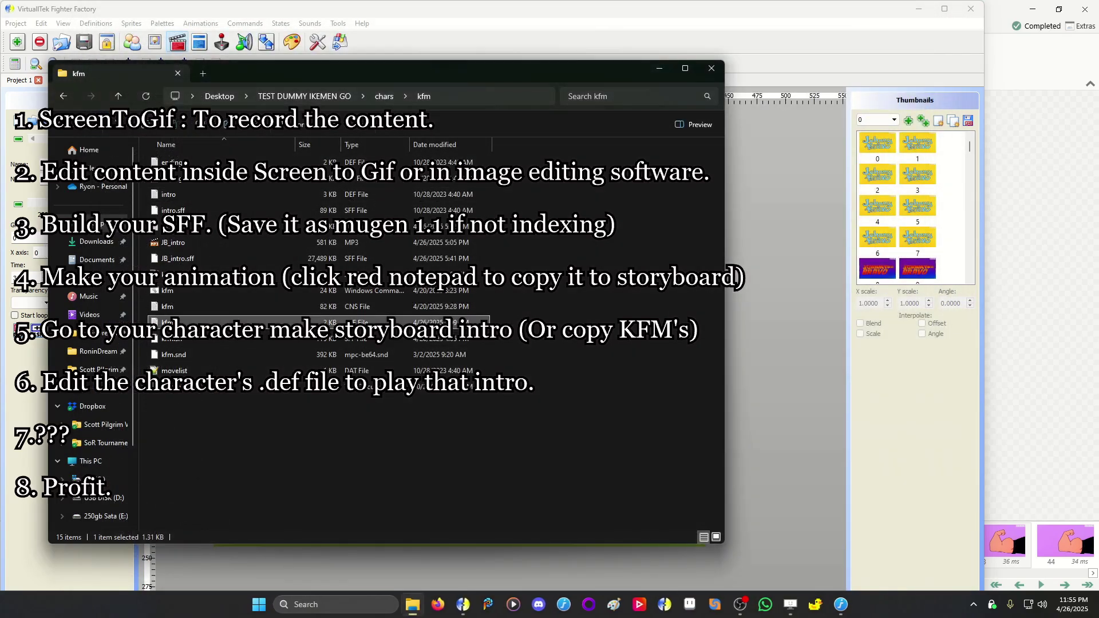
pyautogui.scroll(-5, 168, 322)
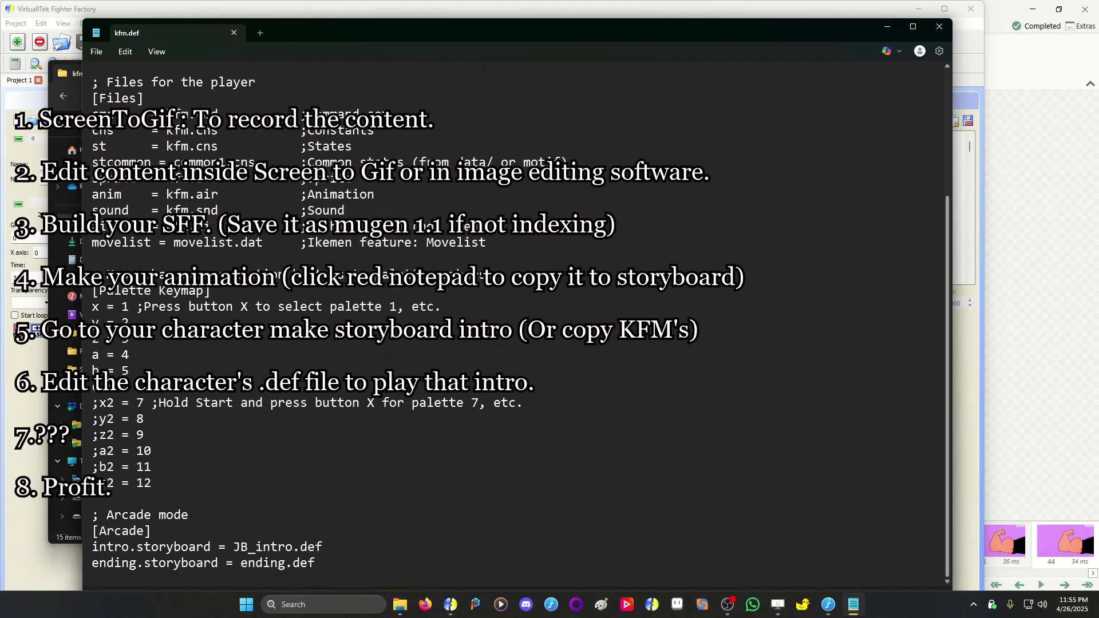
pyautogui.click(939, 26)
pyautogui.click(711, 66)
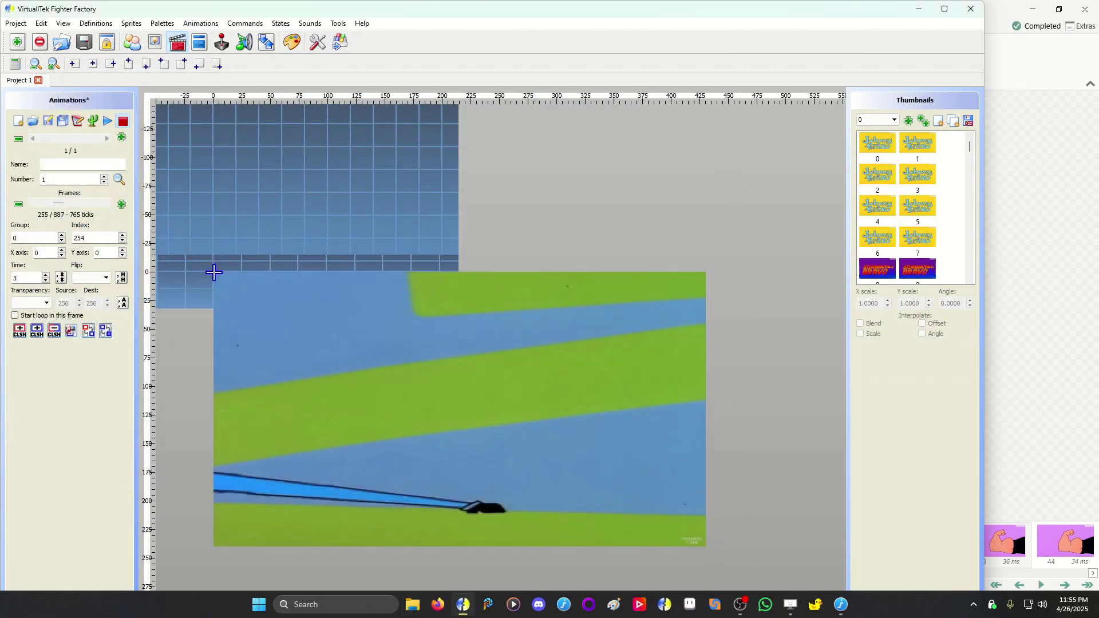
# Step: Minimize Fighter Factory and the ScreenToGif editor, then close the Ikemen GO window
pyautogui.click(918, 9)
pyautogui.click(1032, 10)
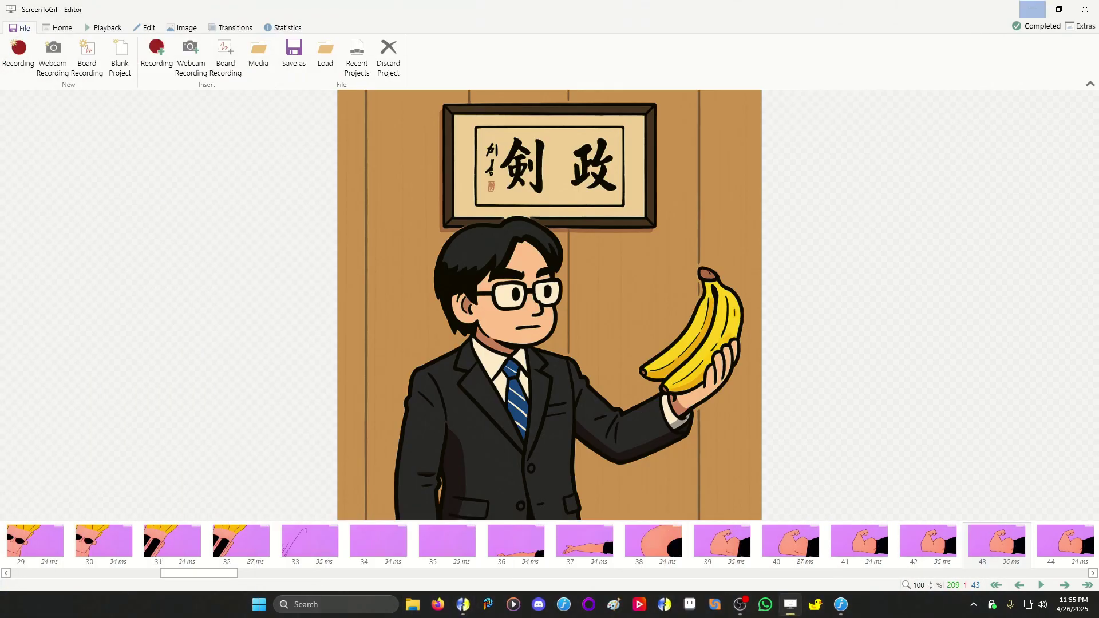
pyautogui.click(811, 94)
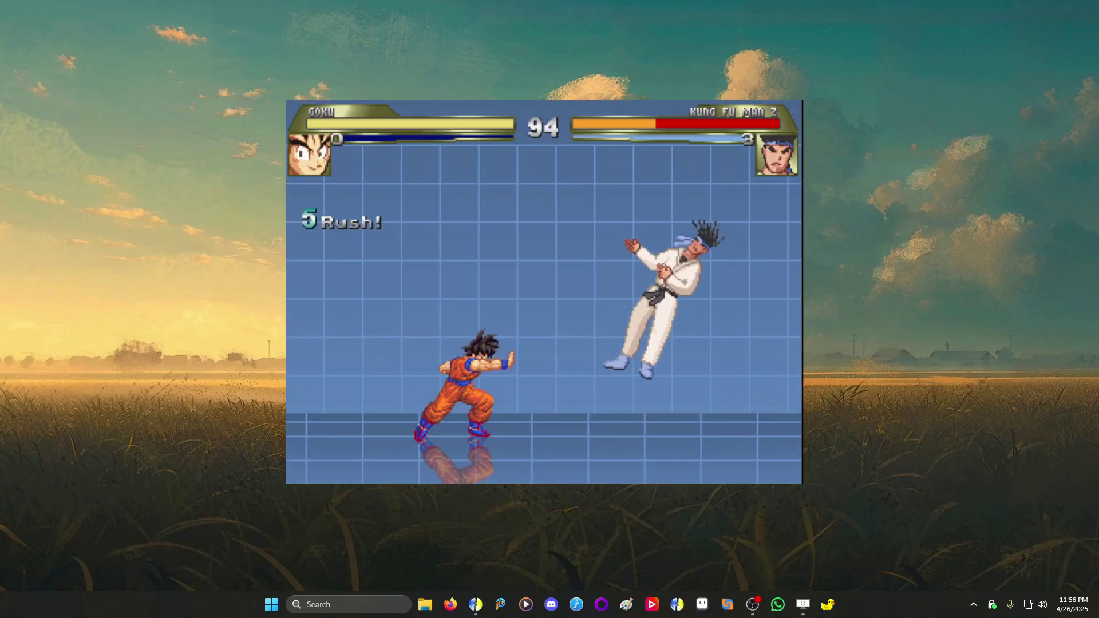
# Step: Quit the Goku versus Kung Fu Man 2 fight with Esc, closing the game window
pyautogui.press('Escape')
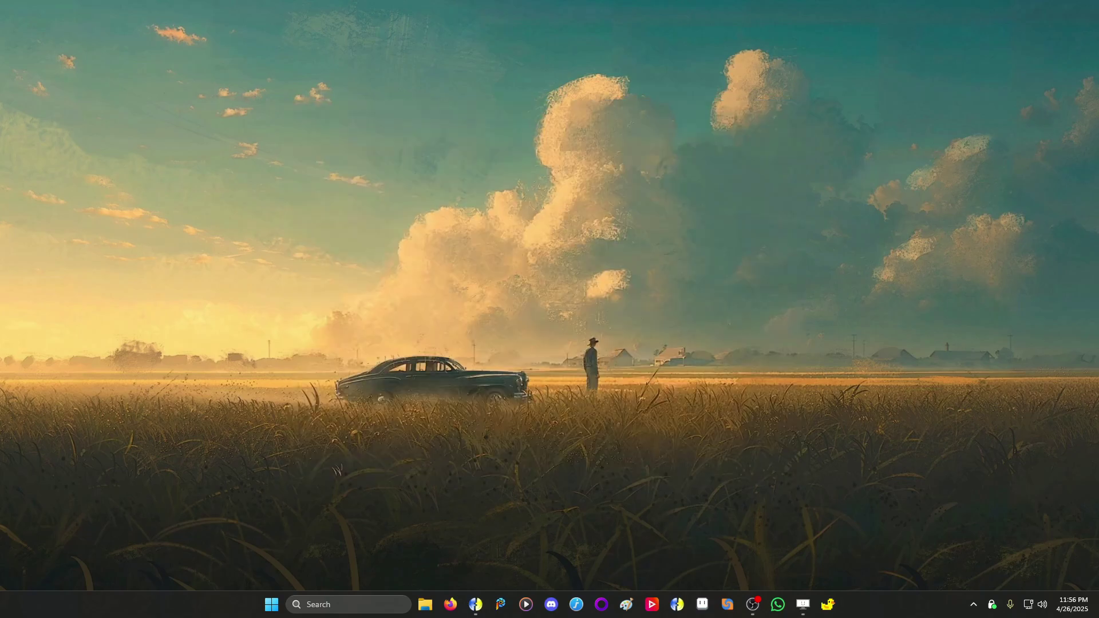